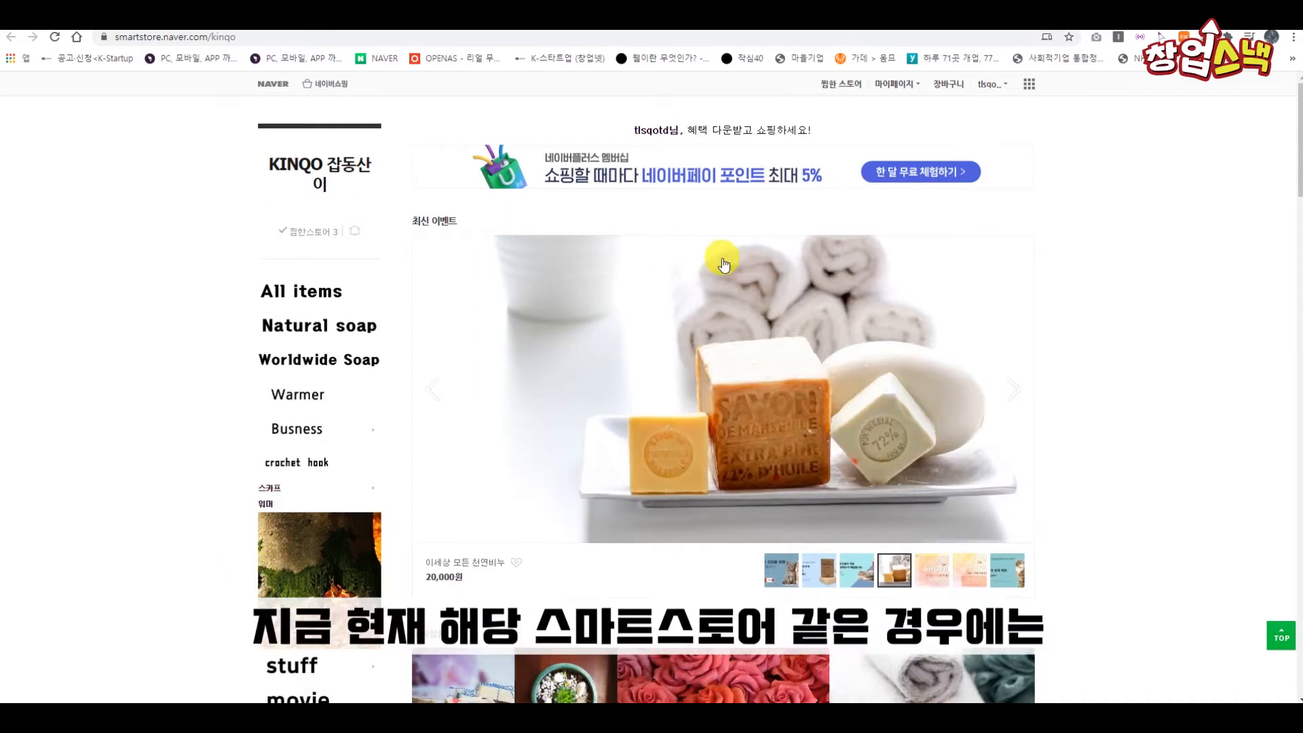
# Step: Look through the whole KINQO storefront page, from the event banner to the 신상품 section, and return to its beginning
pyautogui.scroll(-3, 1142, 597)
pyautogui.scroll(-12, 1141, 593)
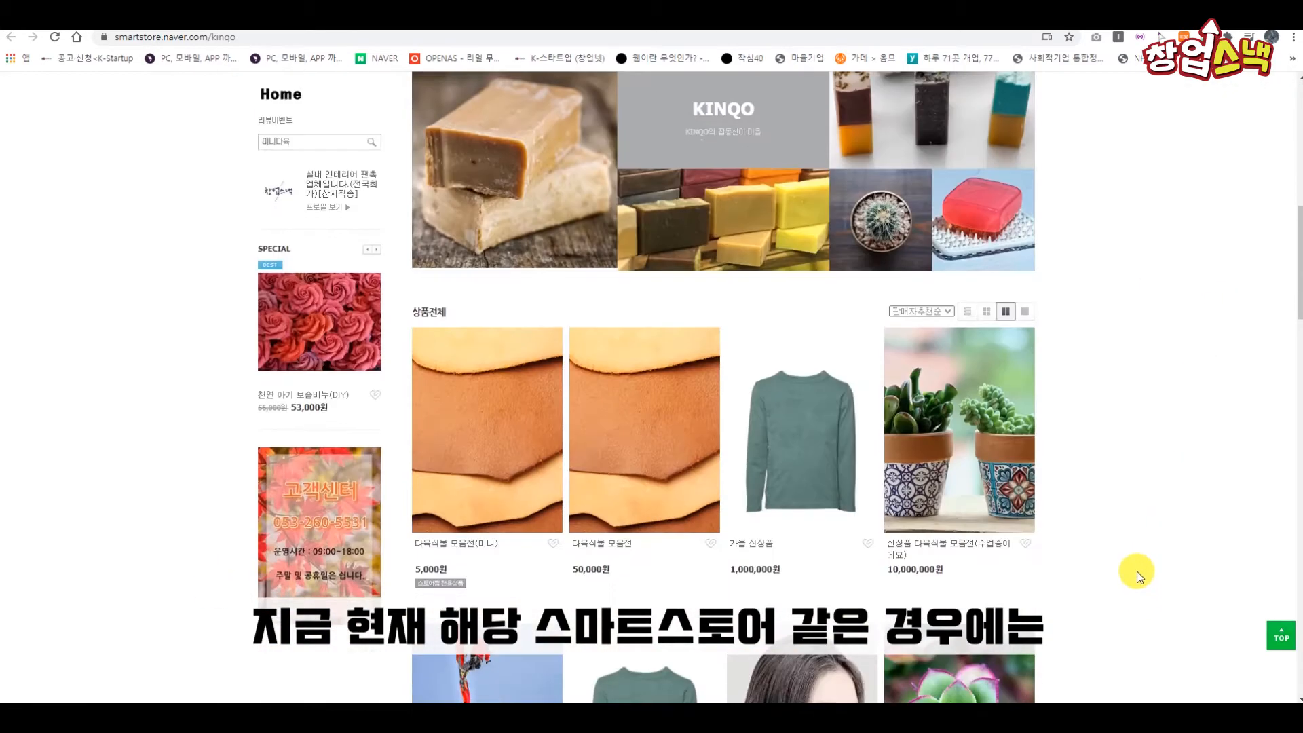
pyautogui.scroll(-8, 1130, 567)
pyautogui.scroll(-10, 1113, 563)
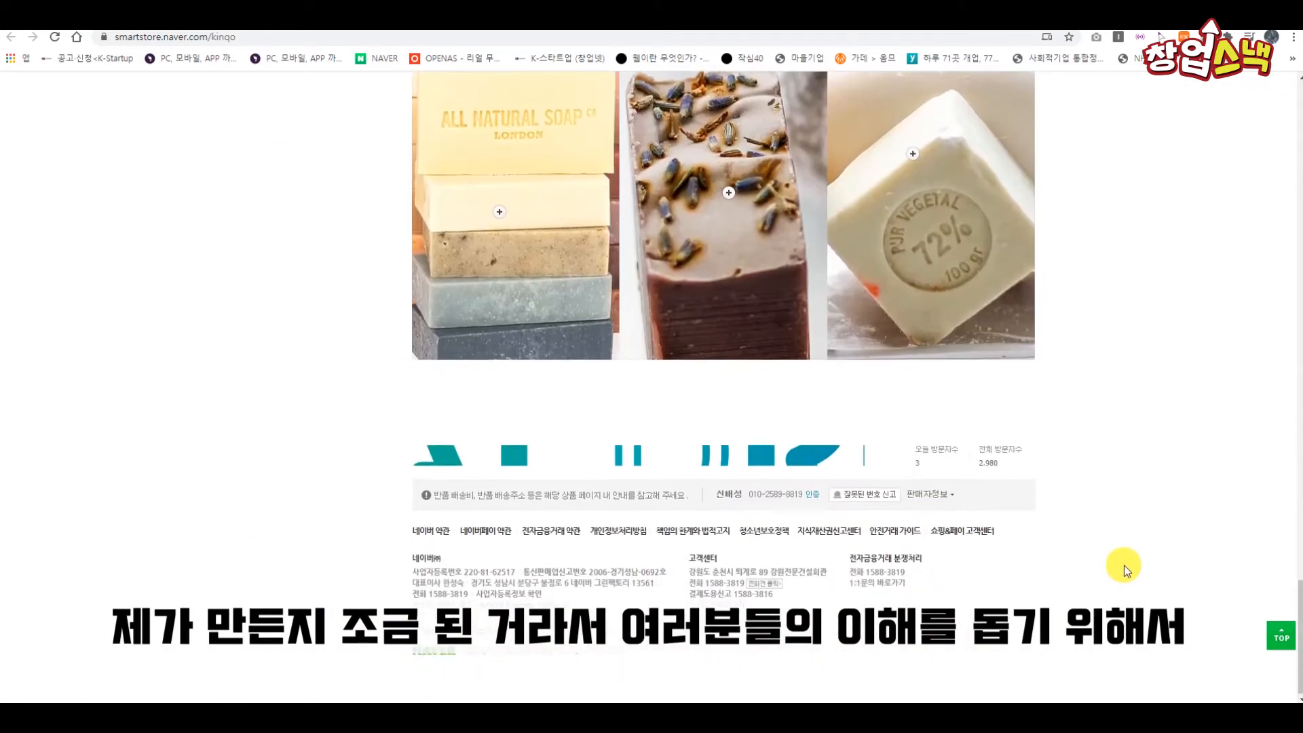
pyautogui.scroll(9, 1032, 551)
pyautogui.scroll(-5, 1032, 551)
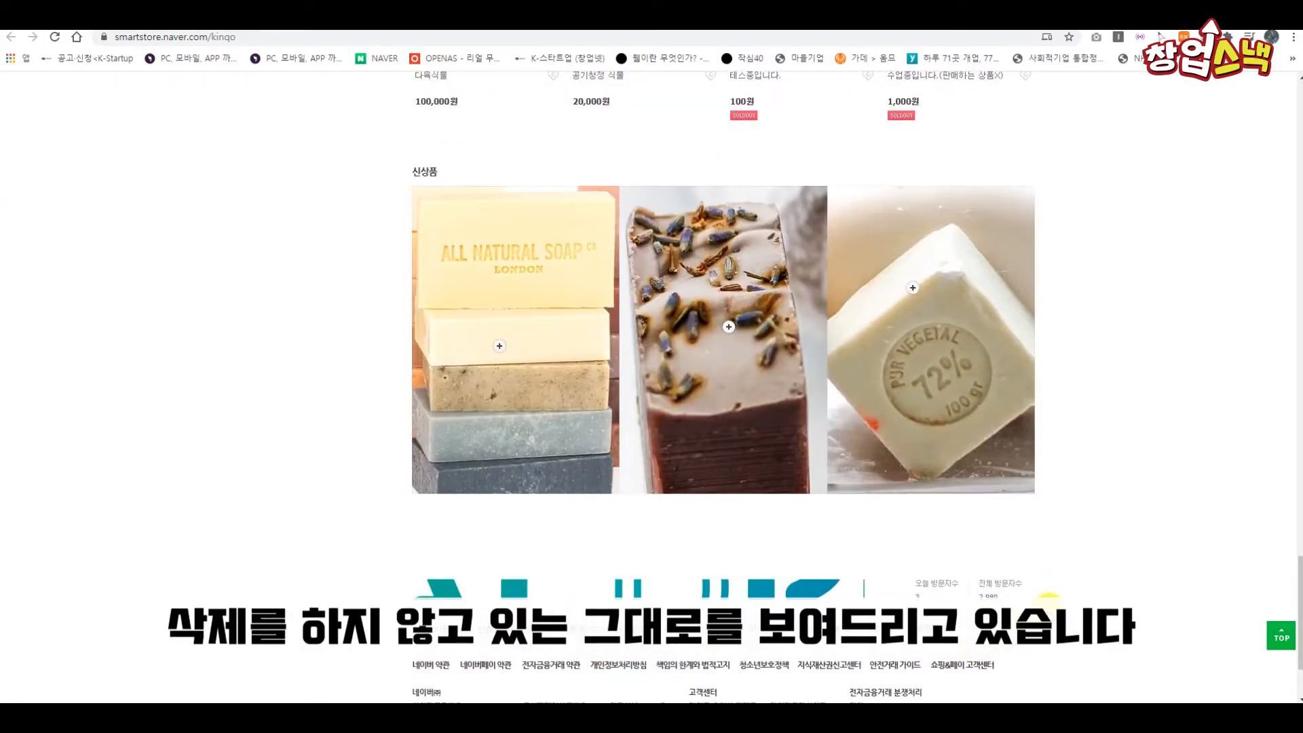
pyautogui.scroll(4, 1163, 654)
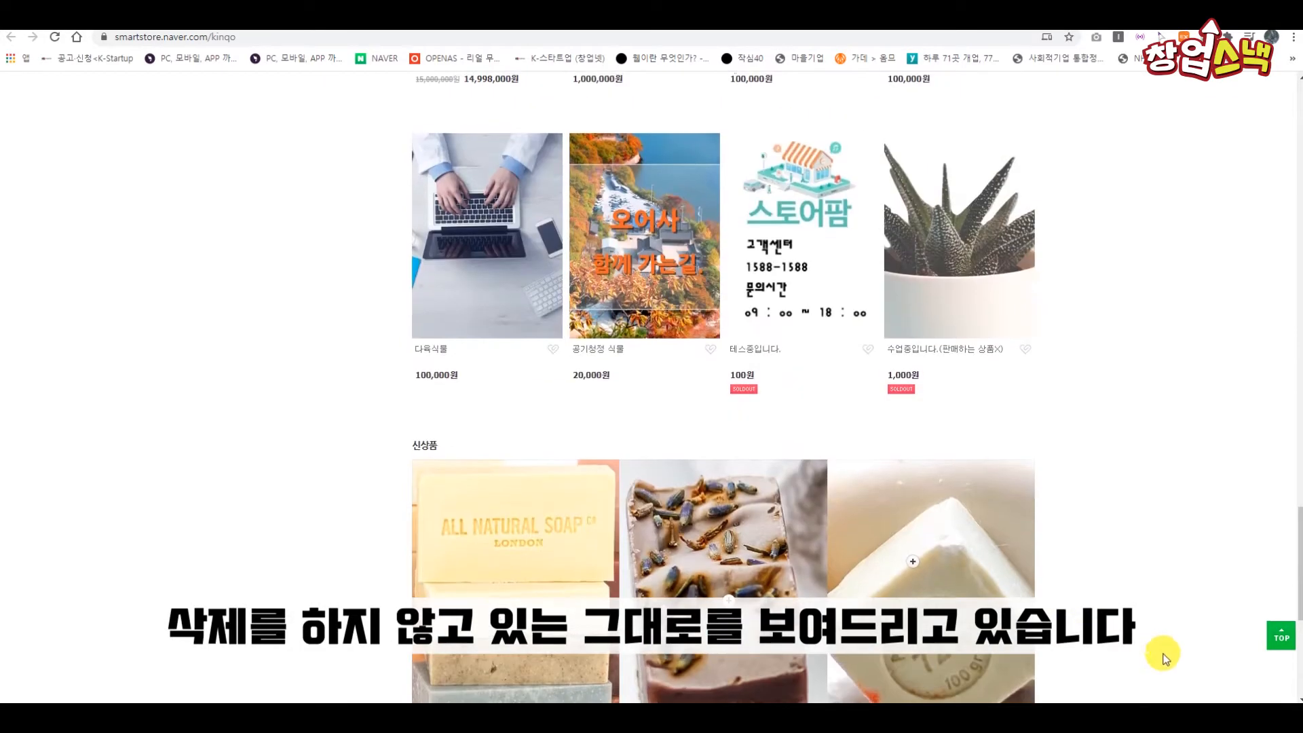
pyautogui.click(1281, 636)
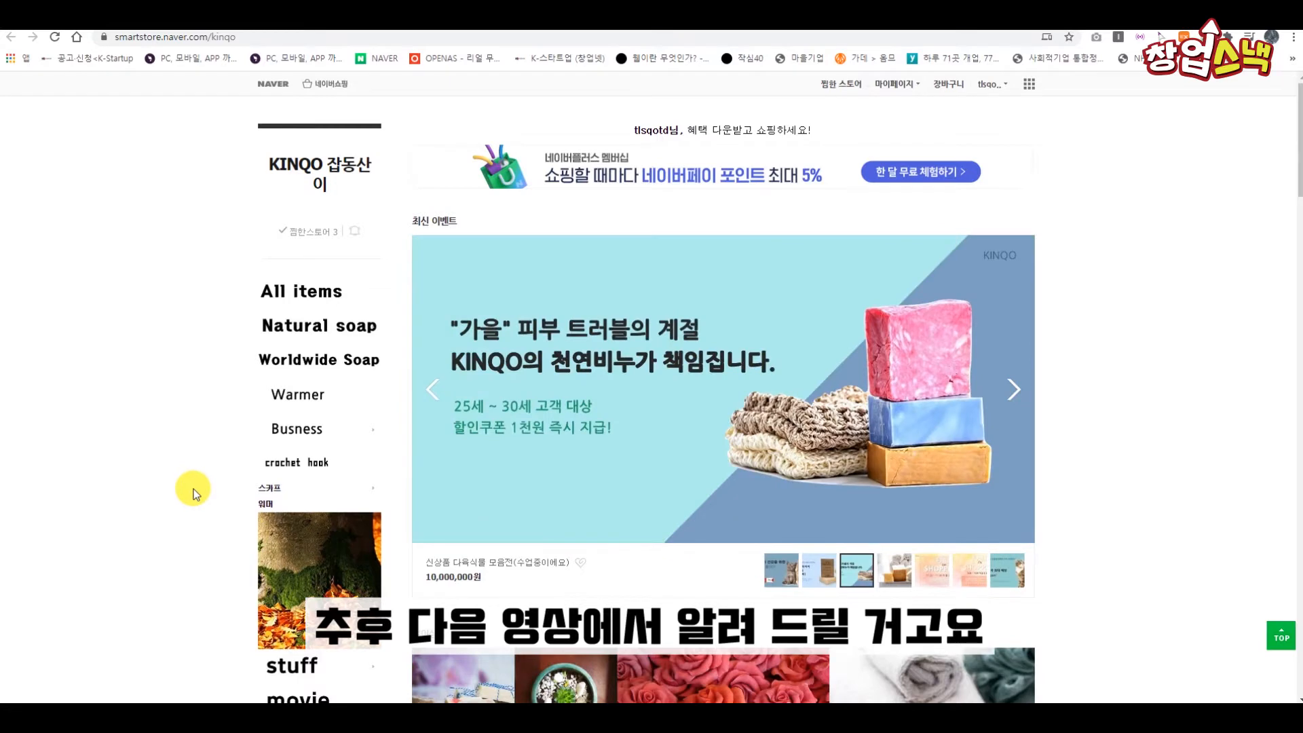
# Step: Examine the storefront's rolling event banner, the mosaic product block and the 상품전체 product list
pyautogui.scroll(-2, 193, 492)
pyautogui.scroll(2, 197, 485)
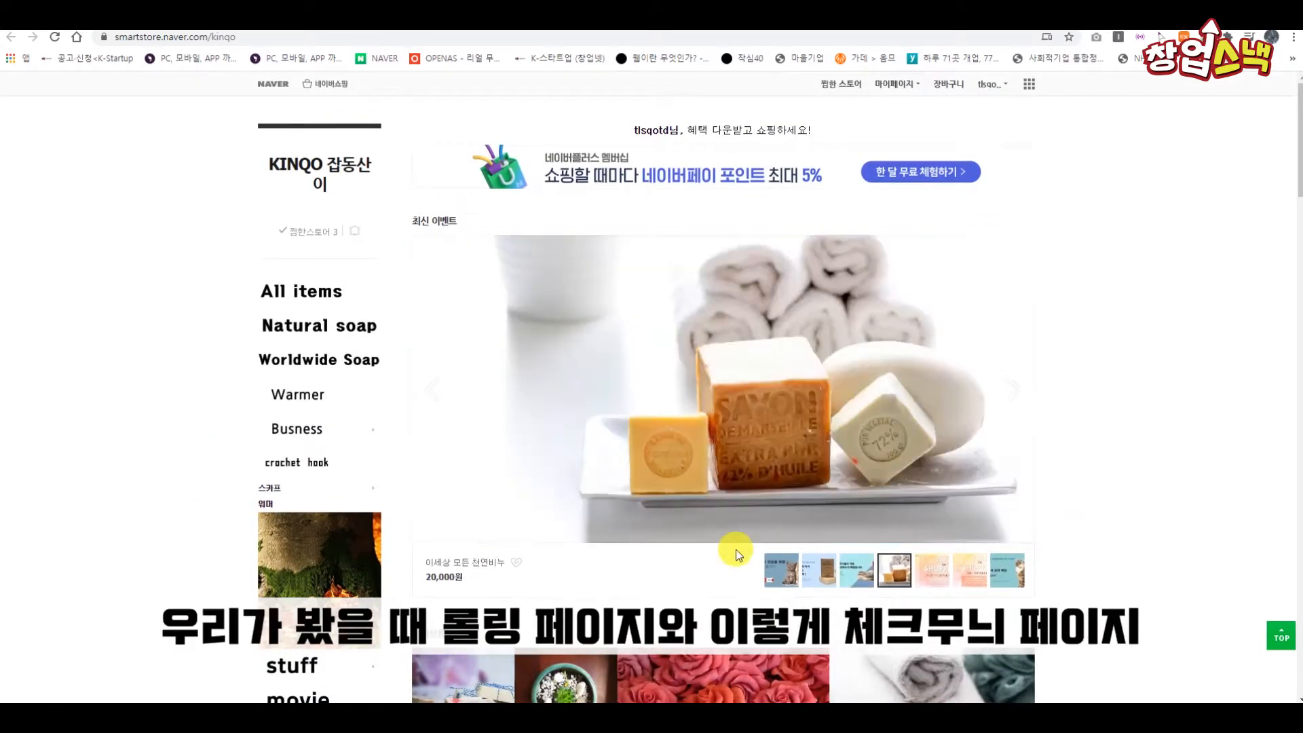
pyautogui.scroll(-4, 800, 374)
pyautogui.scroll(-1, 805, 385)
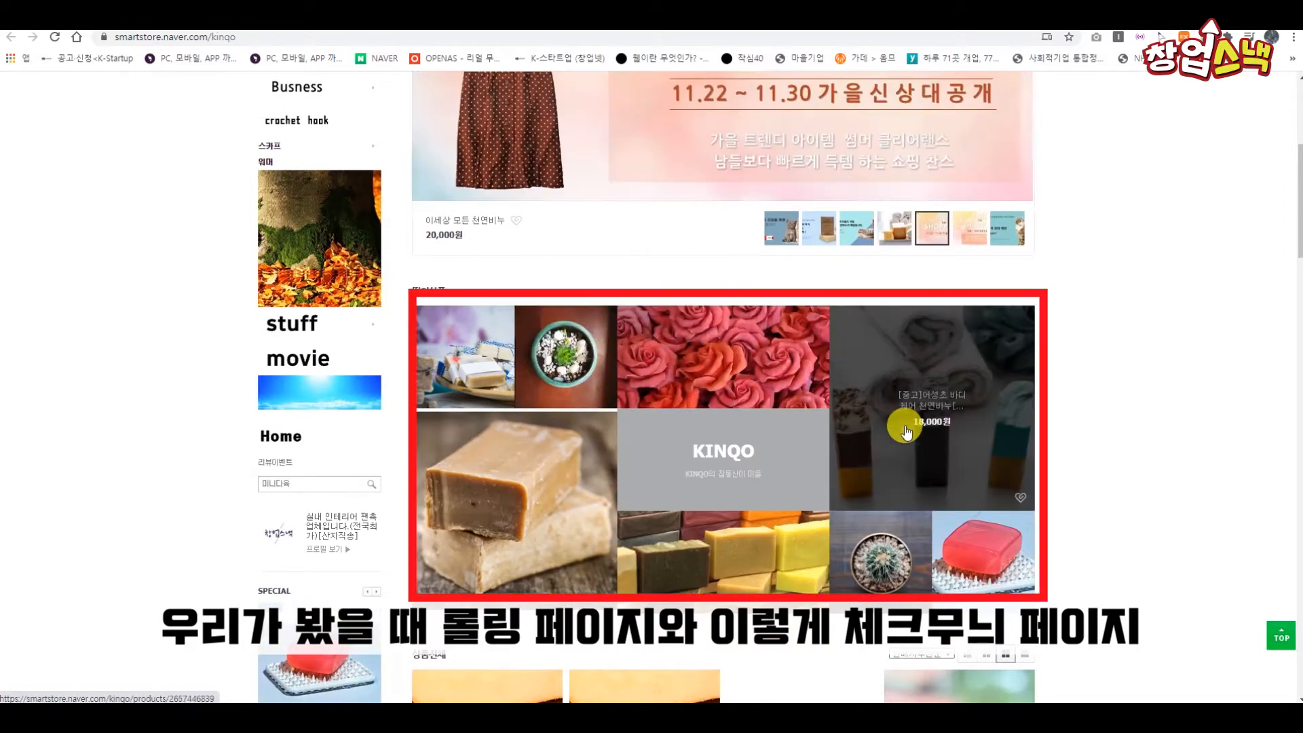
pyautogui.scroll(-5, 868, 543)
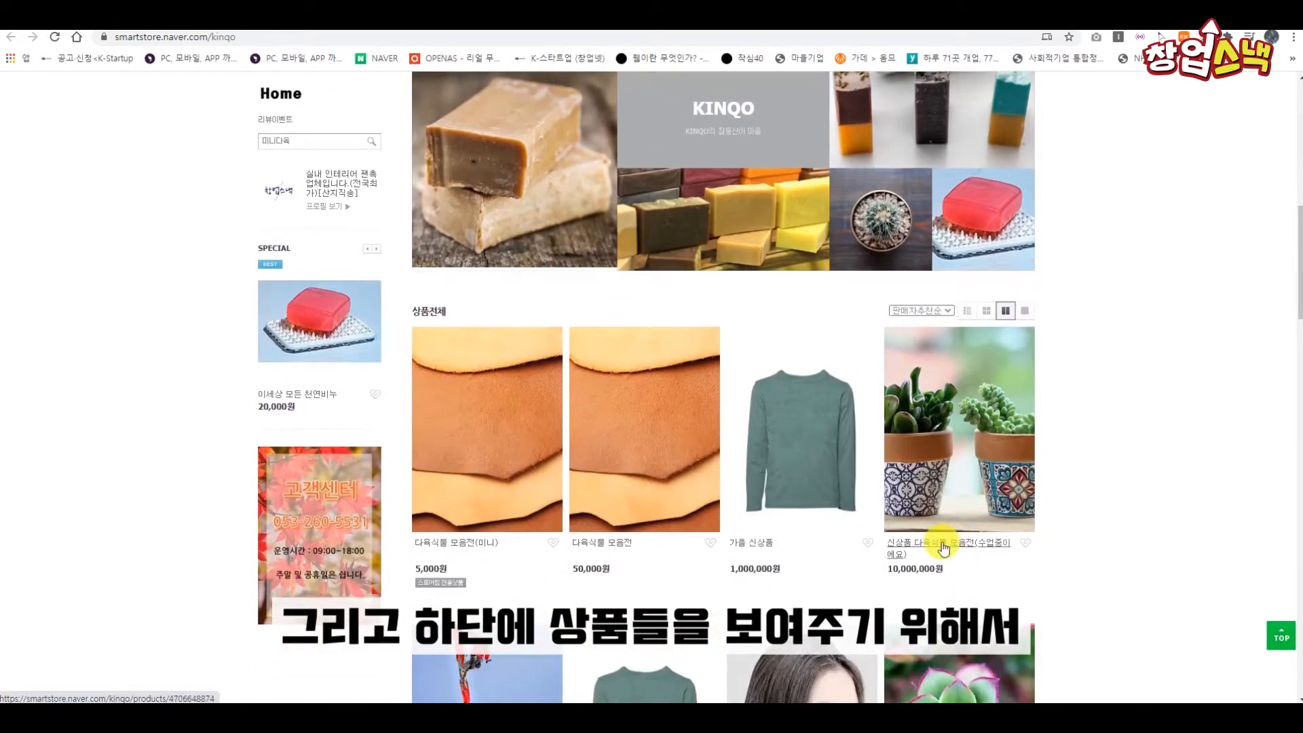
pyautogui.scroll(-2, 948, 548)
pyautogui.scroll(-3, 550, 574)
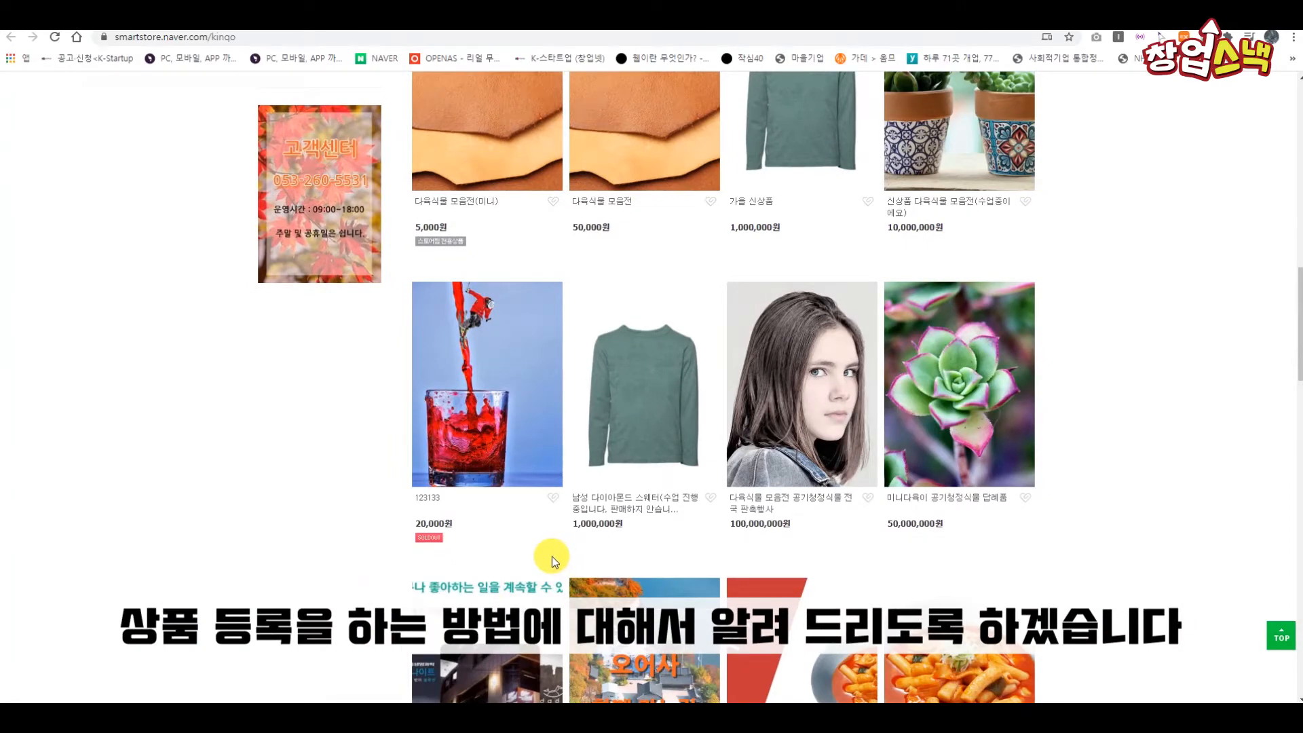
pyautogui.click(333, 582)
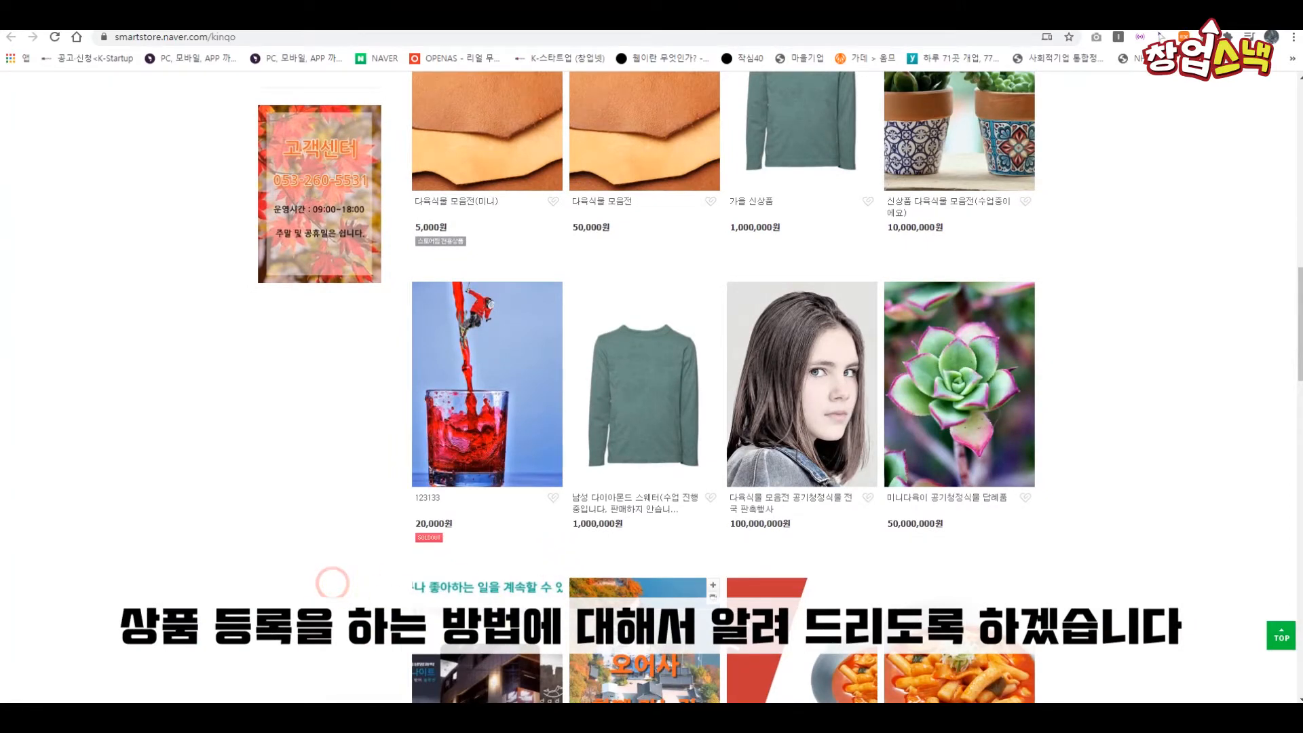
pyautogui.scroll(10, 765, 596)
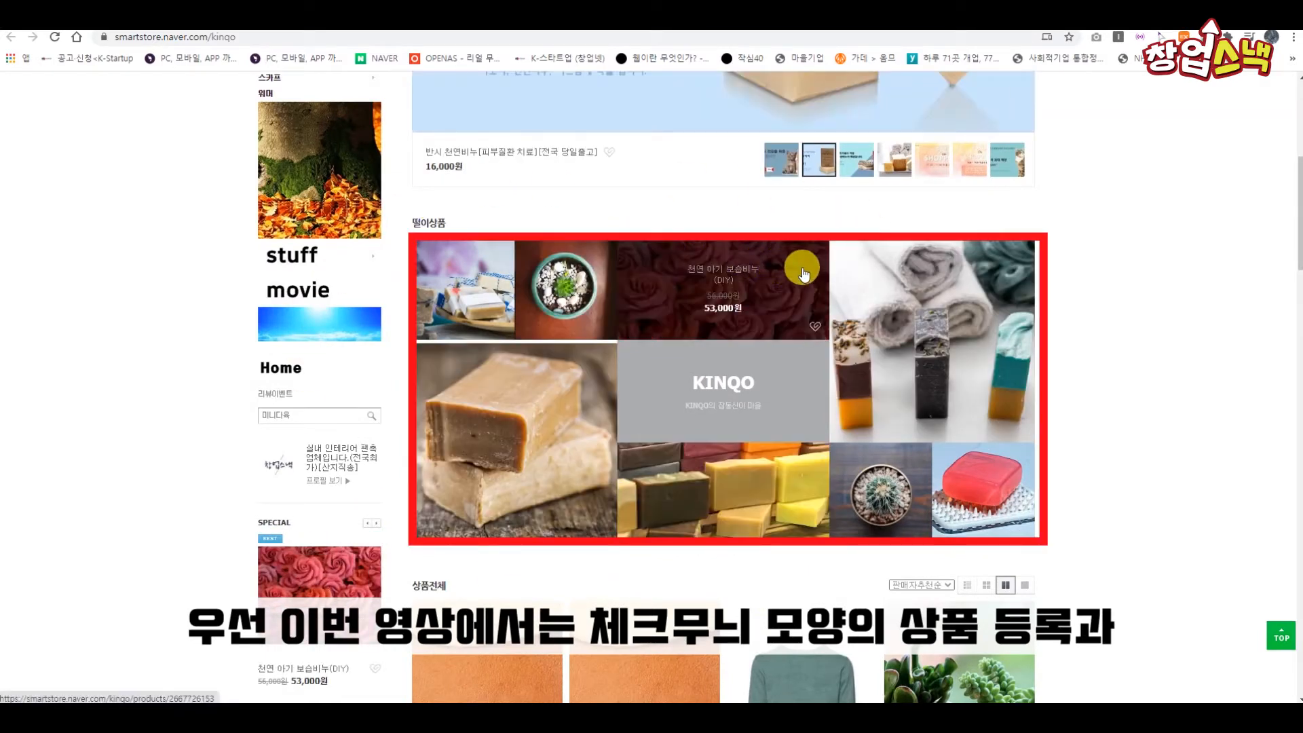
pyautogui.scroll(-2, 781, 285)
pyautogui.scroll(-2, 464, 530)
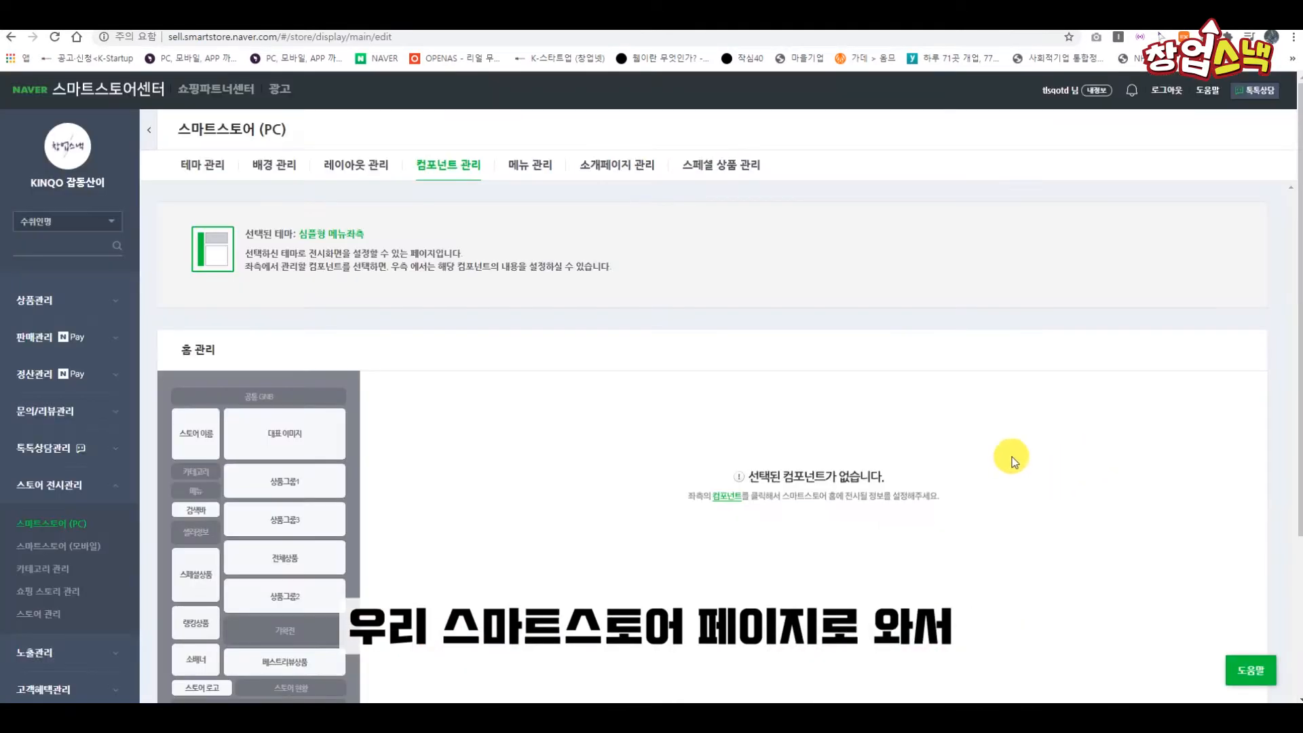
# Step: Open the 컴포넌트 관리 page of 스마트스토어 (PC) under the store display settings
pyautogui.click(49, 487)
pyautogui.click(45, 488)
pyautogui.click(44, 531)
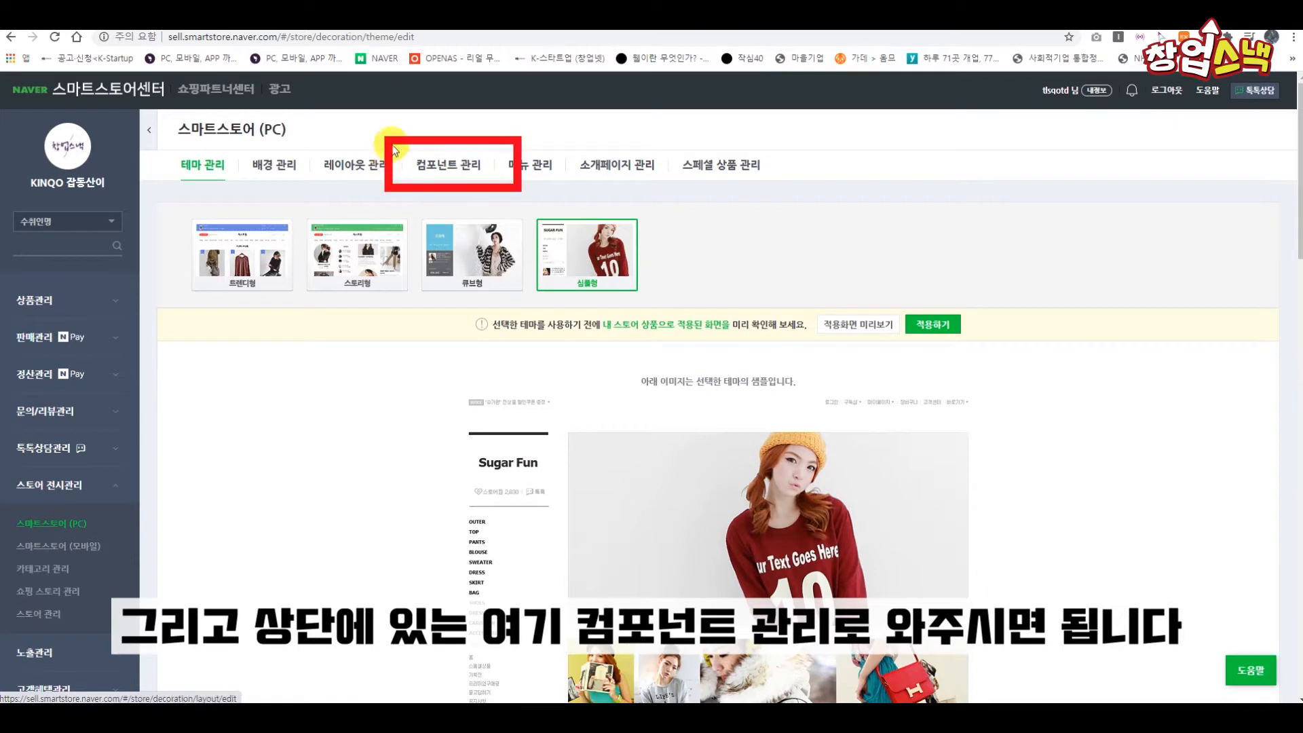
pyautogui.click(490, 163)
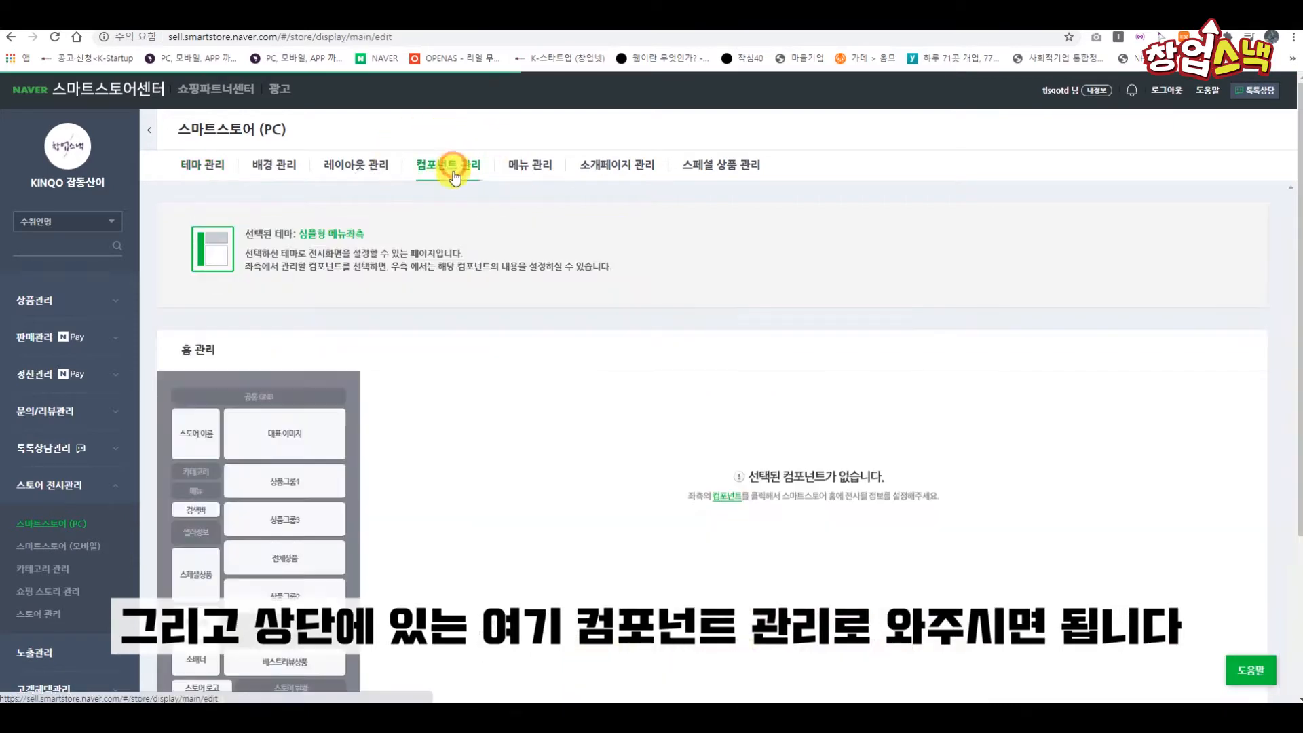
# Step: Review the component settings of 상품그룹1, 상품그룹3, 전체상품 and 상품그룹2 one after another
pyautogui.scroll(-2, 475, 388)
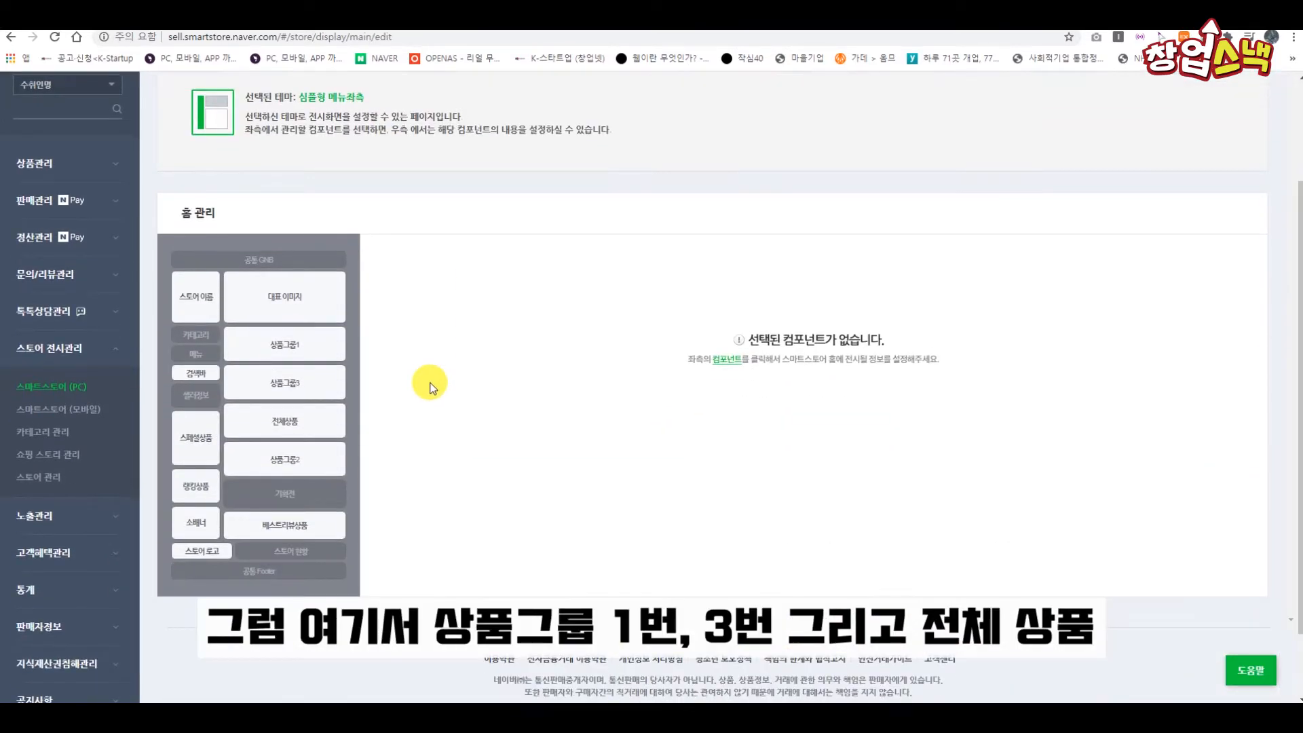
pyautogui.click(309, 336)
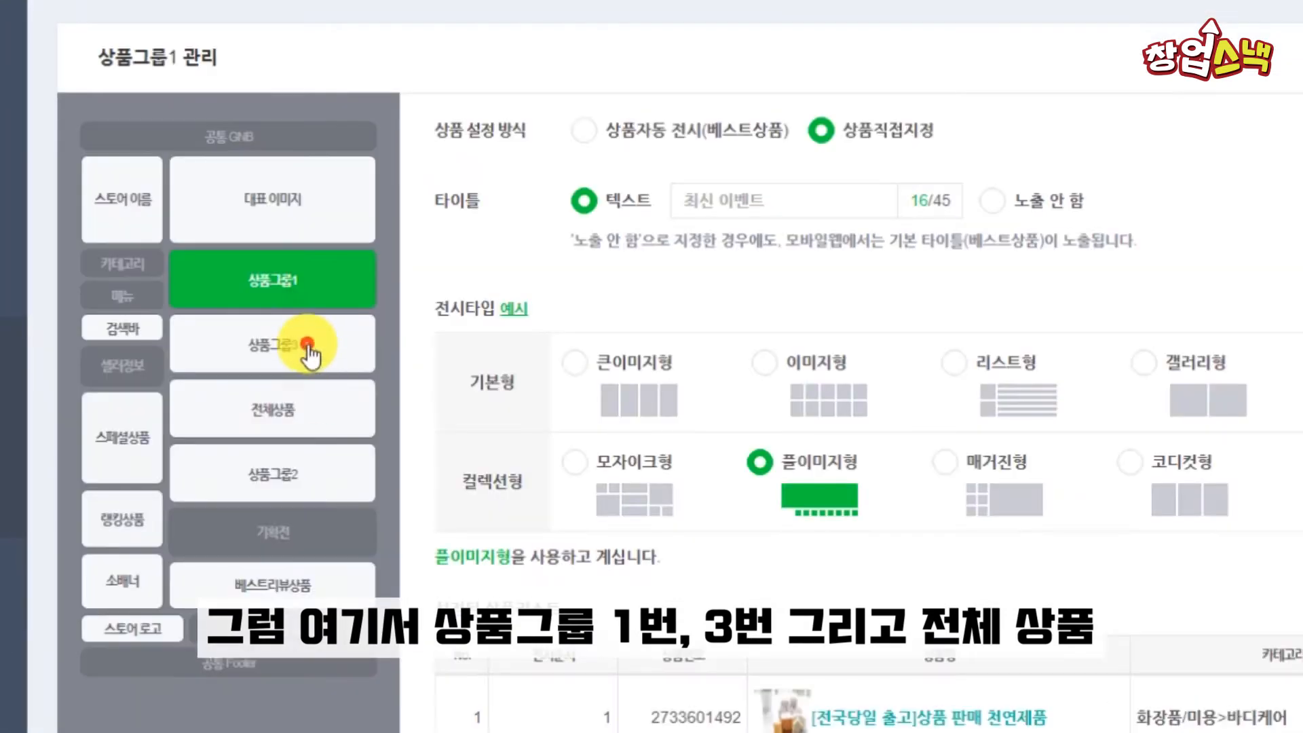
pyautogui.click(302, 386)
pyautogui.click(295, 404)
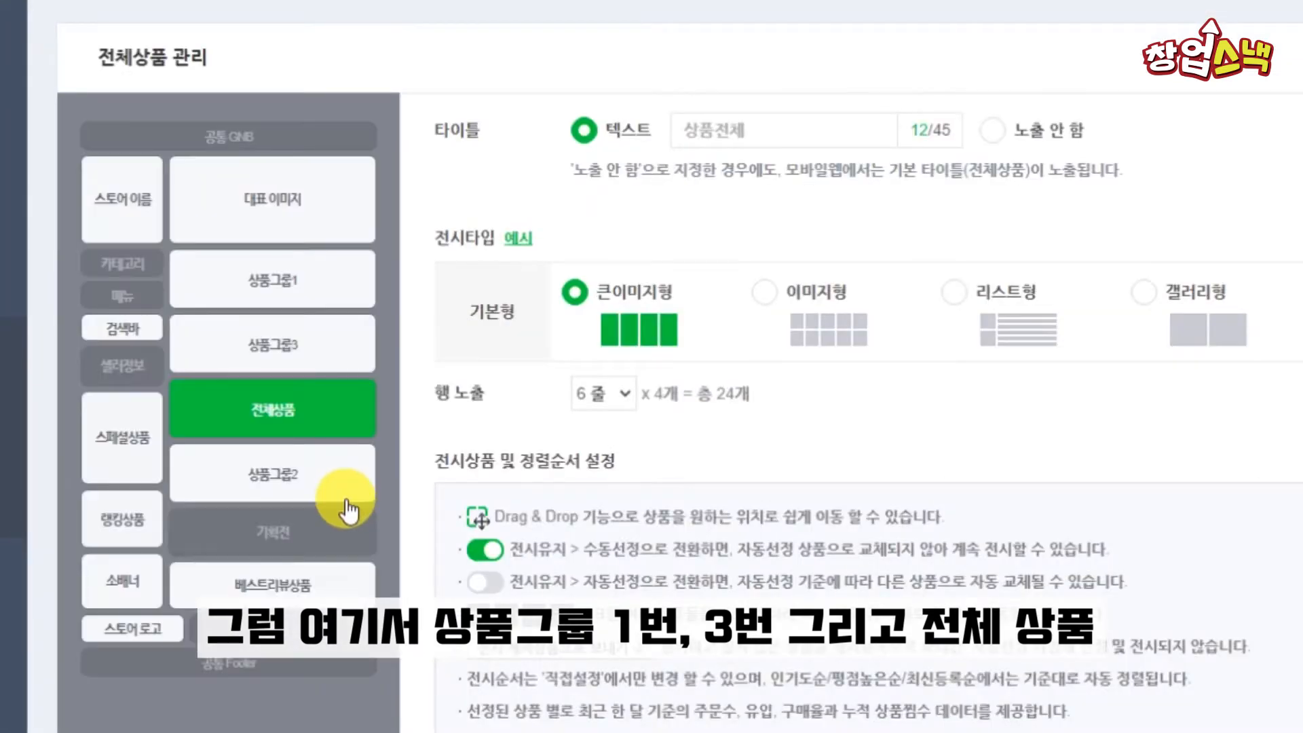
pyautogui.click(309, 475)
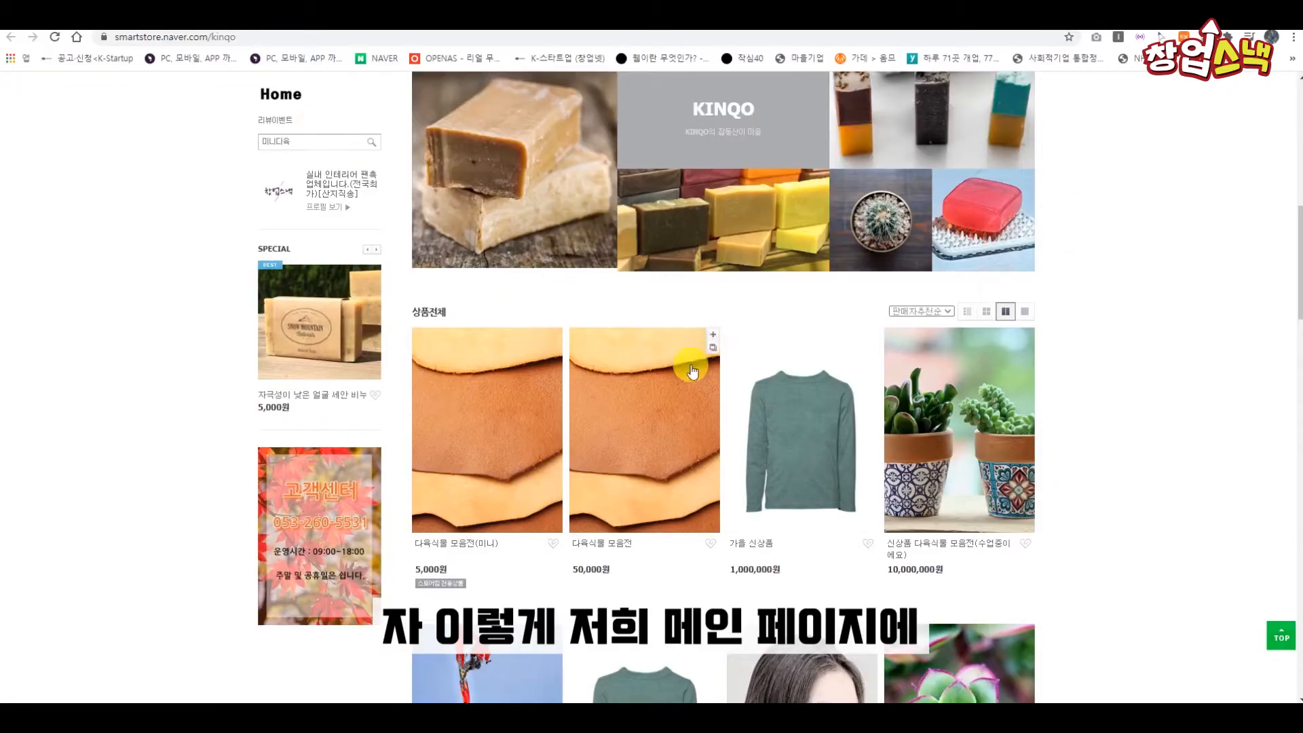
# Step: Compare the storefront's rolling banner and mosaic block with the settings of 상품그룹3 and 전체상품
pyautogui.scroll(10, 689, 355)
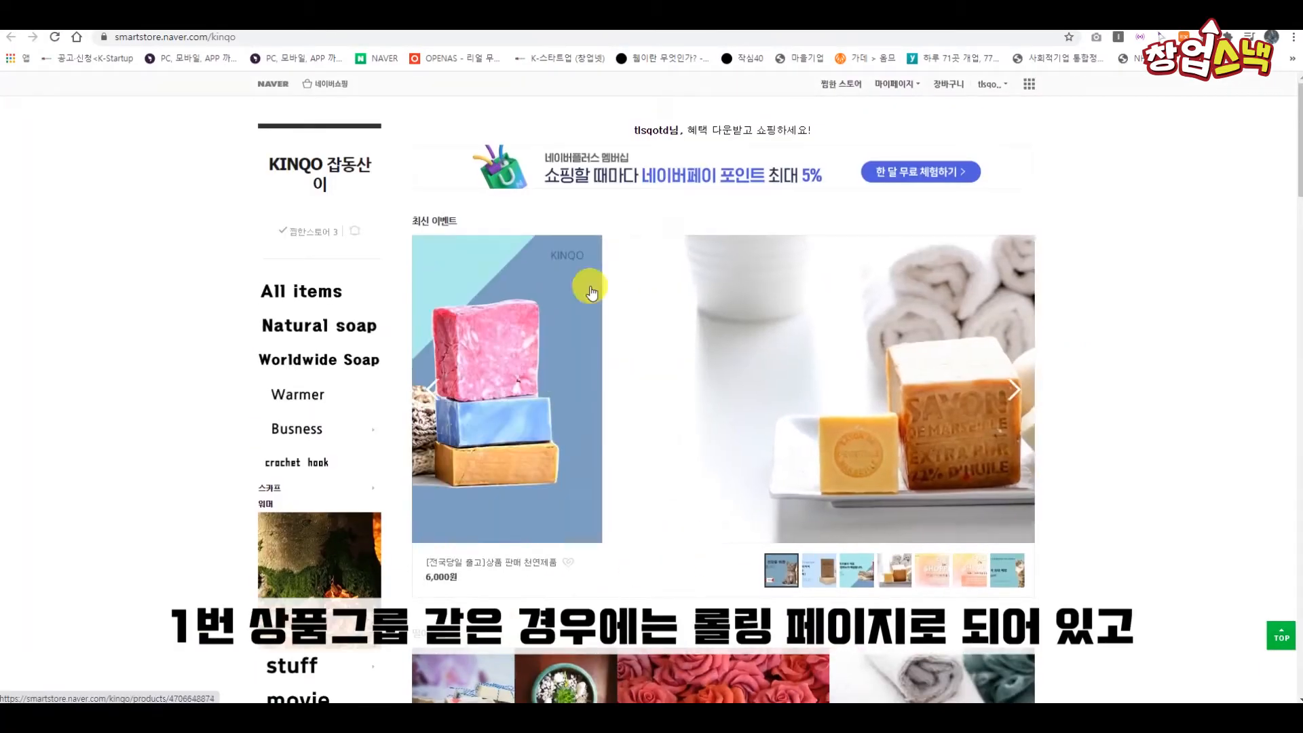
pyautogui.scroll(-5, 722, 362)
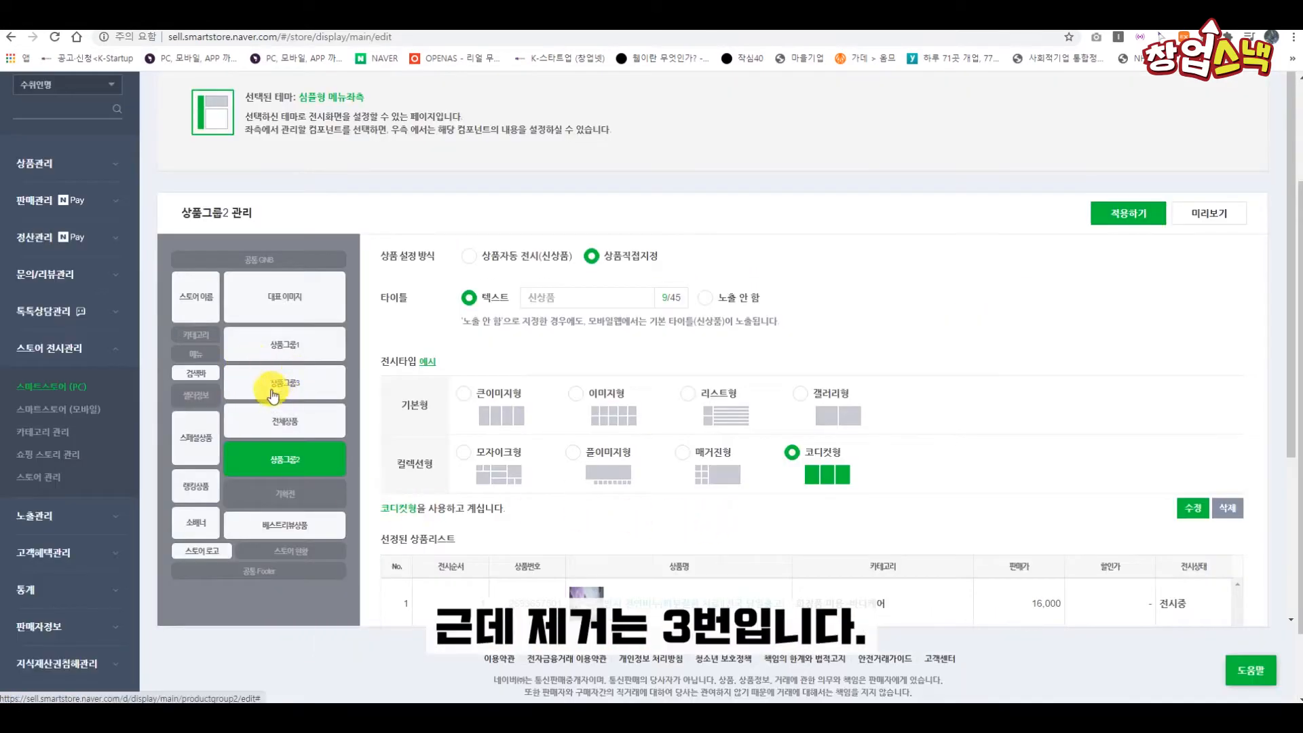
pyautogui.click(289, 381)
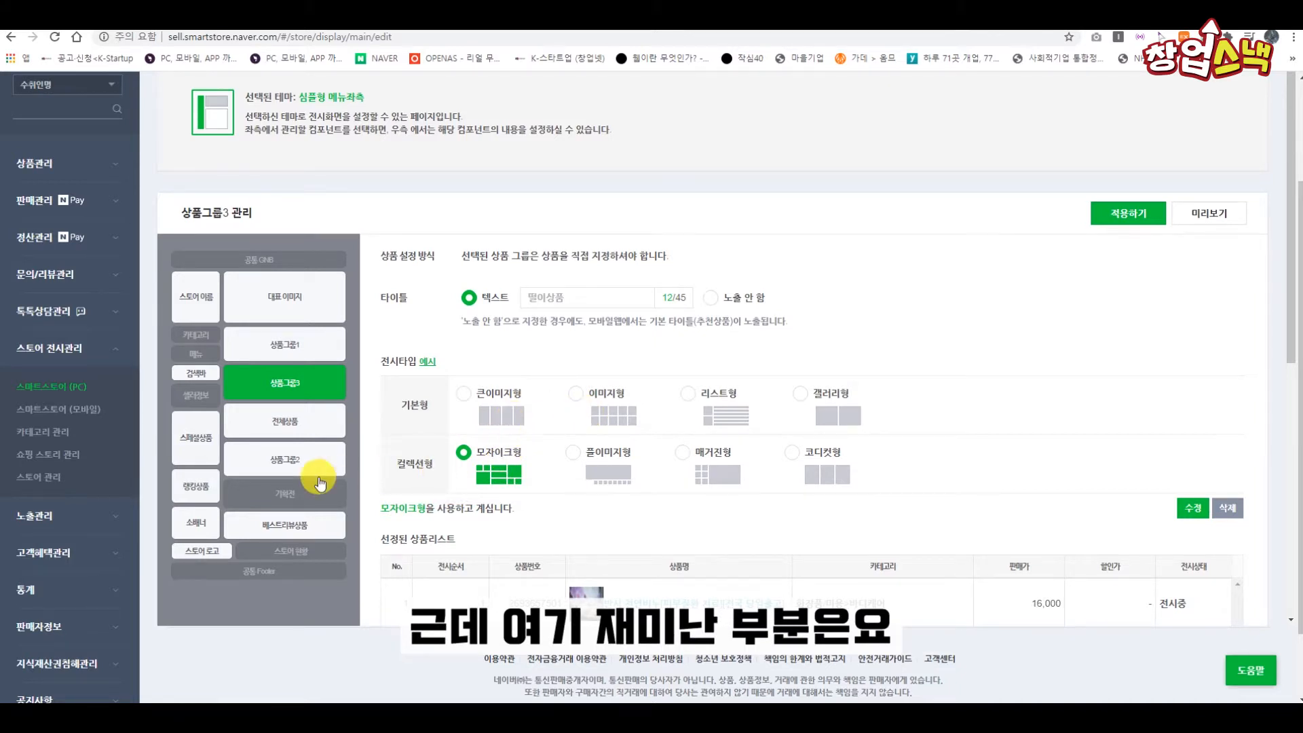
pyautogui.click(338, 425)
# Step: For 상품그룹2, keep 상품직접지정 as the product setting method and choose the 모자이크형 display type
pyautogui.click(314, 473)
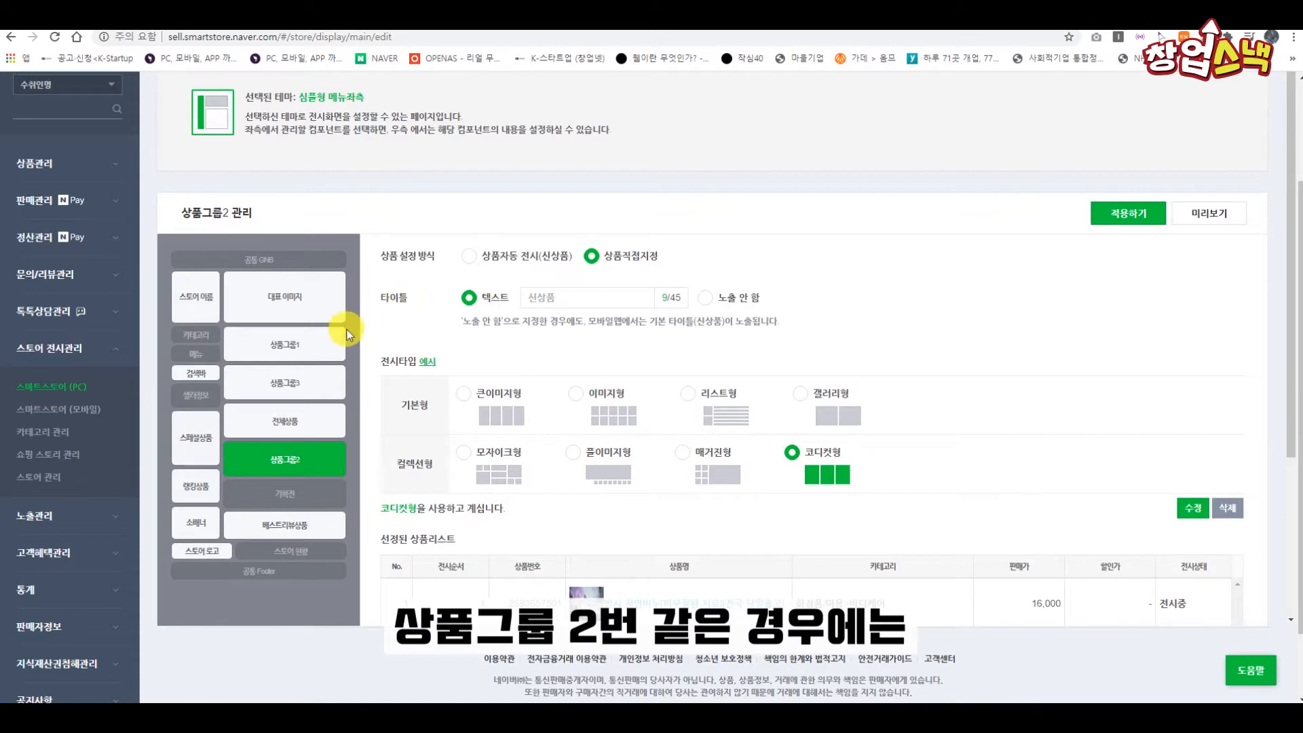
pyautogui.moveTo(378, 256); pyautogui.dragTo(637, 254)
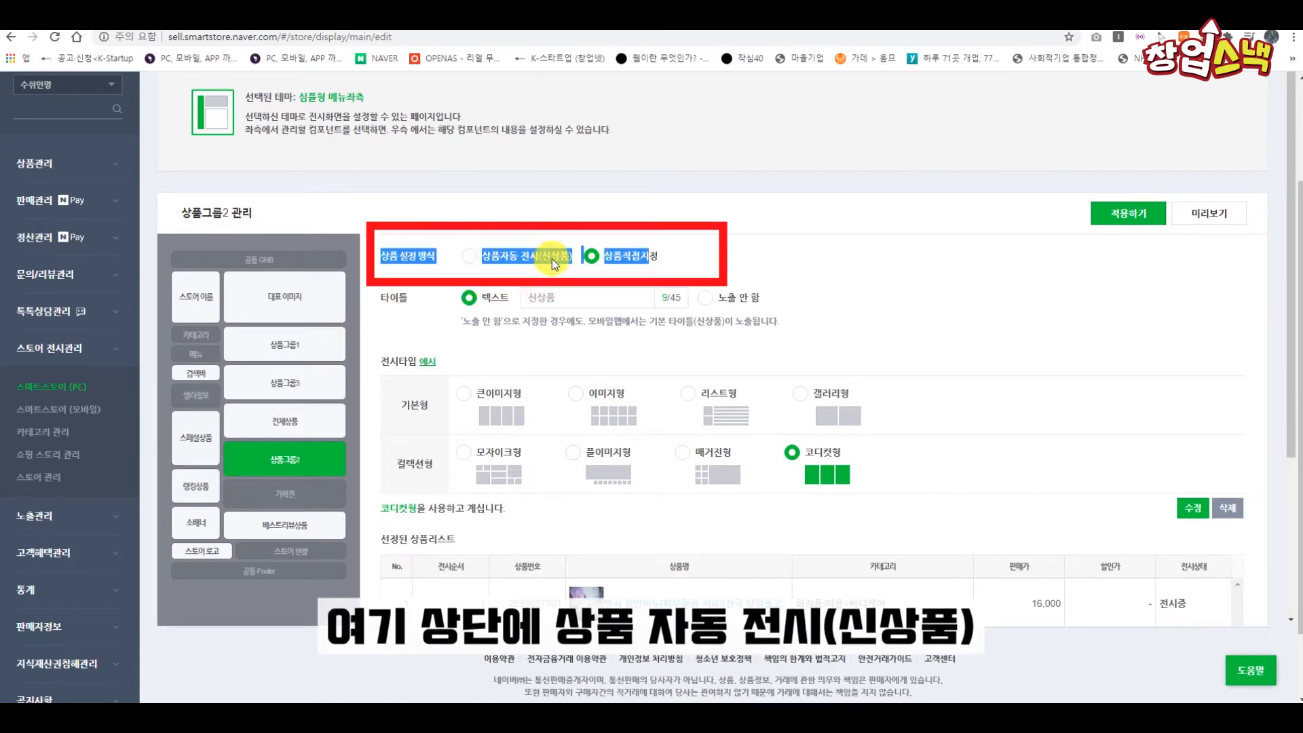
pyautogui.click(610, 262)
pyautogui.click(669, 256)
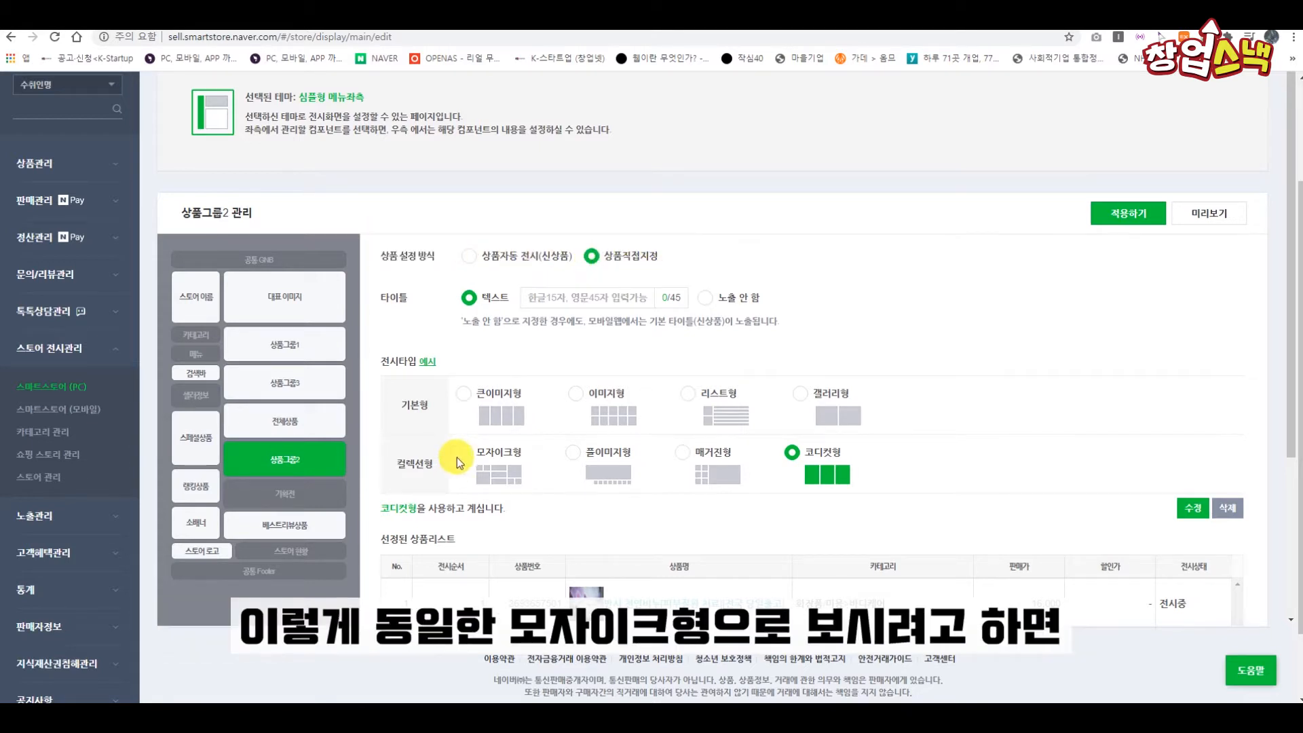
pyautogui.moveTo(600, 256); pyautogui.dragTo(696, 258)
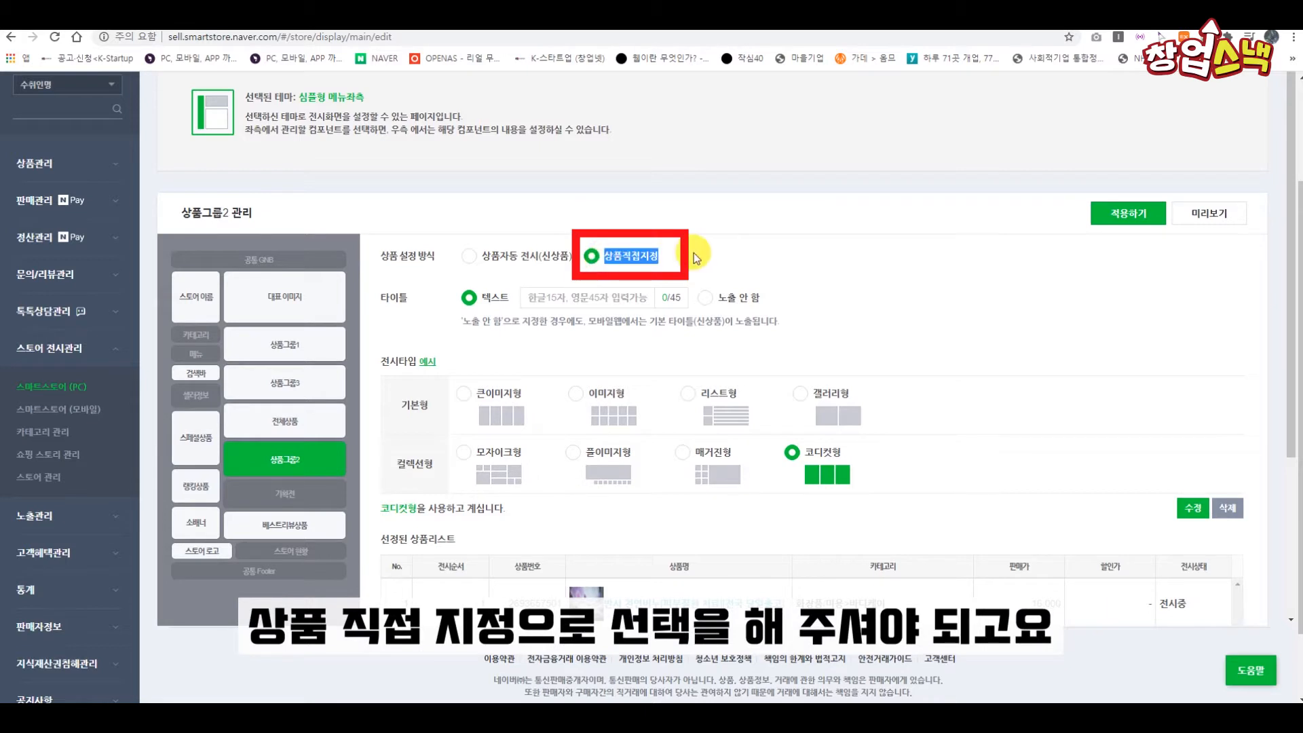
pyautogui.click(531, 454)
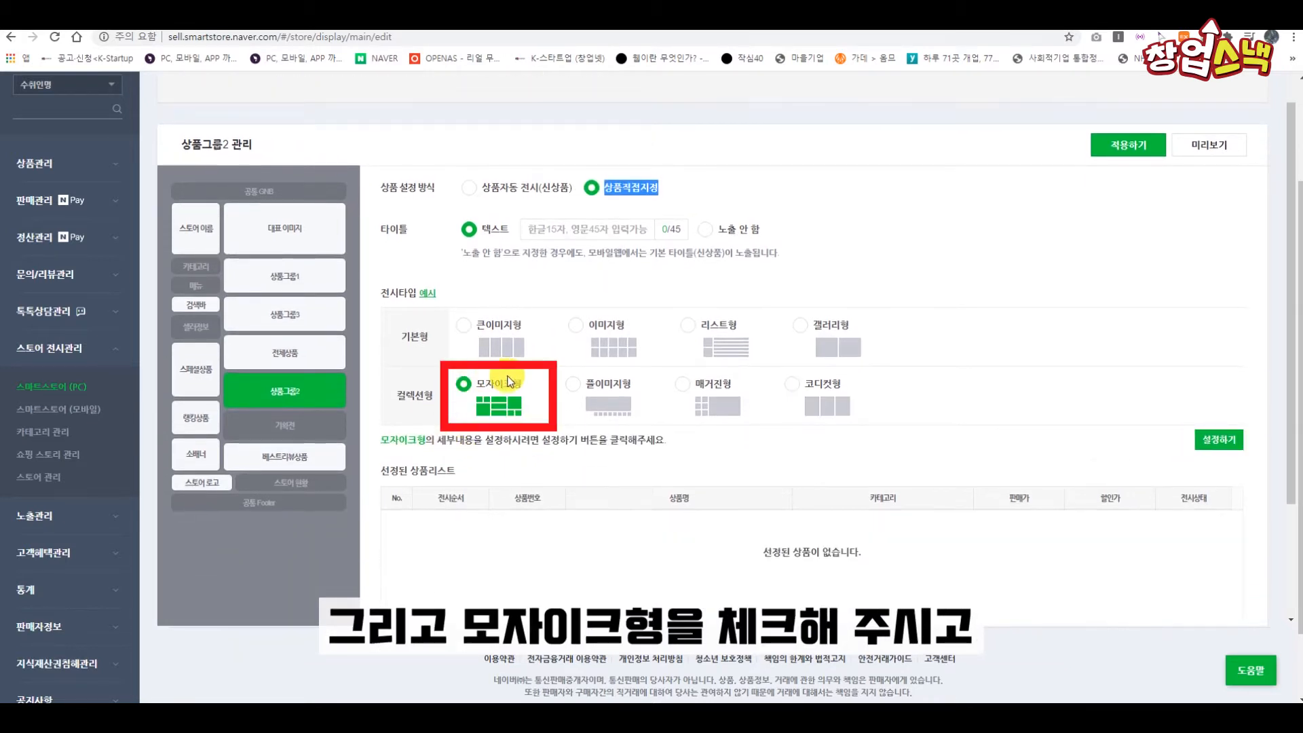
# Step: In the mosaic settings of 상품그룹2, set the centre title to "계절 인기 상품" and the description to "가을 외투, 티셔츠, 바지"
pyautogui.click(1217, 441)
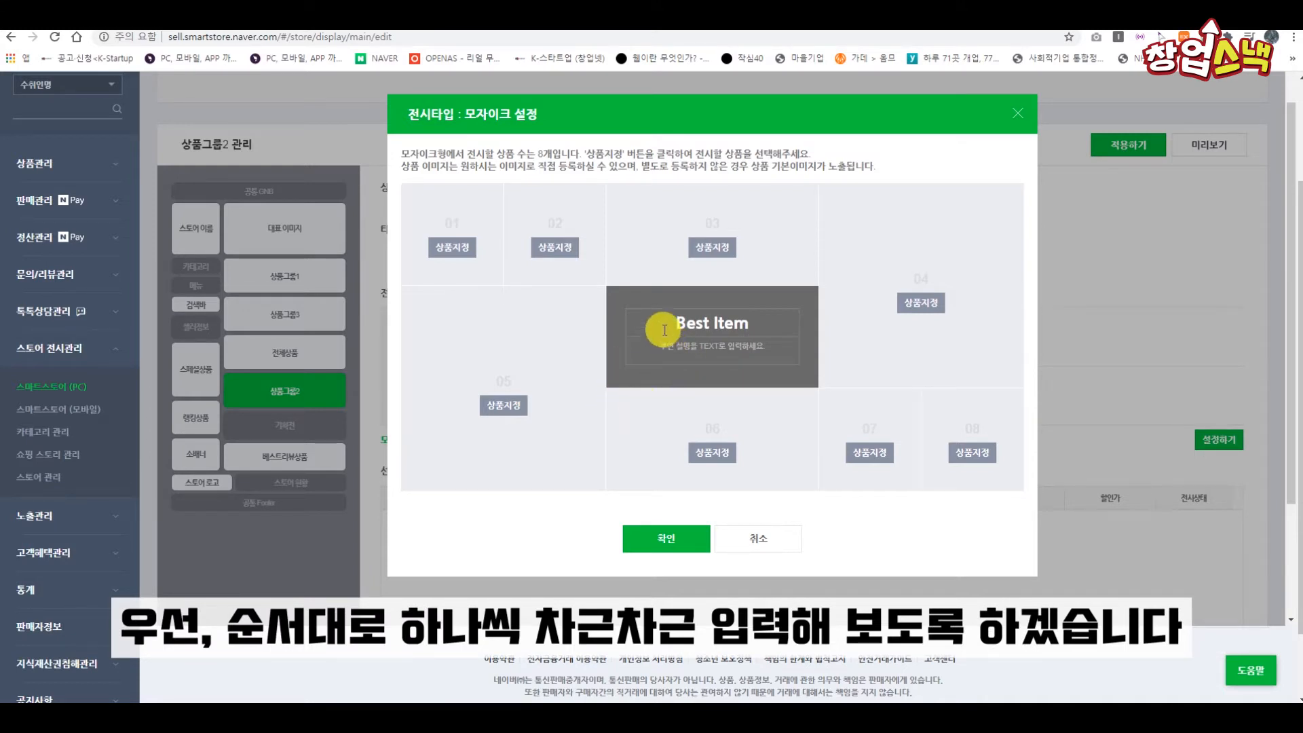
pyautogui.moveTo(662, 328); pyautogui.dragTo(764, 322)
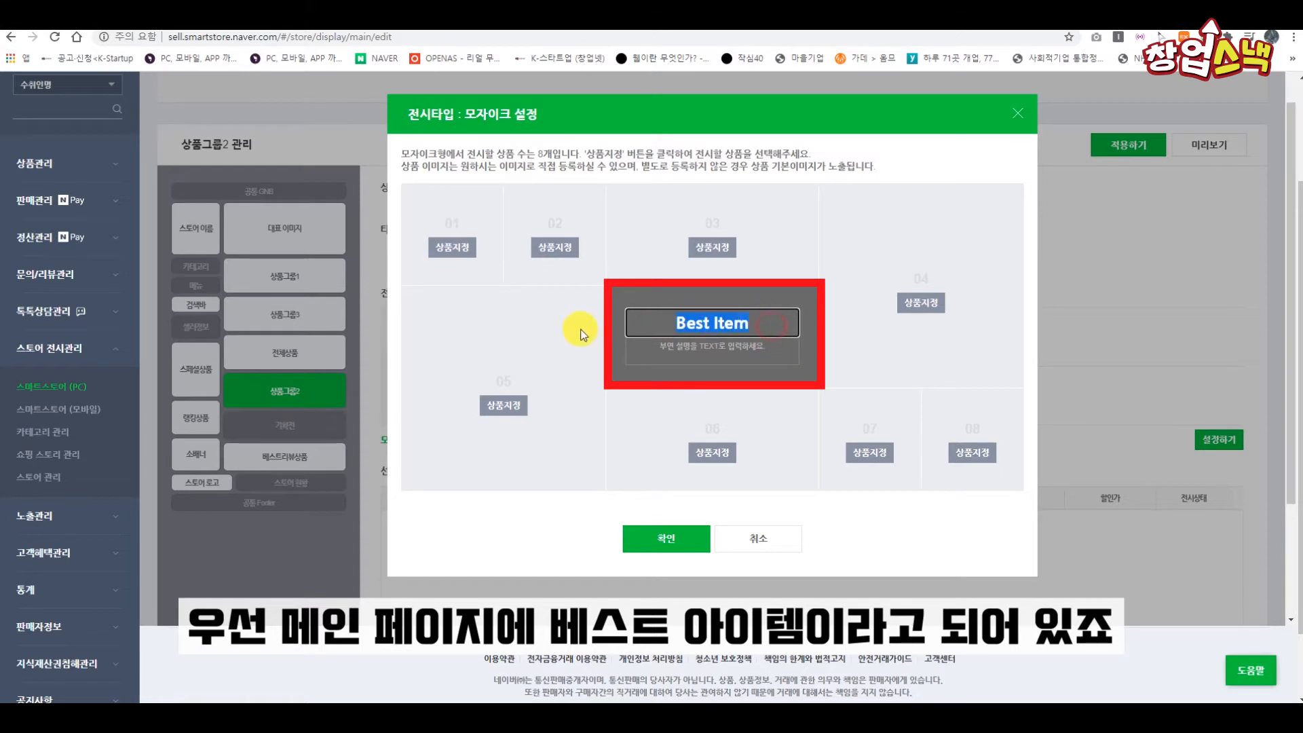
pyautogui.write('ㅇ')
pyautogui.write('절 인기 상ㅍ')
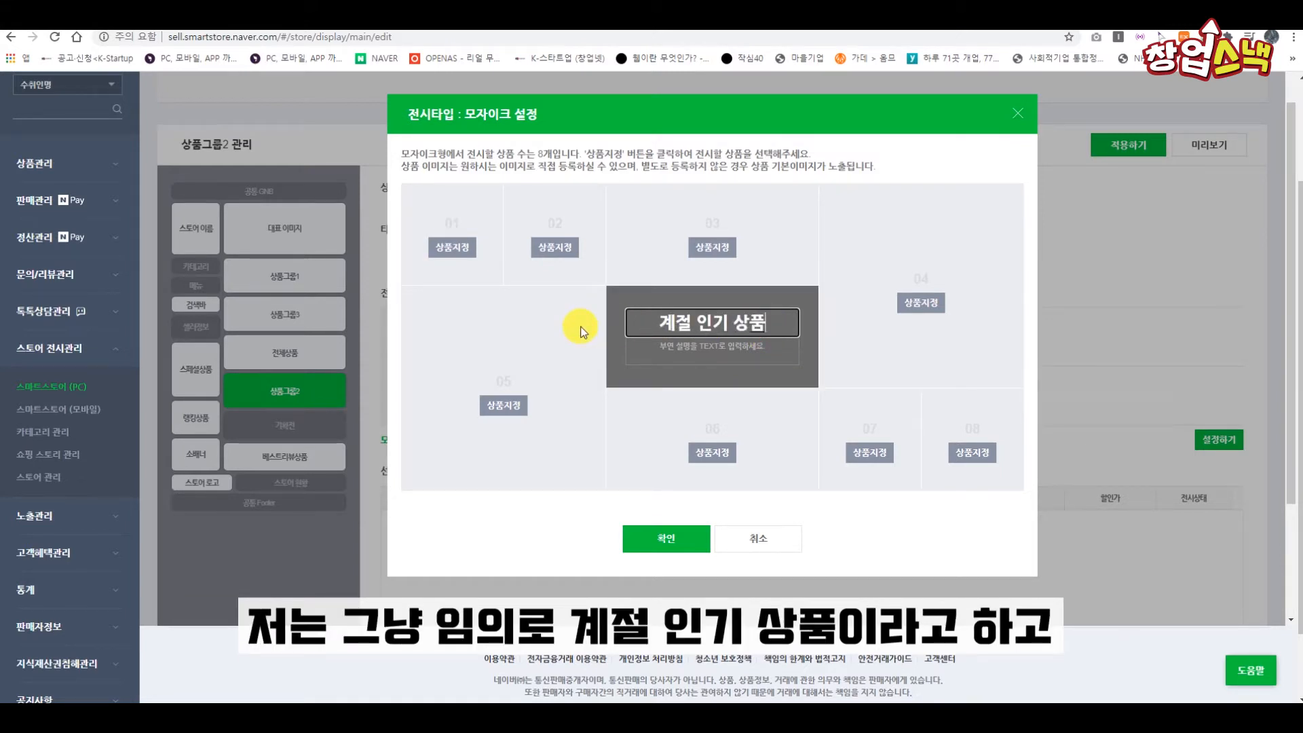
pyautogui.press('Tab')
pyautogui.write('가을 외투,')
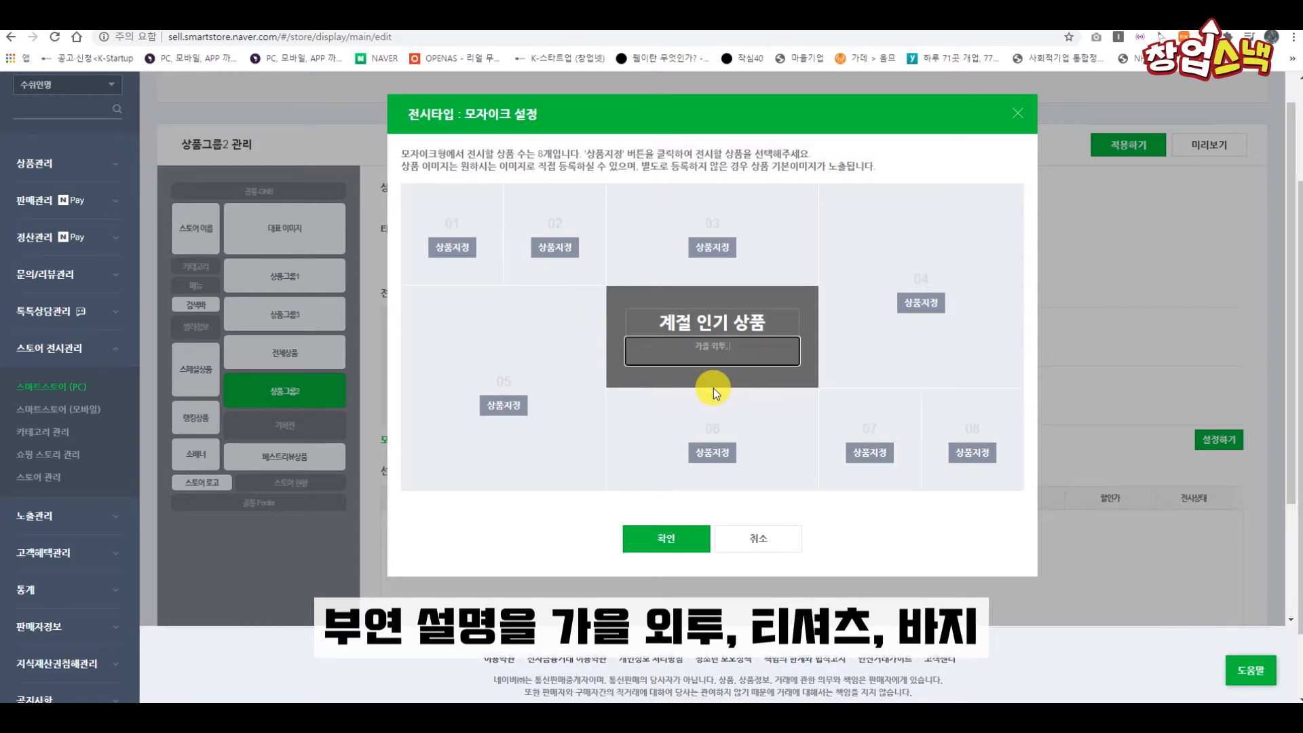
pyautogui.write(' 티셔츠, 바지')
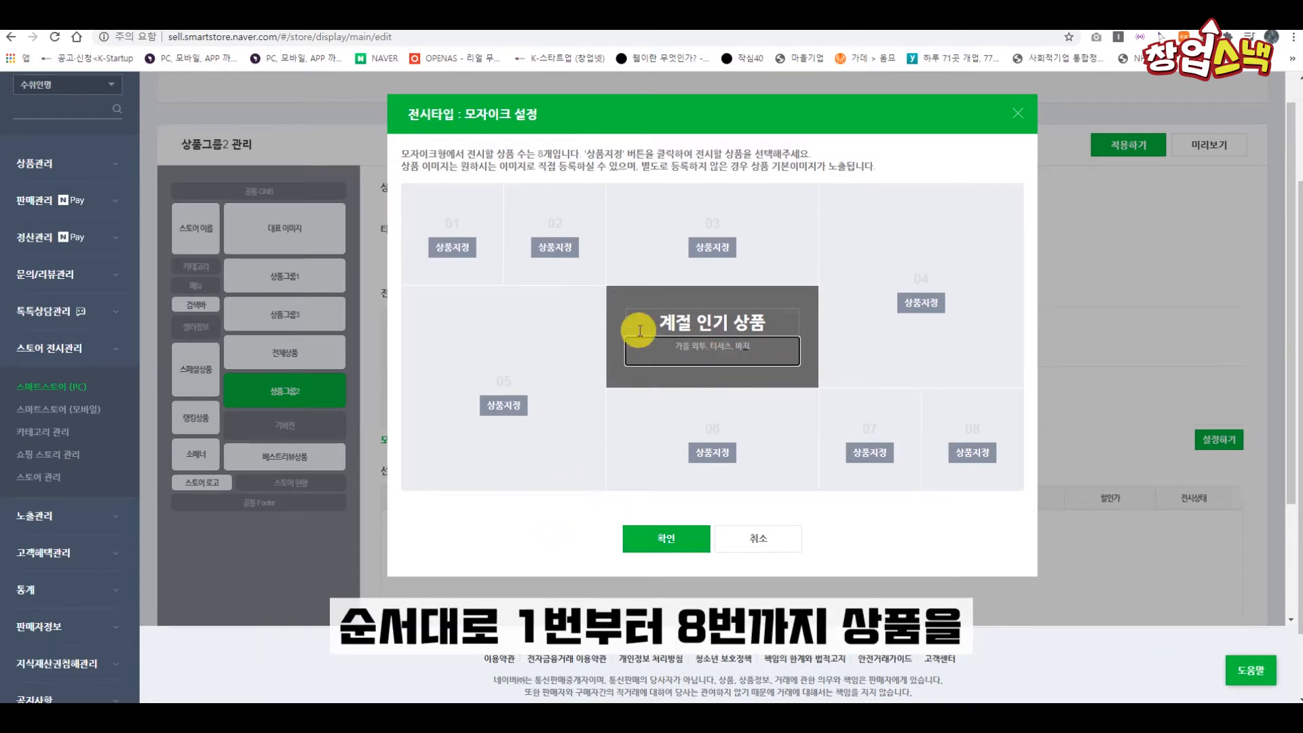
# Step: Assign the product 다육식물 모음전(미니) from the registered product list to mosaic slot 01
pyautogui.click(454, 247)
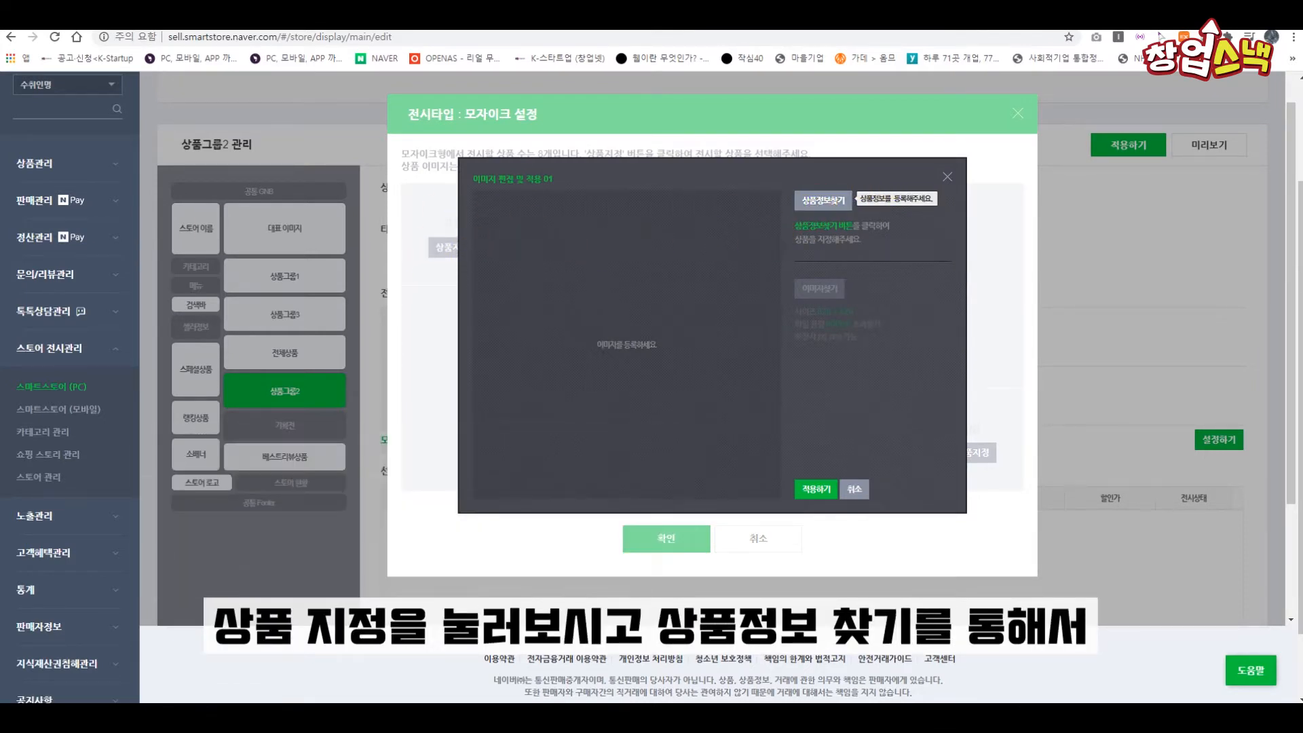
pyautogui.click(823, 201)
pyautogui.moveTo(558, 212); pyautogui.dragTo(697, 36)
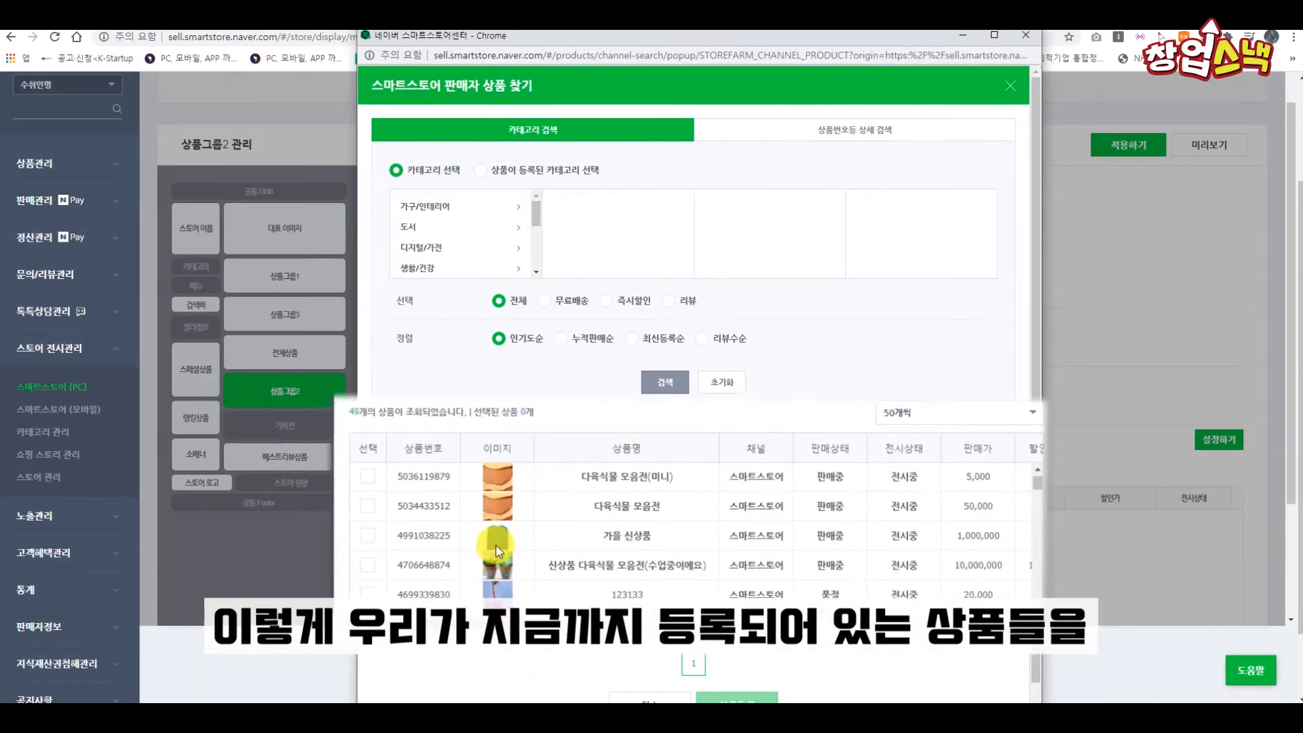
pyautogui.scroll(-2, 475, 458)
pyautogui.scroll(-3, 475, 454)
pyautogui.scroll(5, 325, 414)
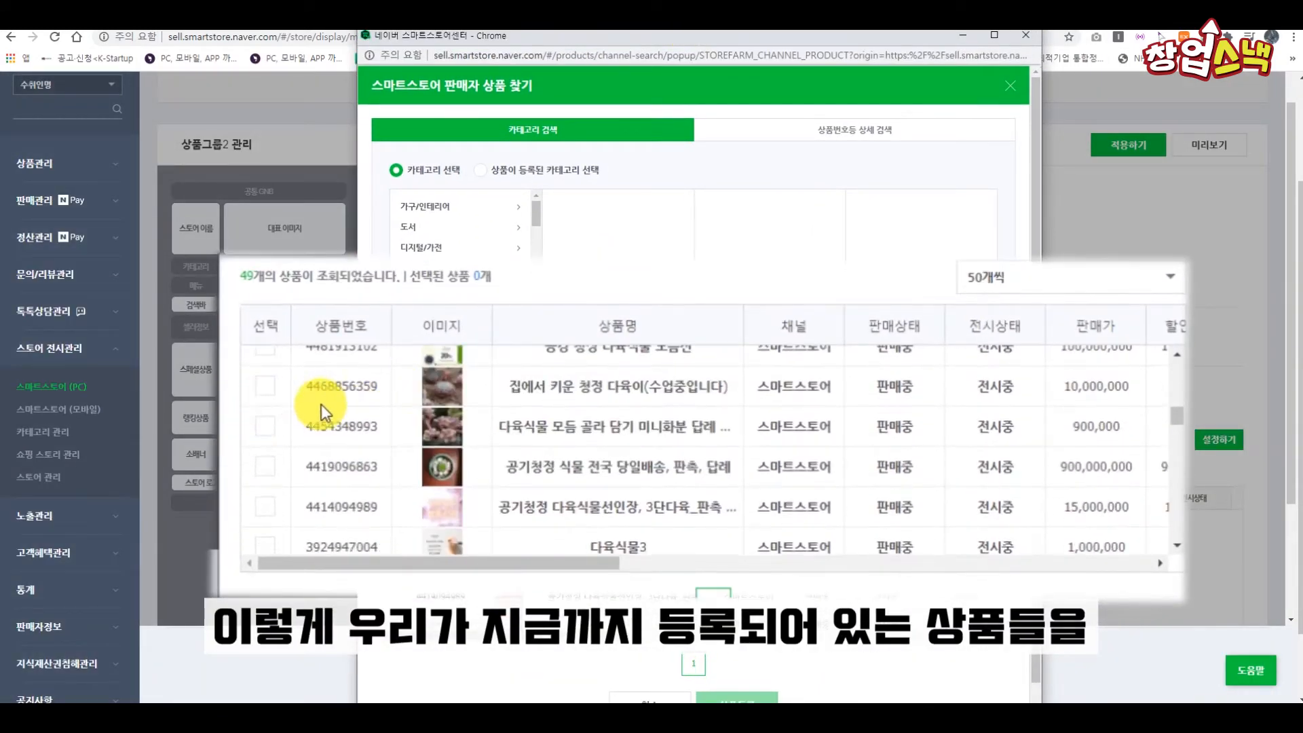
pyautogui.click(264, 365)
pyautogui.scroll(-1, 885, 702)
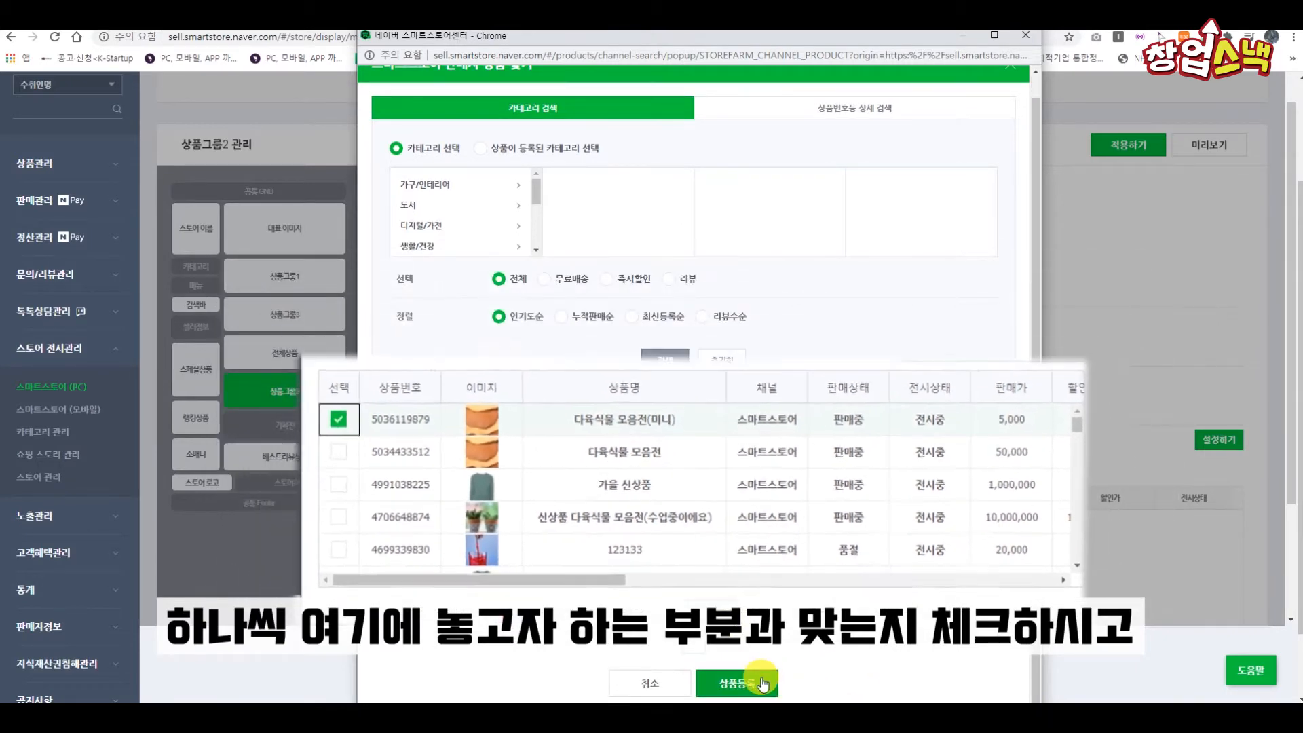
pyautogui.click(721, 680)
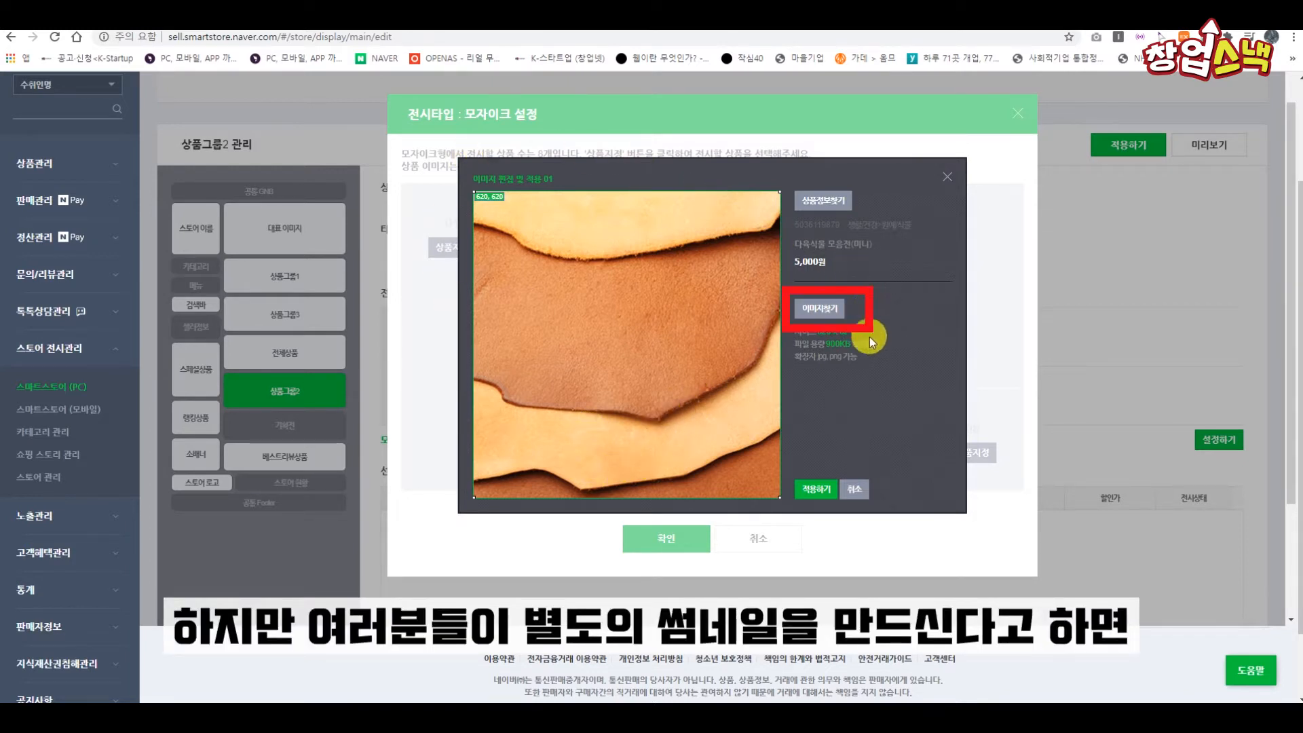
# Step: Replace slot 01's default picture with image file 2, the leather and tools photo, and apply it
pyautogui.click(823, 313)
pyautogui.click(218, 108)
pyautogui.doubleClick(219, 110)
pyautogui.doubleClick(213, 104)
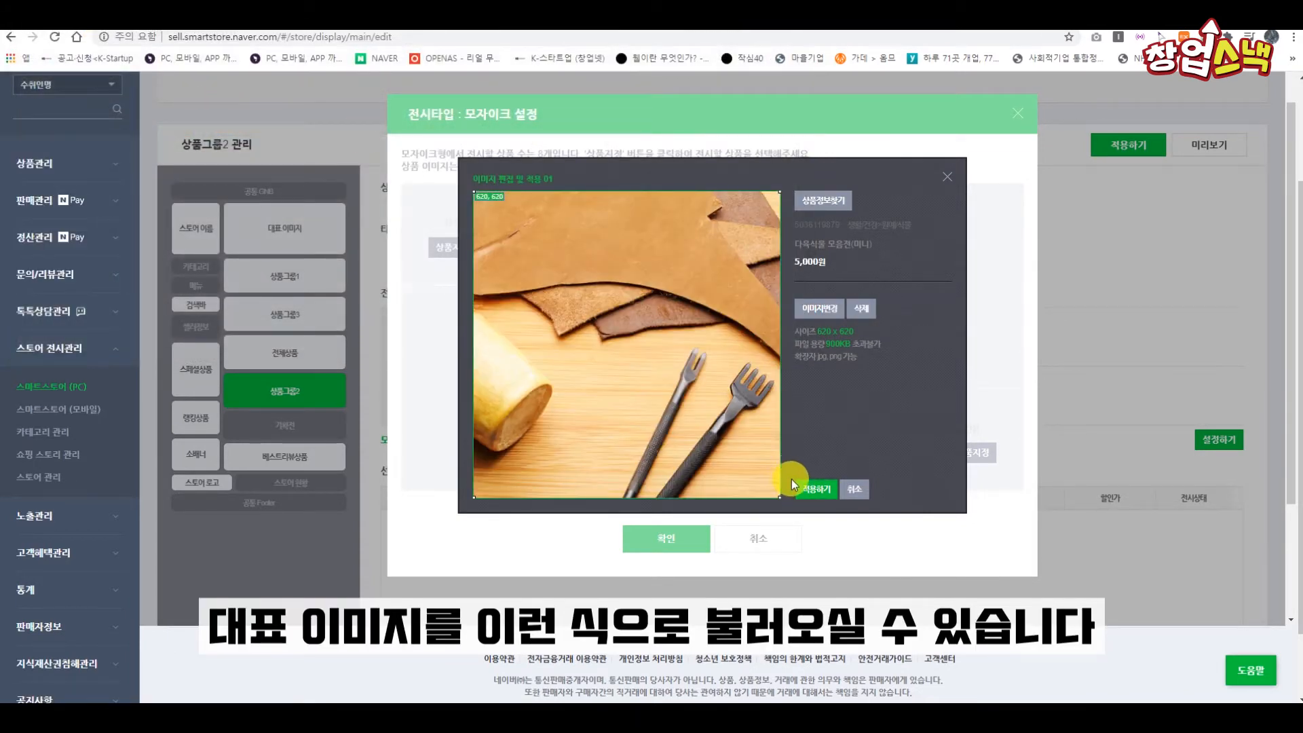
pyautogui.click(816, 488)
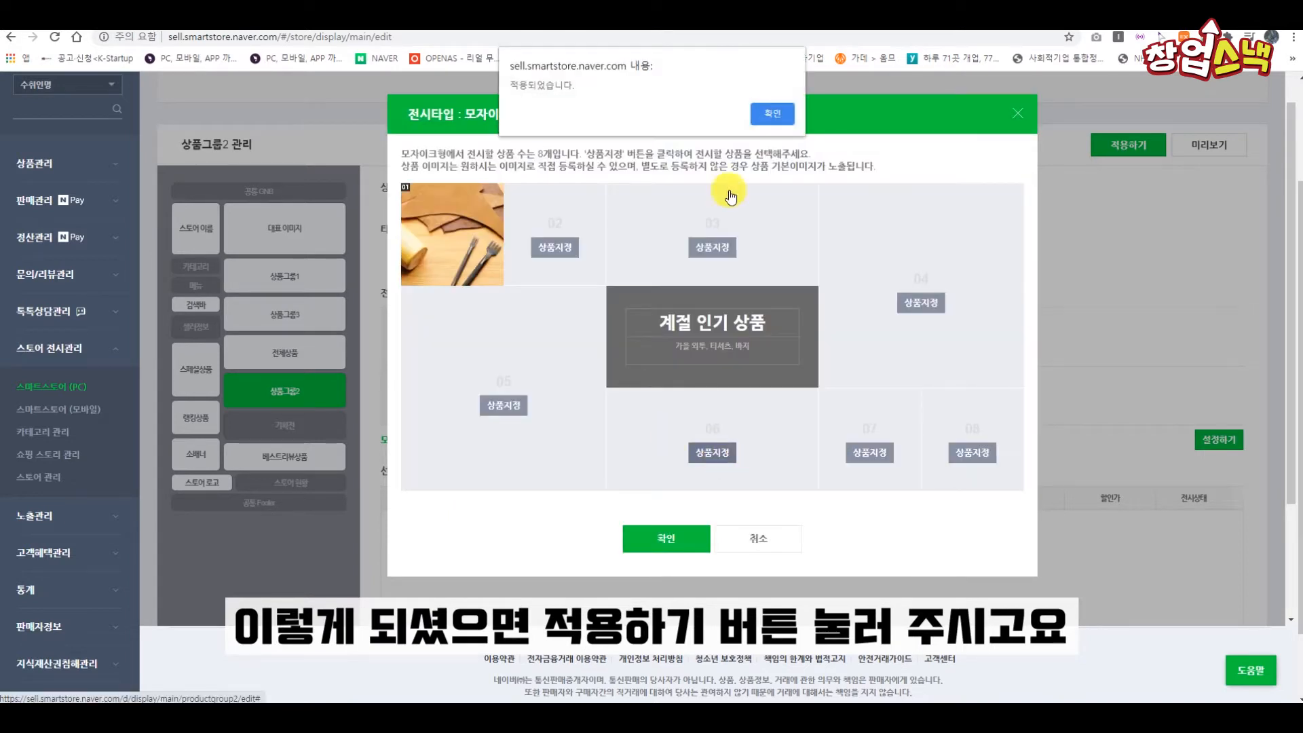
pyautogui.press('Return')
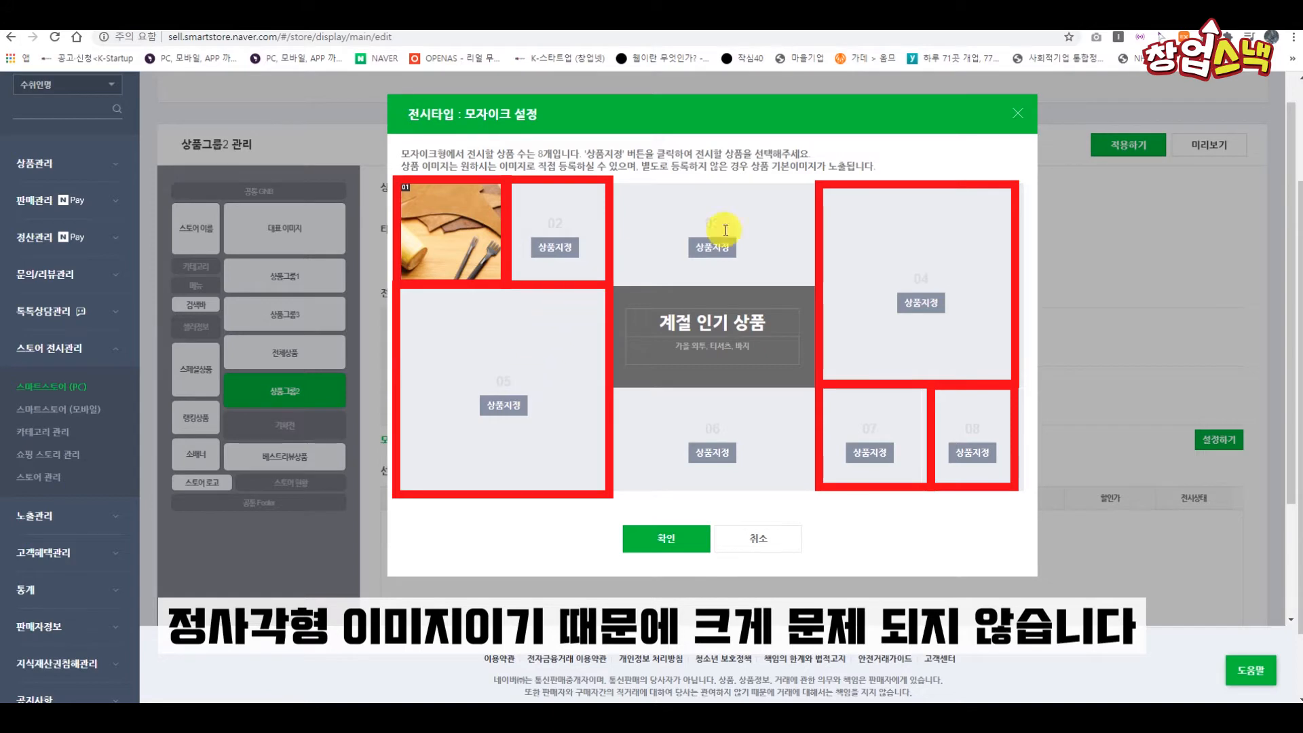
# Step: Assign the product 인쇄물 종합 패키지 from the registered product list to mosaic slot 03
pyautogui.click(721, 251)
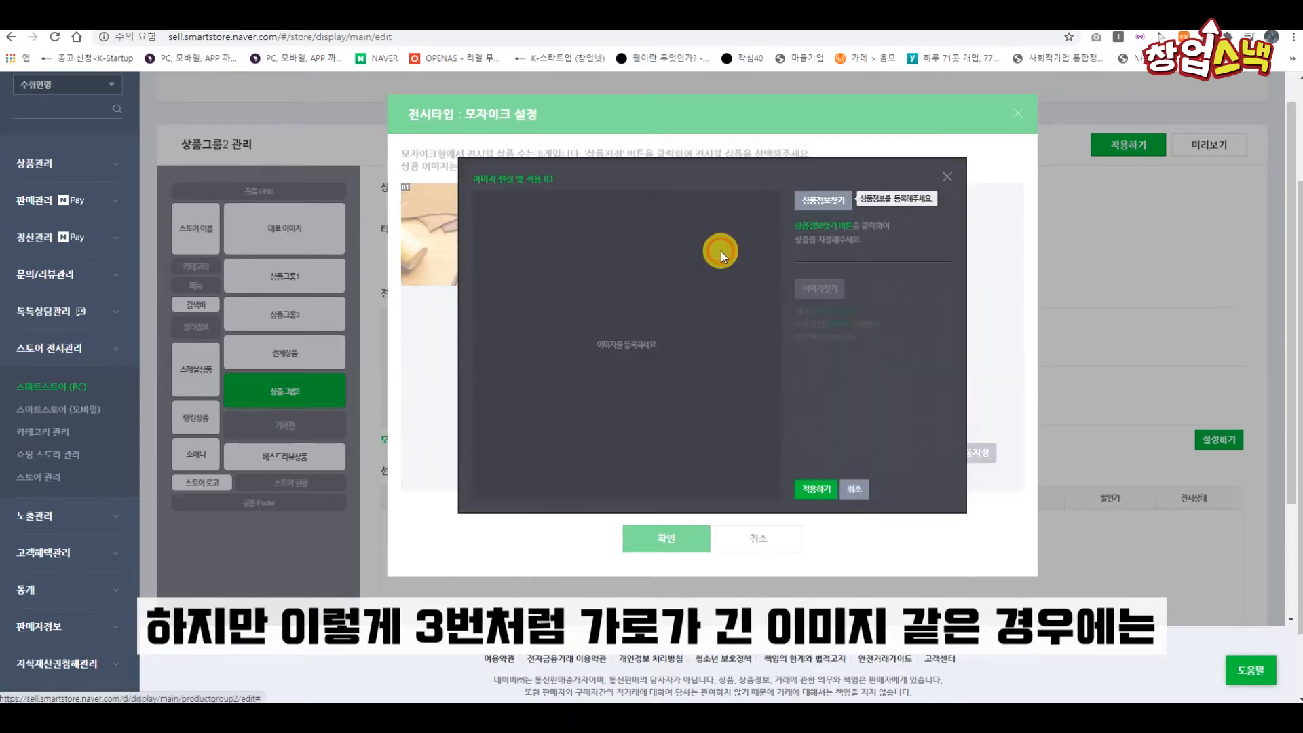
pyautogui.click(822, 200)
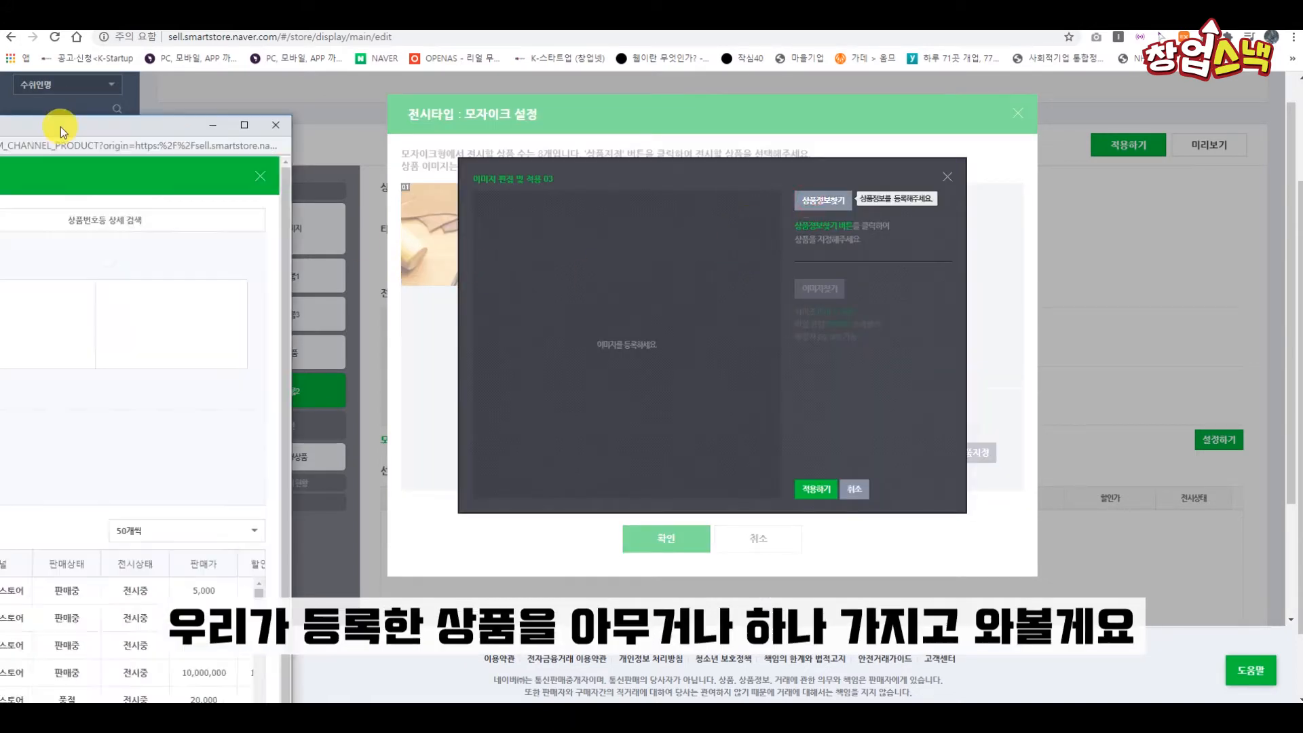
pyautogui.scroll(-4, 278, 596)
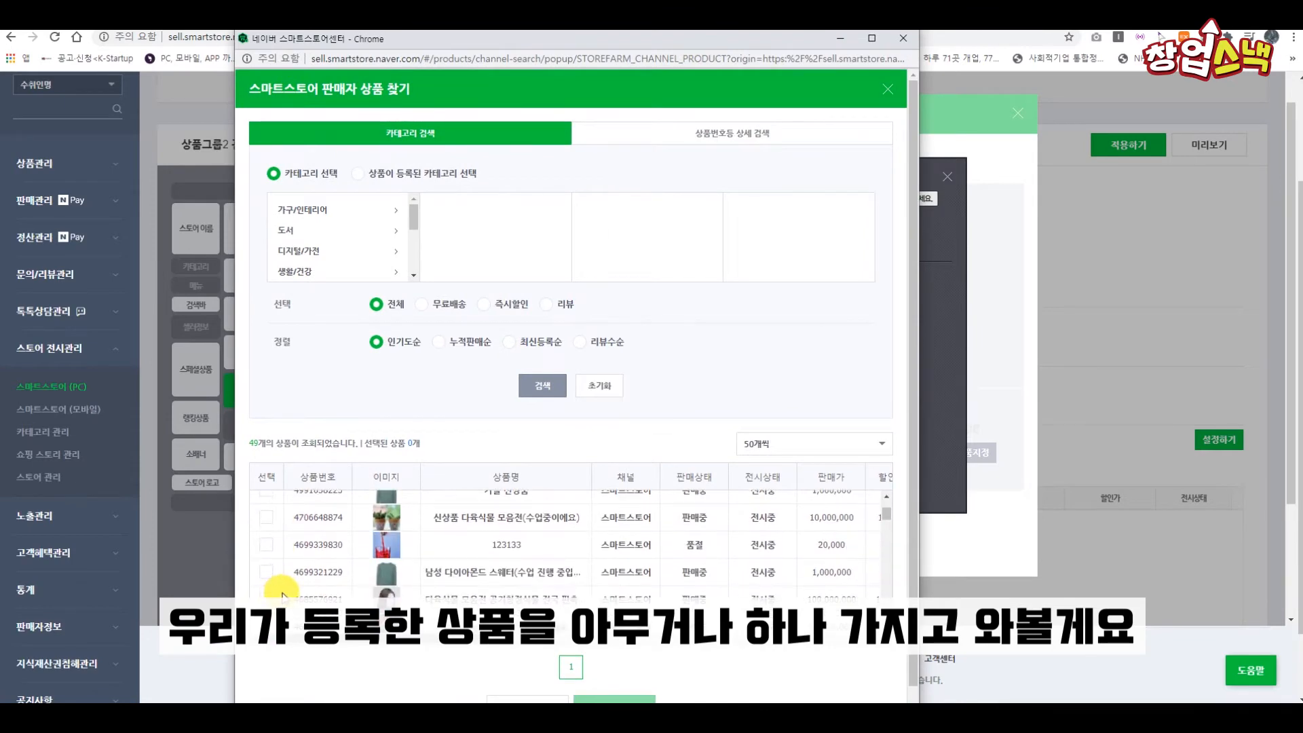
pyautogui.scroll(-1, 275, 577)
pyautogui.click(266, 517)
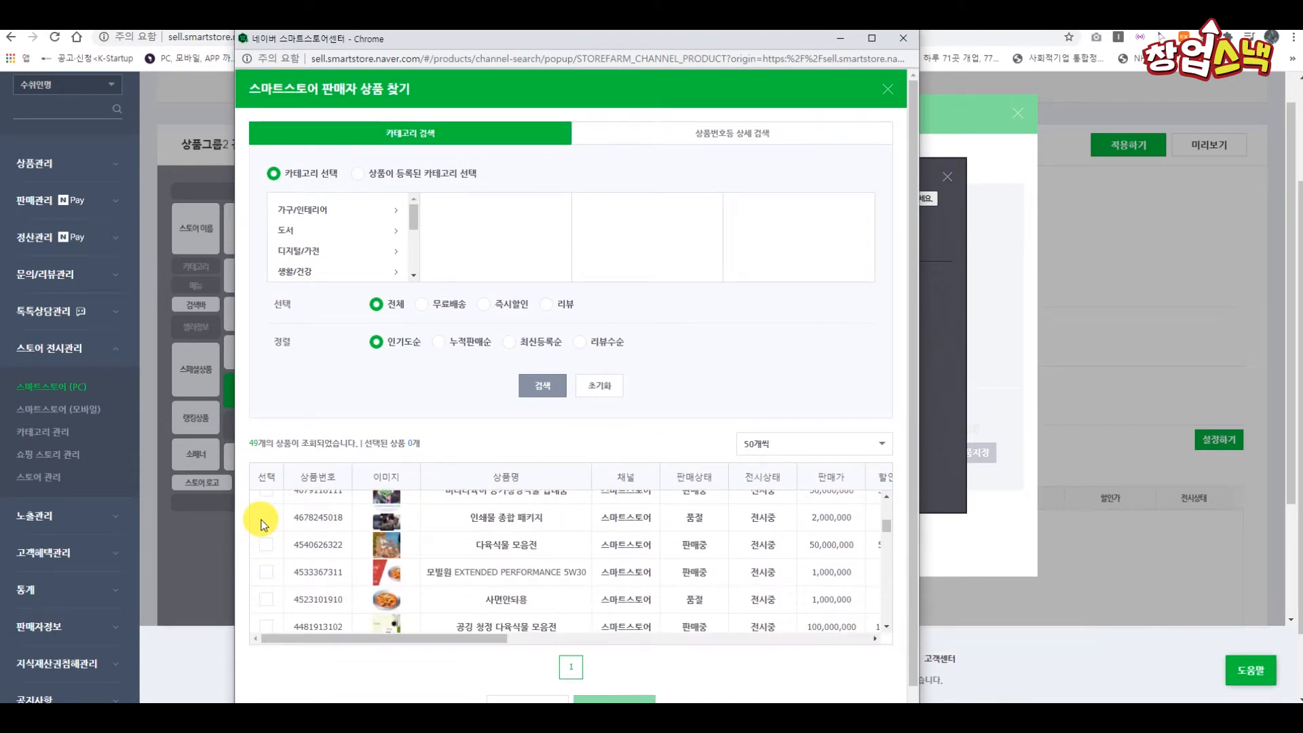
pyautogui.click(598, 700)
# Step: Position slot 03's 620 x 300 crop area over the row of cards in the picture and apply it
pyautogui.moveTo(639, 369); pyautogui.dragTo(528, 438)
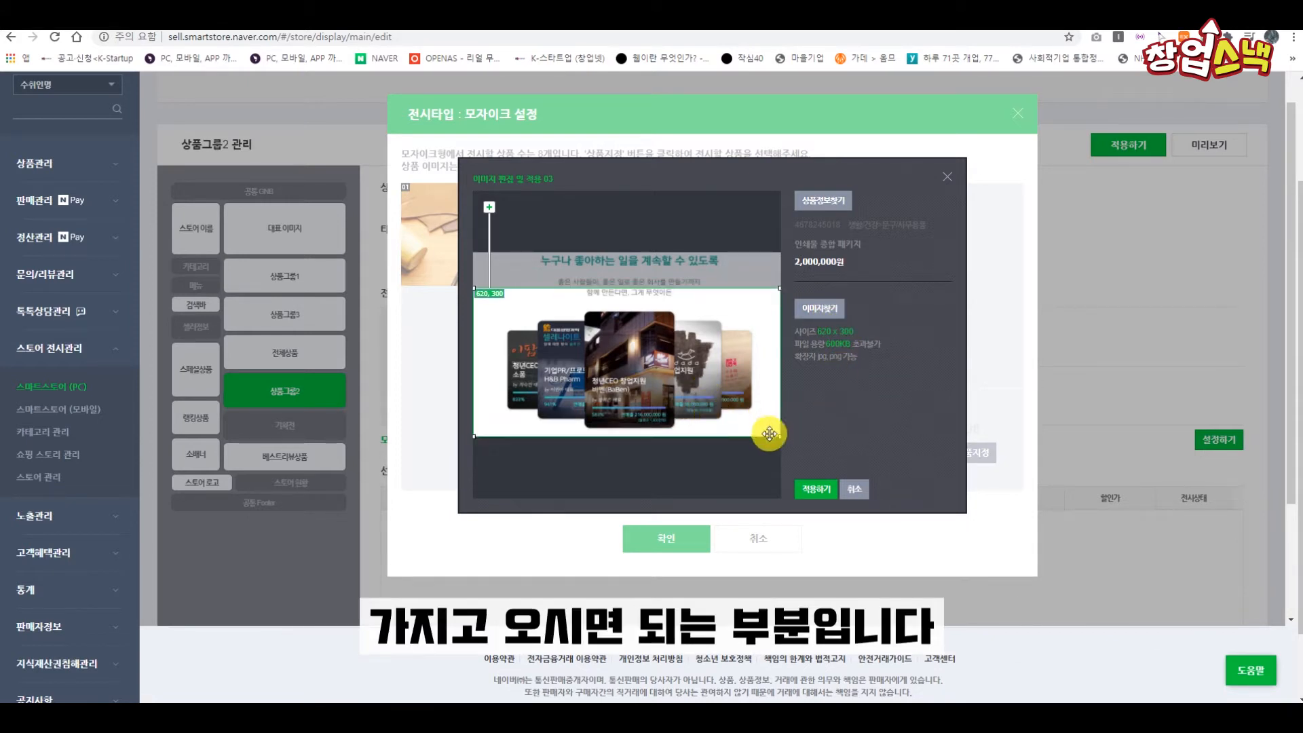
pyautogui.click(815, 490)
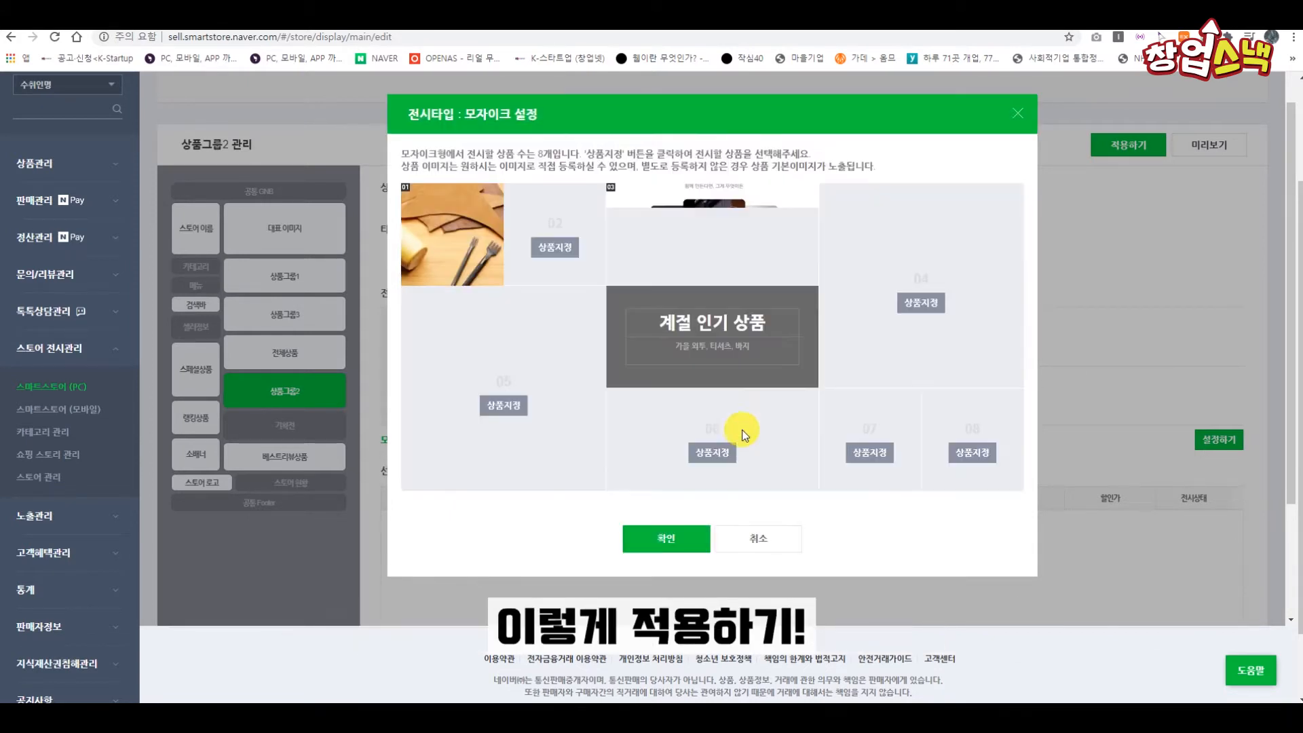
pyautogui.click(770, 114)
# Step: Assign the product 가을 신상품 to mosaic slot 02 and apply it with its default image
pyautogui.click(553, 247)
pyautogui.click(834, 199)
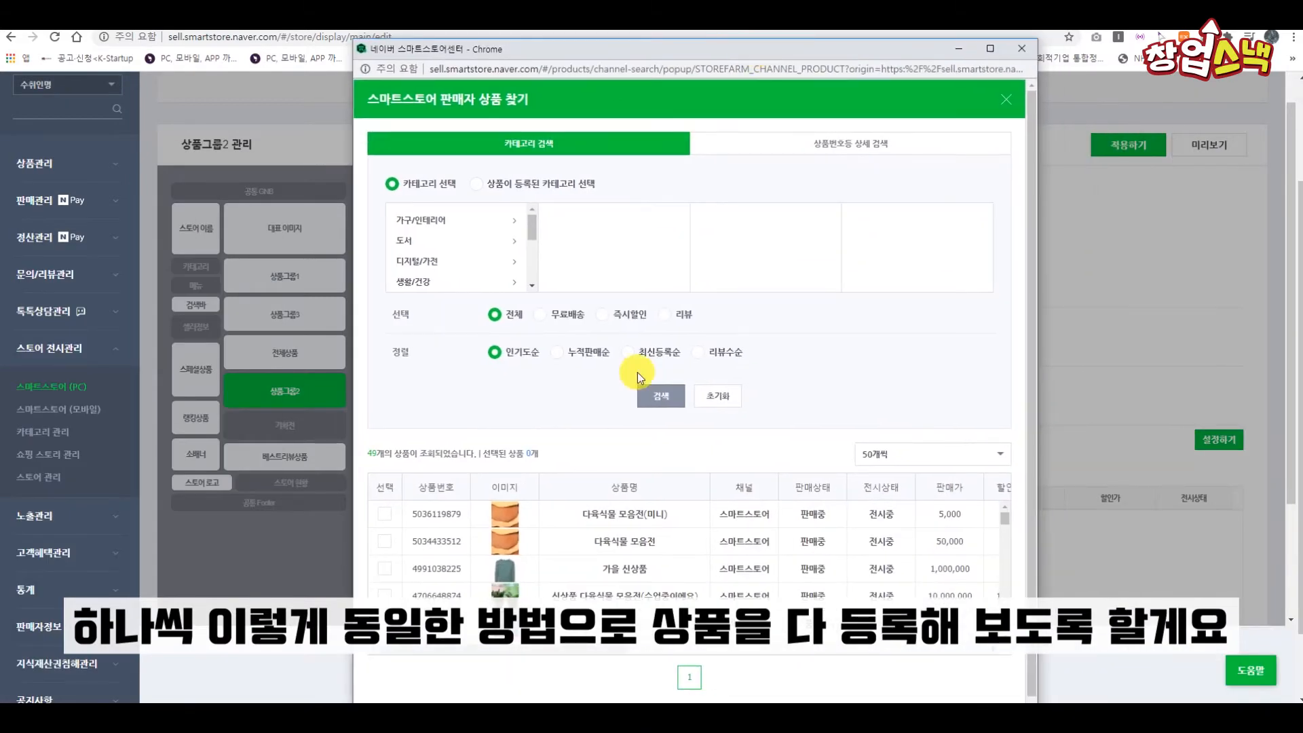
pyautogui.click(385, 569)
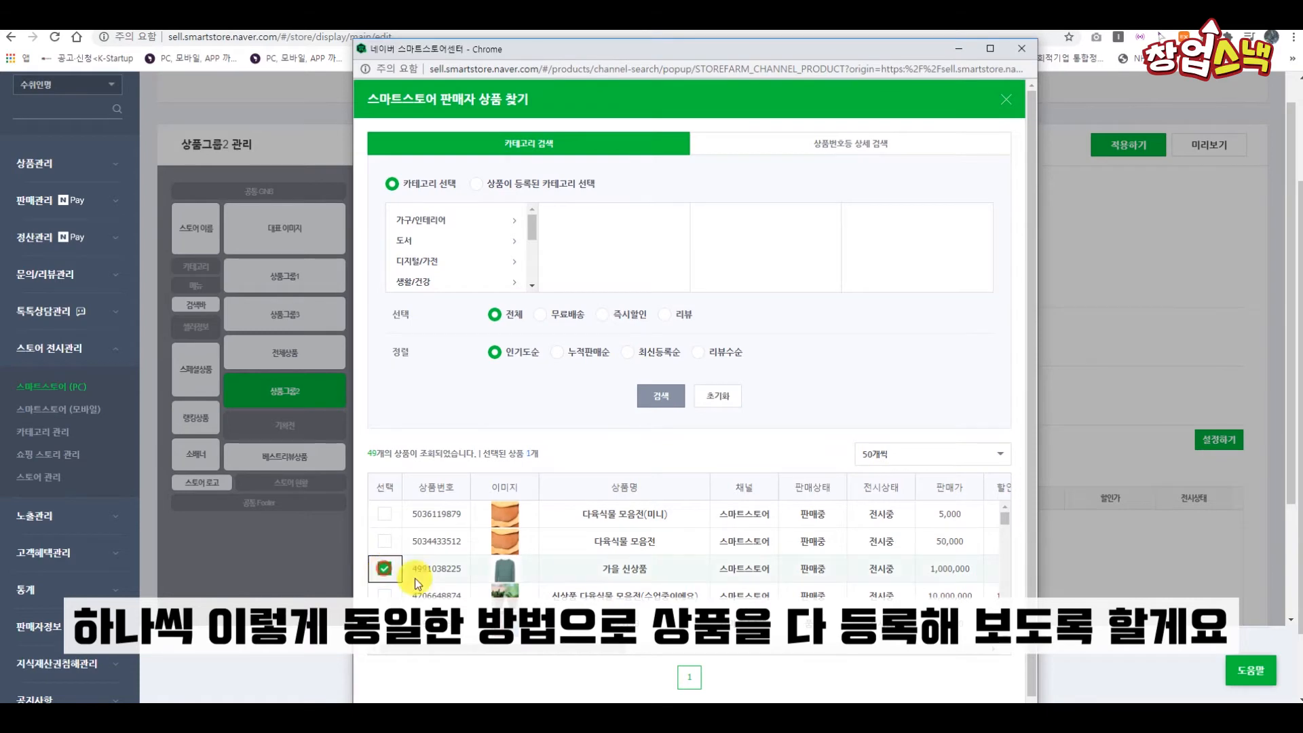
pyautogui.click(825, 493)
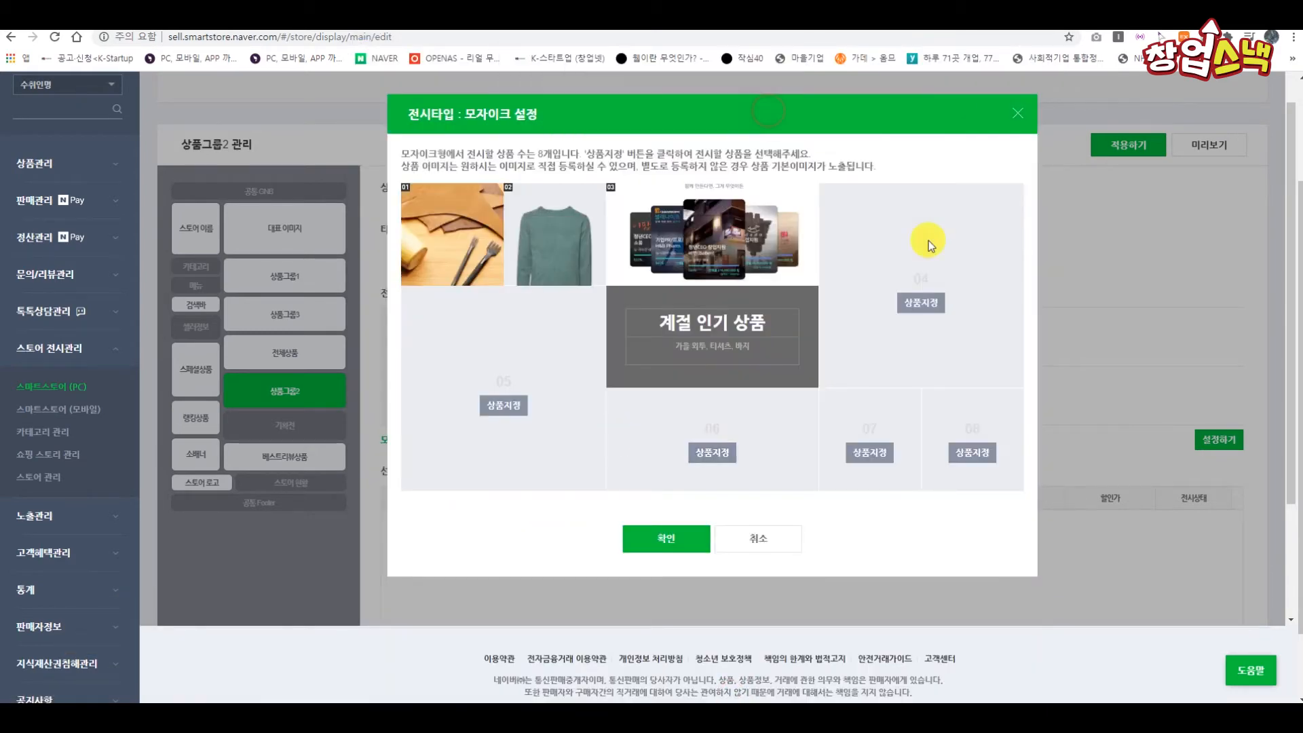
# Step: Fill mosaic slot 04 with a product and assign 모빌원 EXTENDED PERFORMANCE 5W30 to slot 05
pyautogui.click(929, 244)
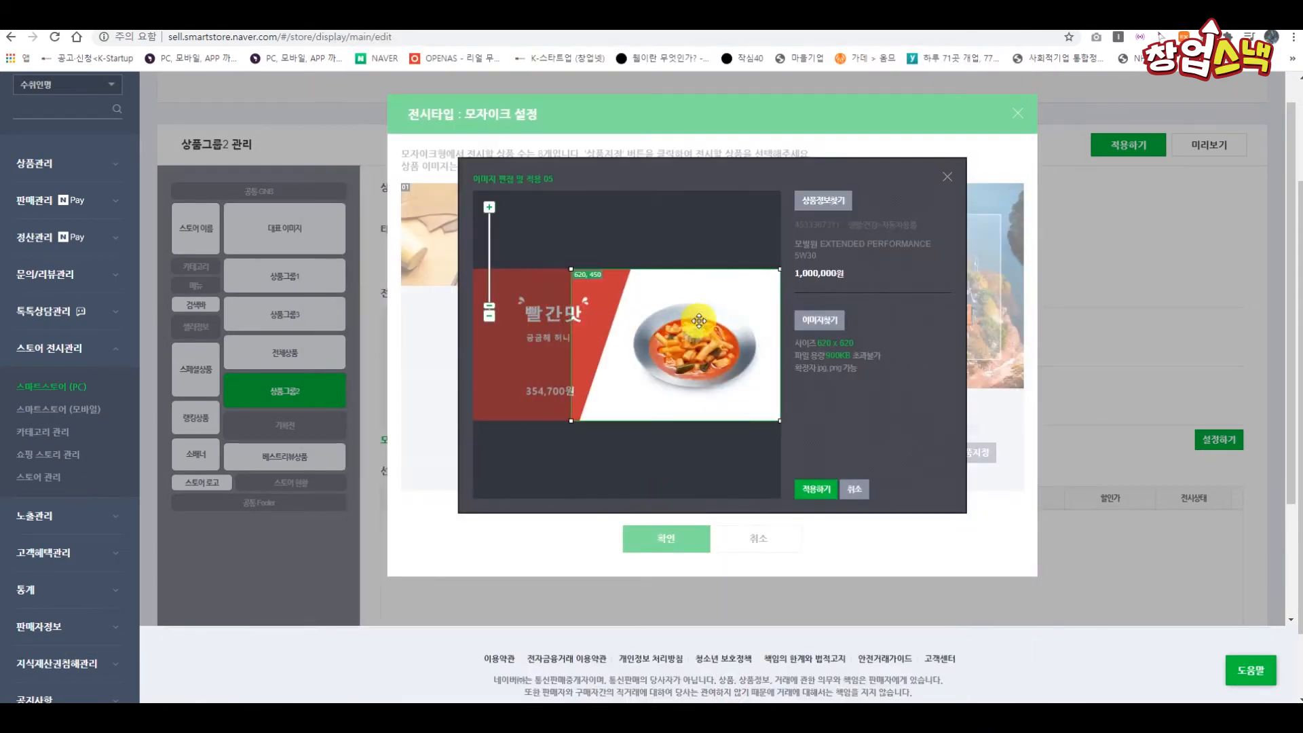
pyautogui.click(816, 488)
pyautogui.press('Return')
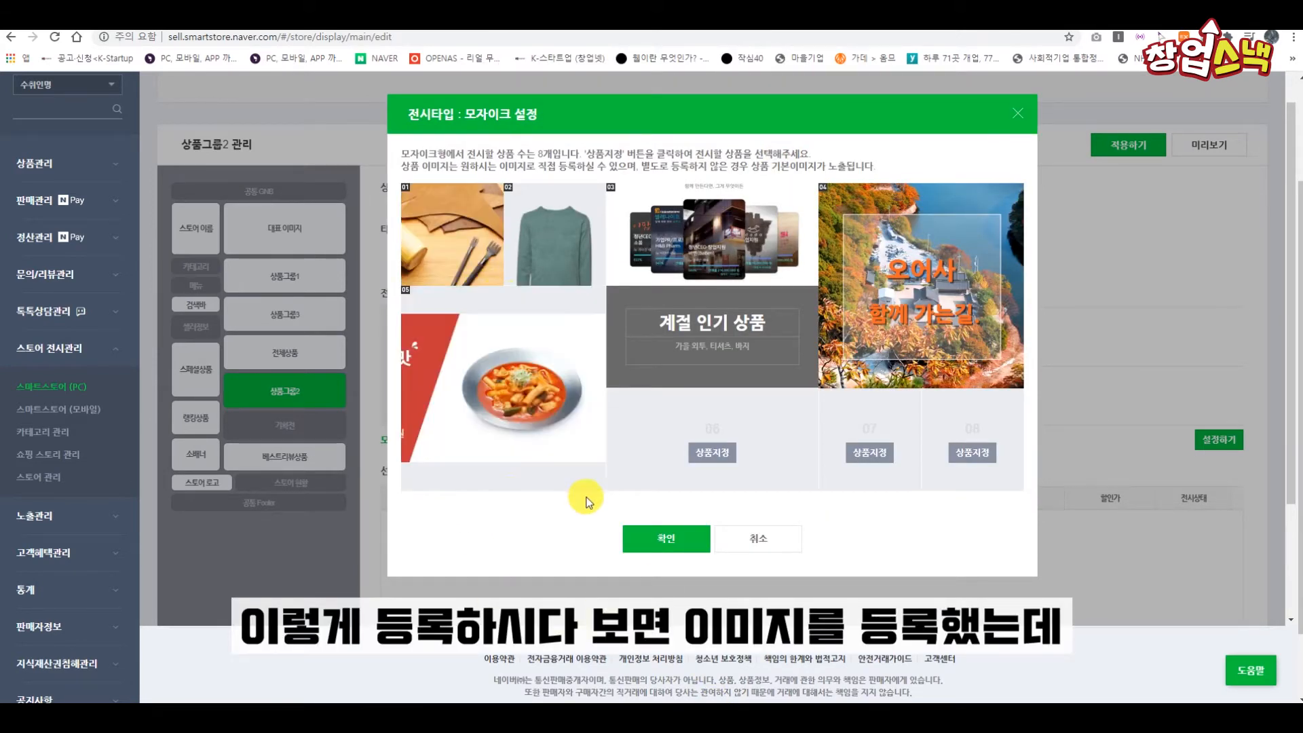
# Step: Replace slot 05's picture with image file 4, the red shoes and bag photo, and apply it
pyautogui.moveTo(496, 483)
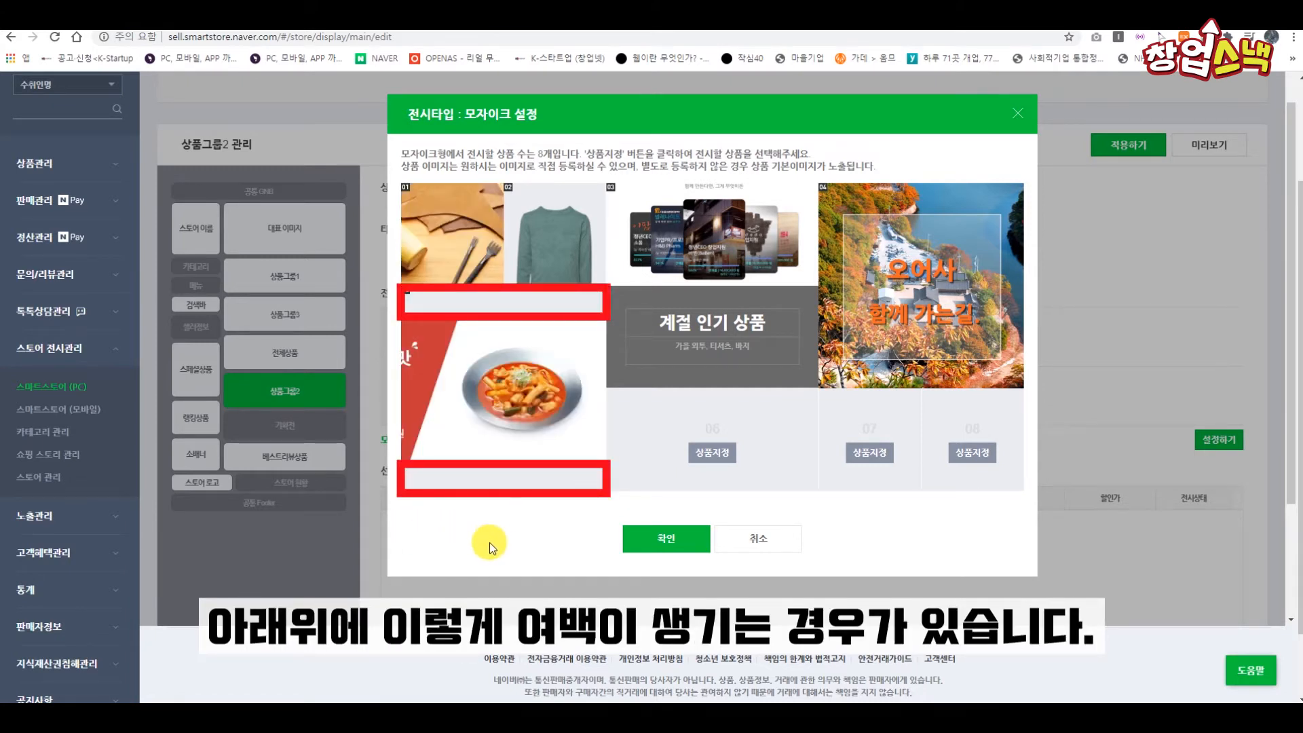
pyautogui.moveTo(559, 435)
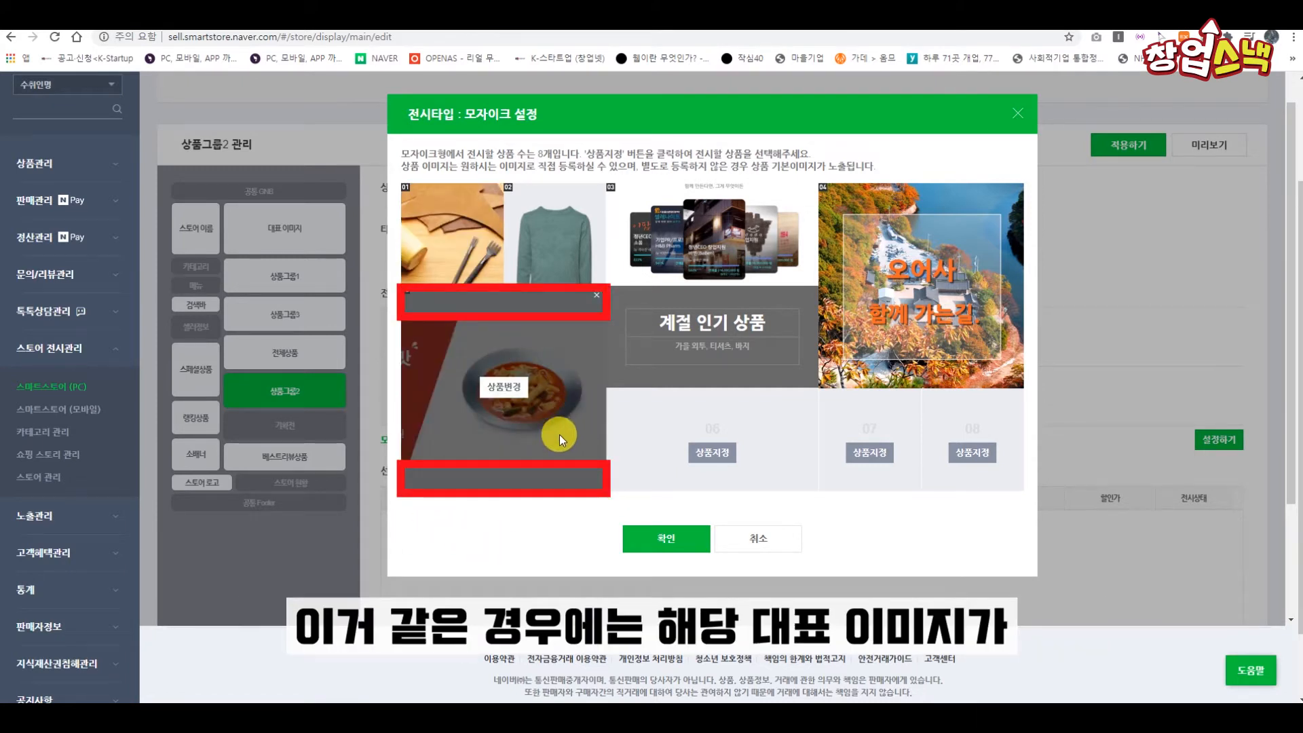
pyautogui.click(502, 393)
pyautogui.click(822, 319)
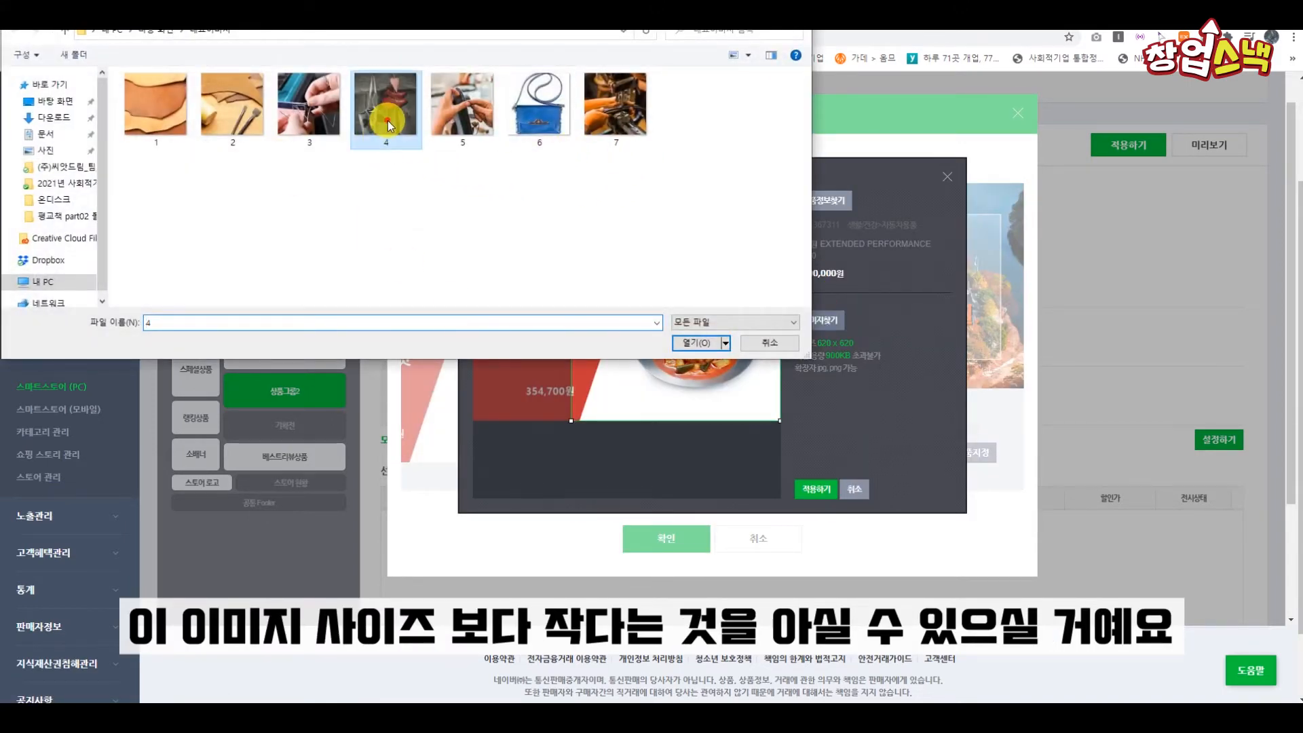
pyautogui.doubleClick(385, 105)
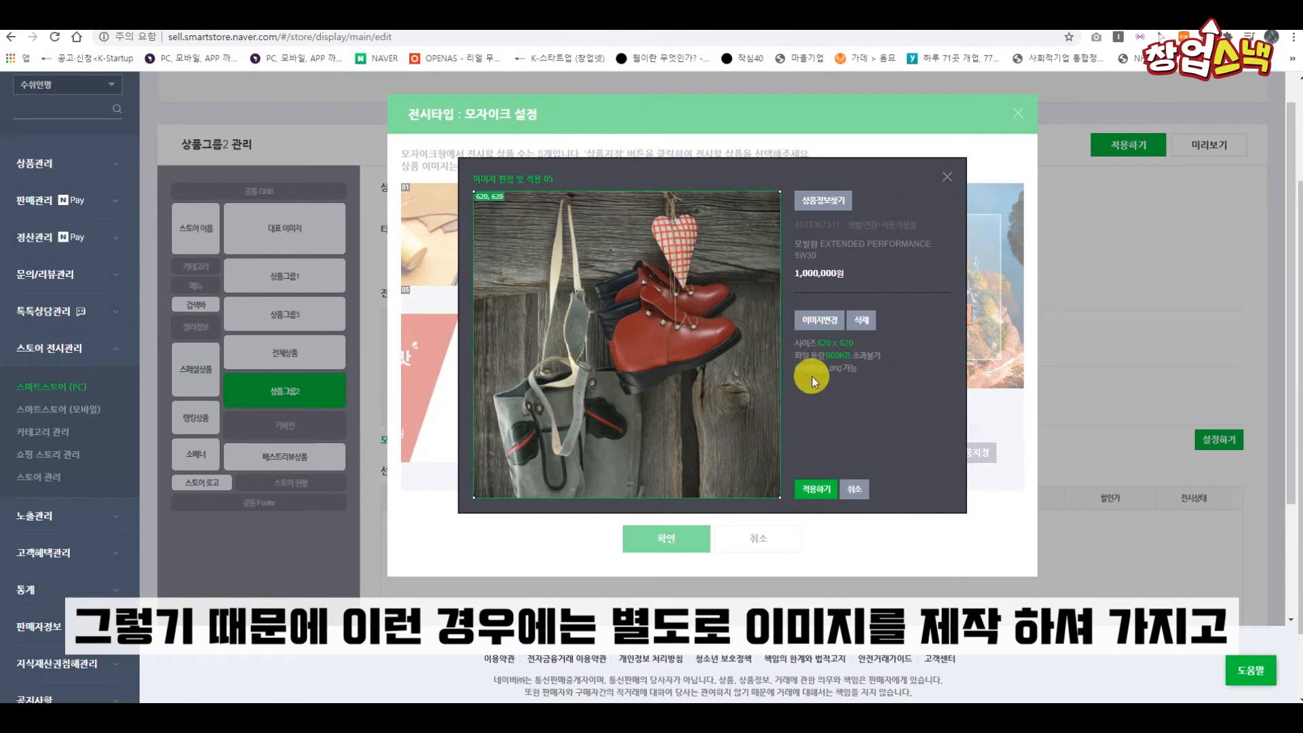
pyautogui.click(804, 495)
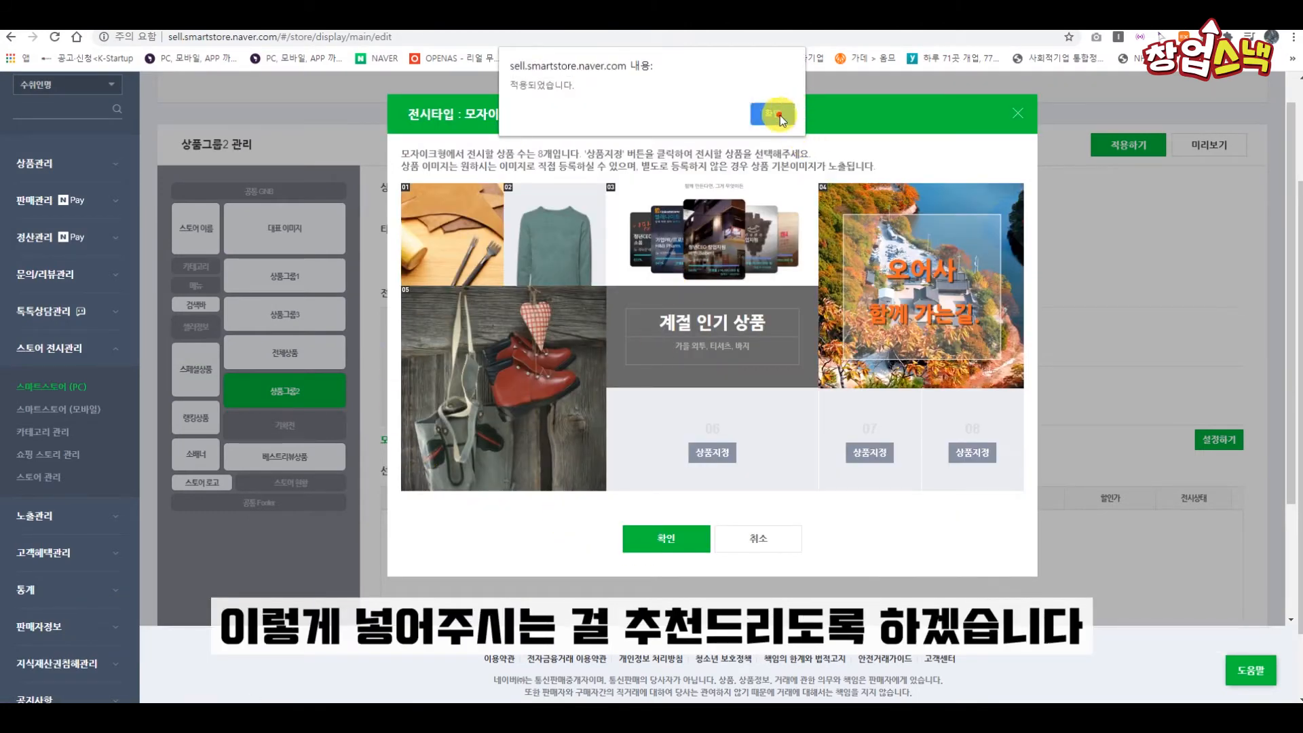
pyautogui.click(780, 115)
# Step: Apply the potted cactus product 공기청정 식물/다육 식물/14시 주문 당일배송 to slot 06 and fill slot 07 with a product
pyautogui.click(713, 453)
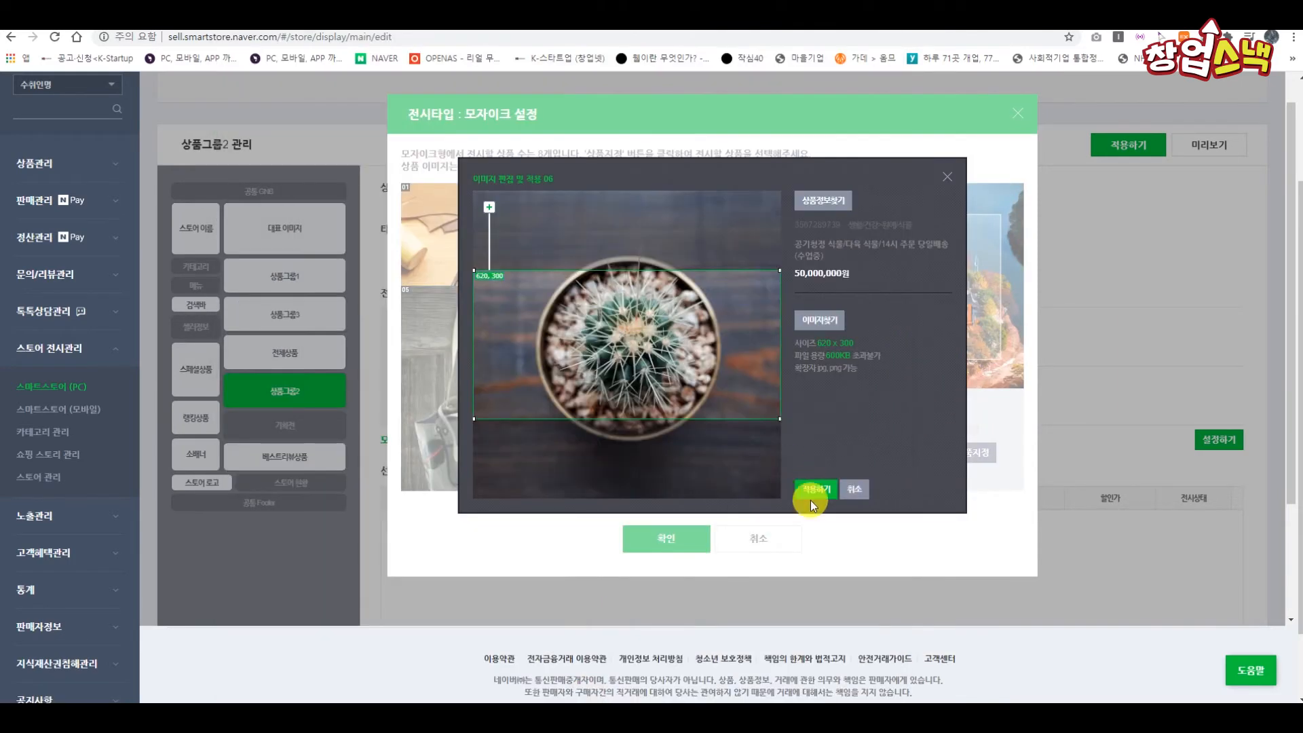
pyautogui.click(811, 493)
pyautogui.click(901, 455)
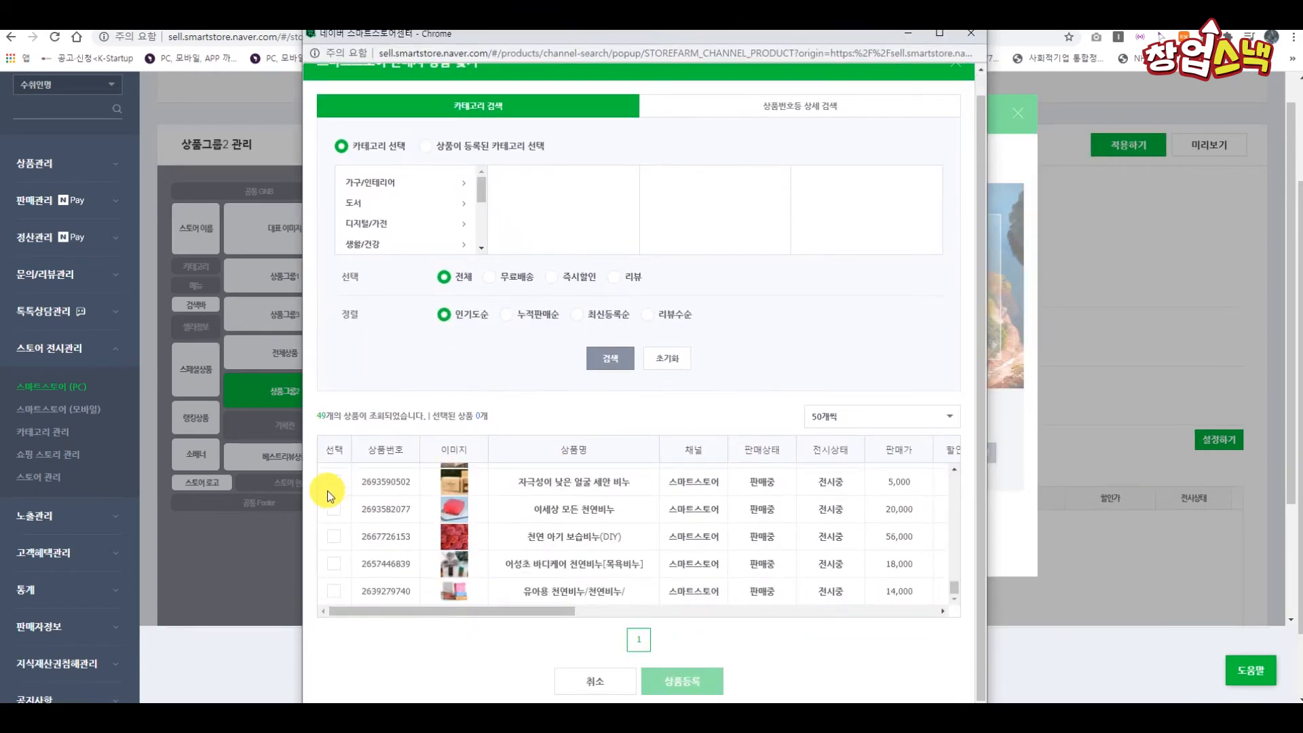
# Step: Assign the product 자극성이 낮은 얼굴 세안 비누 to mosaic slot 08 and apply it with its default image
pyautogui.click(330, 485)
pyautogui.click(675, 680)
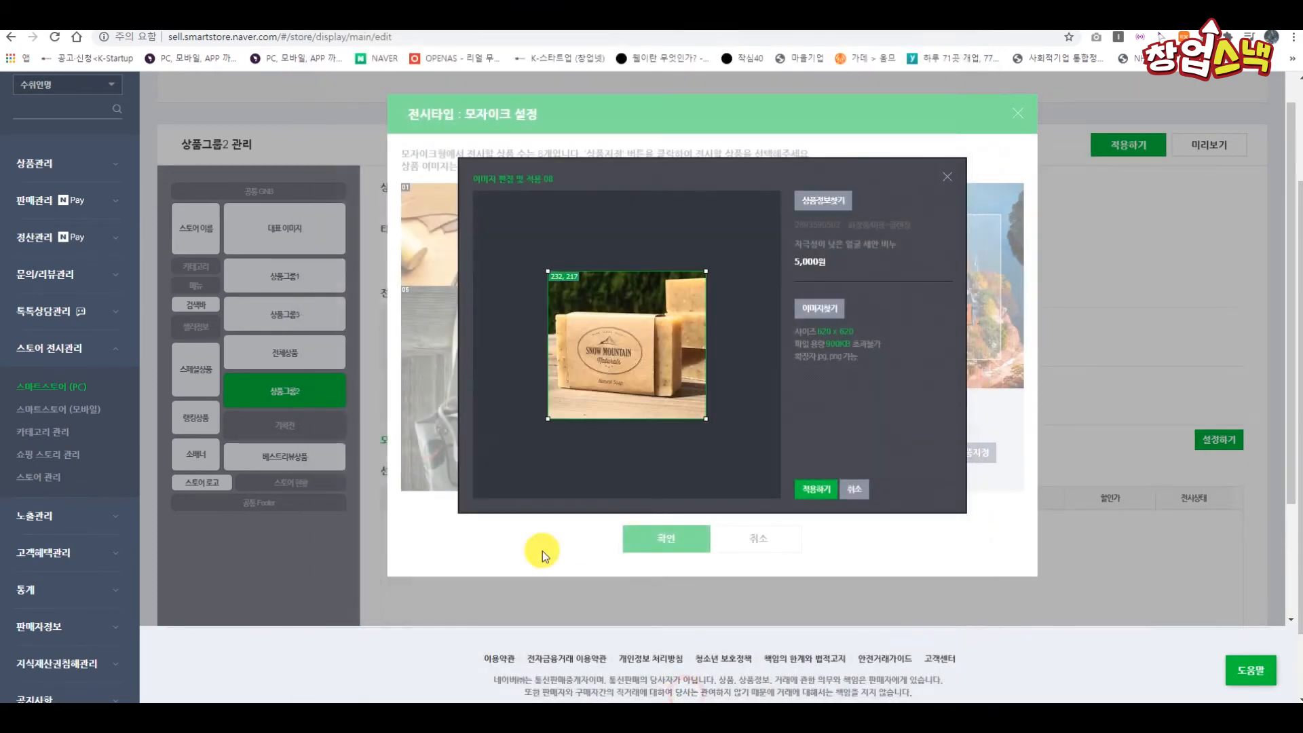
pyautogui.click(834, 483)
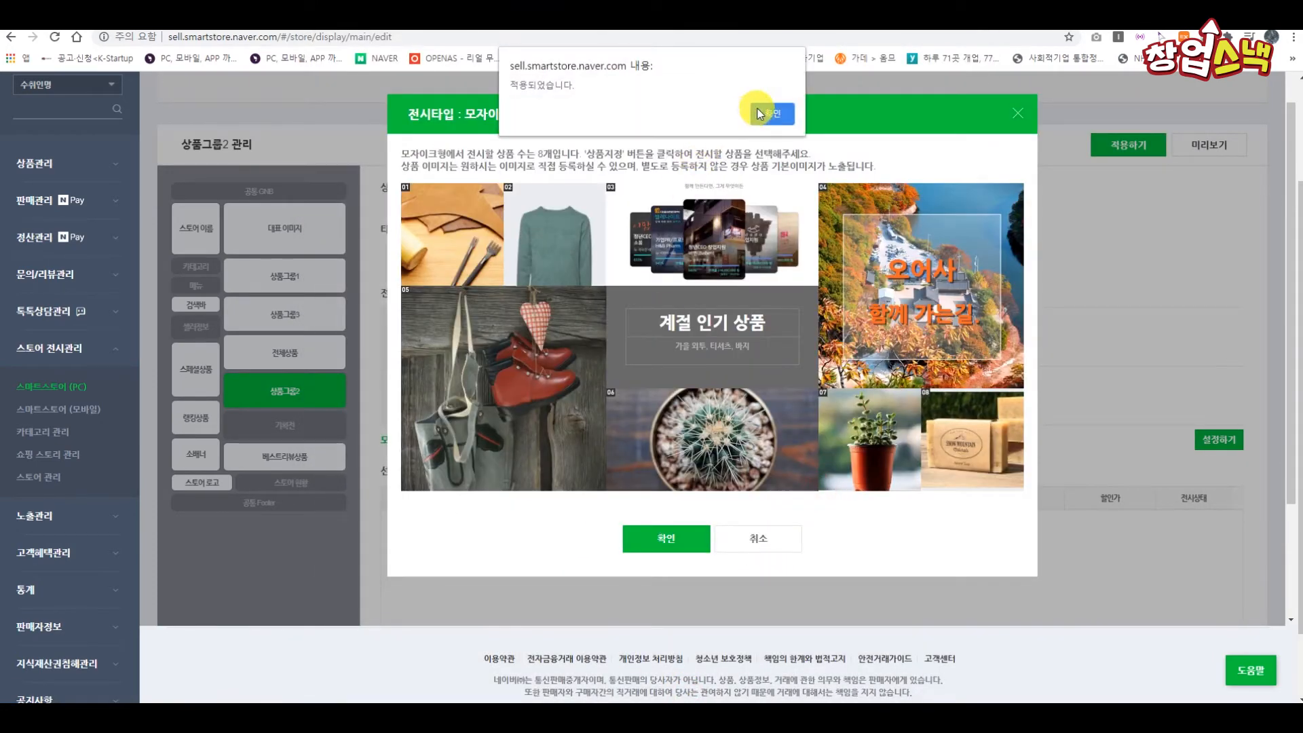
pyautogui.click(764, 113)
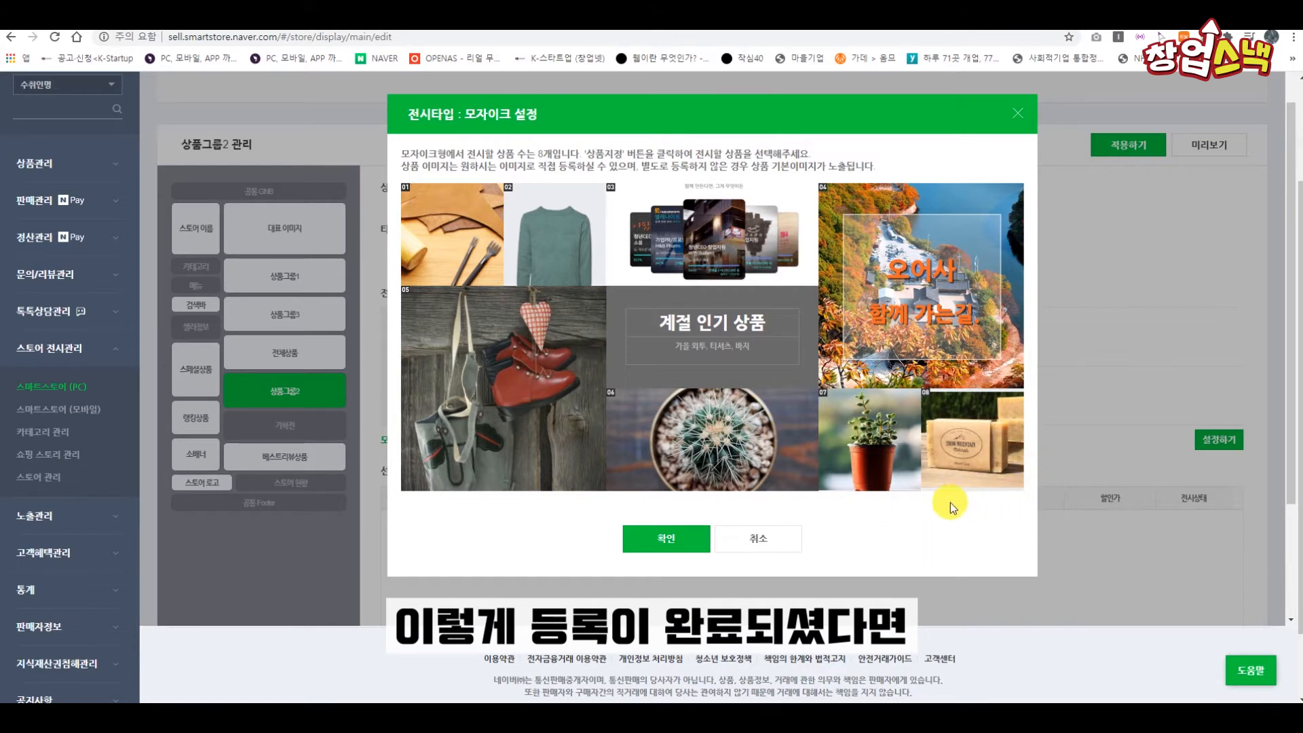
# Step: Change slot 08's product to 공기청정 식물 전국 당일배송, 판촉, 답례 and apply it
pyautogui.moveTo(519, 483)
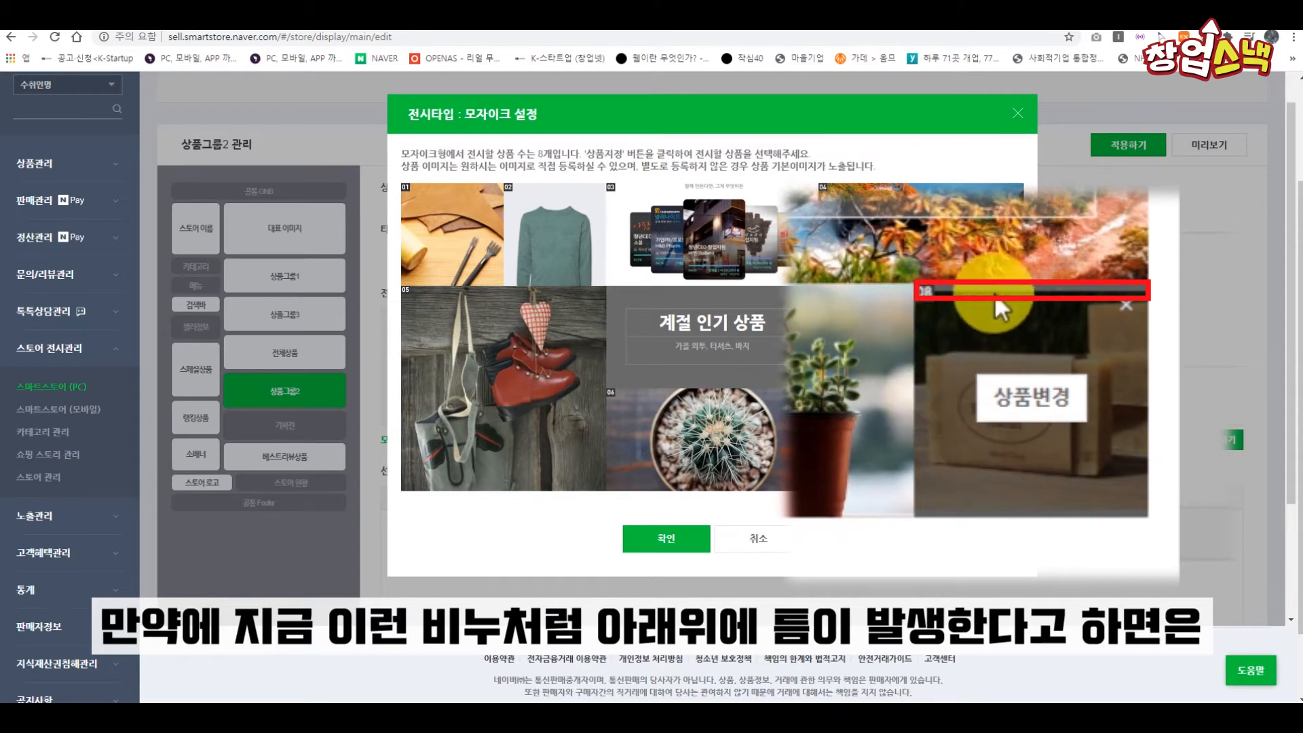
pyautogui.click(970, 437)
pyautogui.click(831, 200)
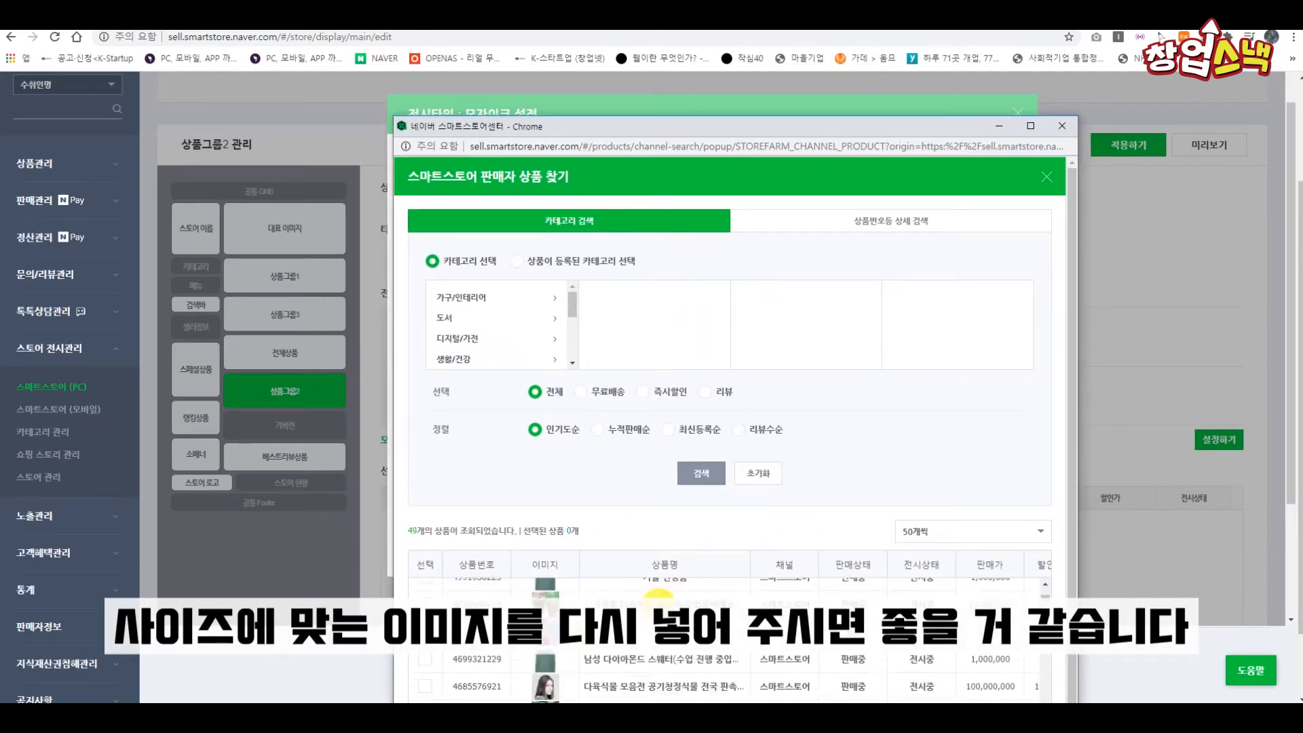
pyautogui.scroll(-3, 656, 599)
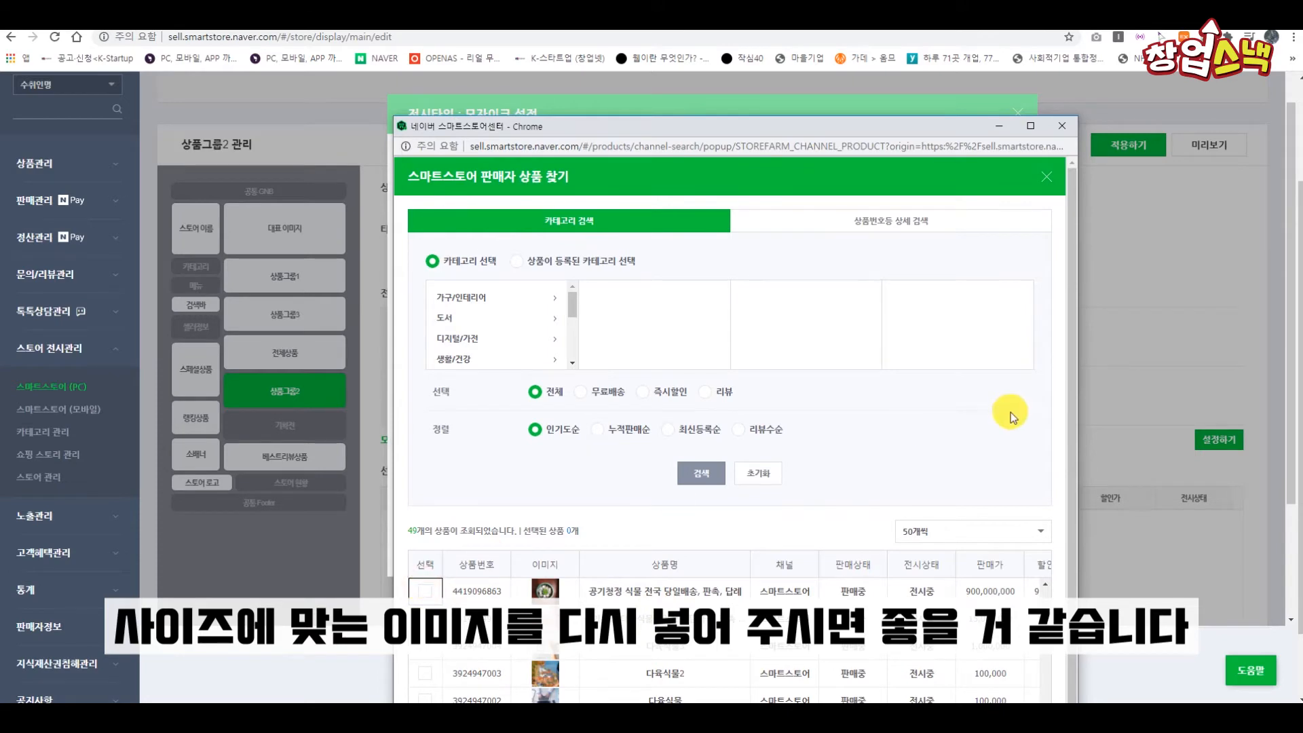
pyautogui.scroll(-1, 807, 443)
pyautogui.click(426, 570)
pyautogui.moveTo(655, 127); pyautogui.dragTo(633, 26)
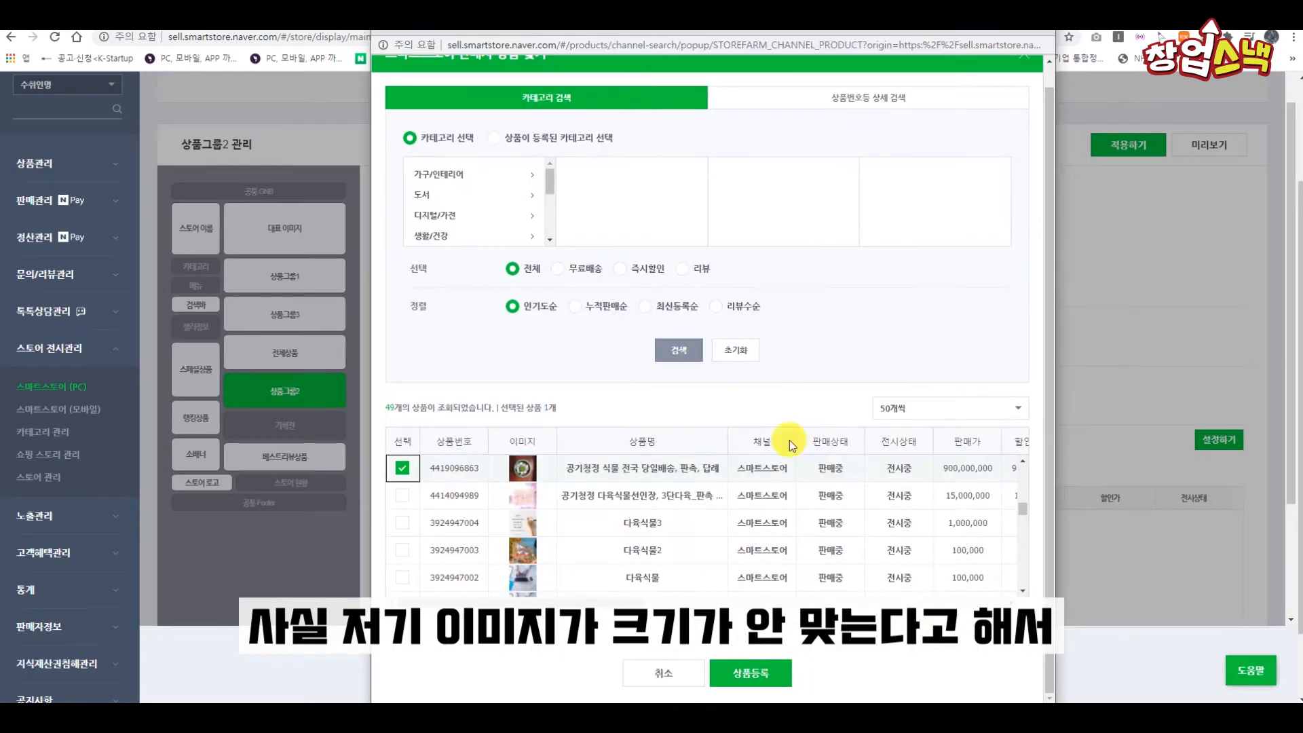
pyautogui.click(745, 669)
pyautogui.click(811, 479)
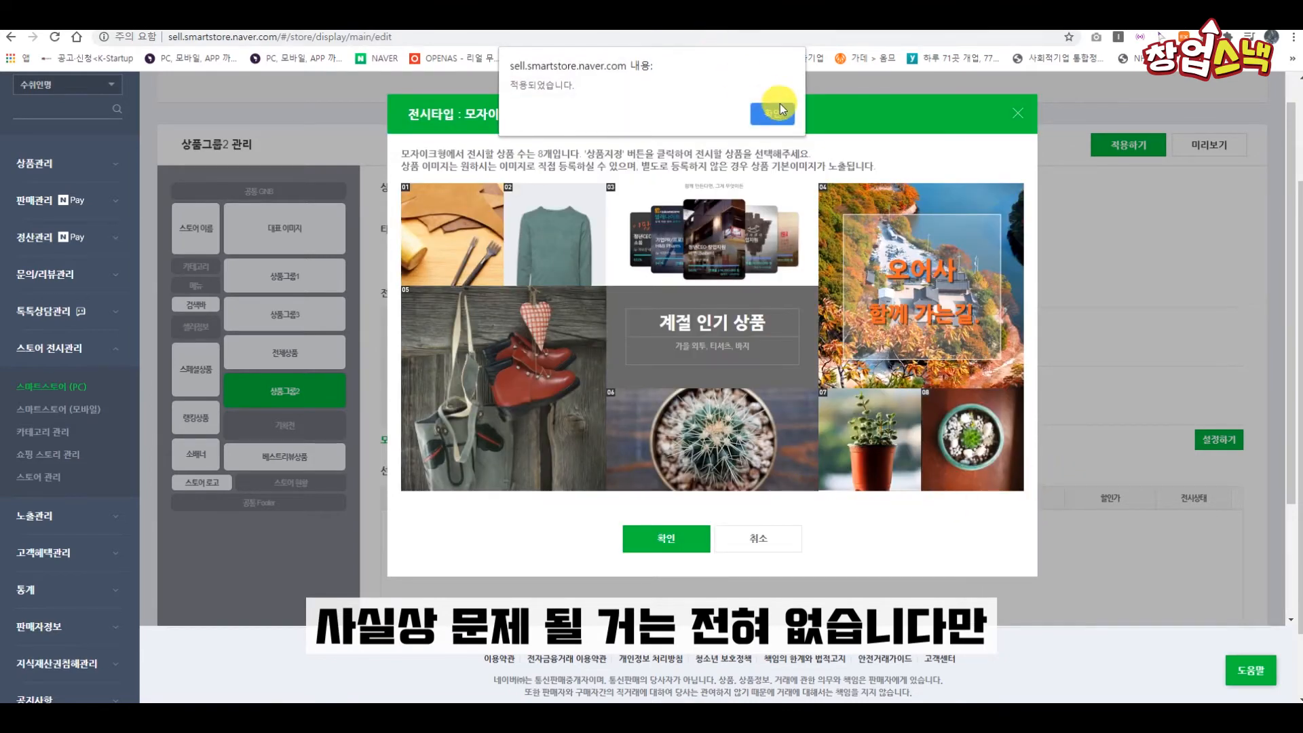
pyautogui.click(773, 102)
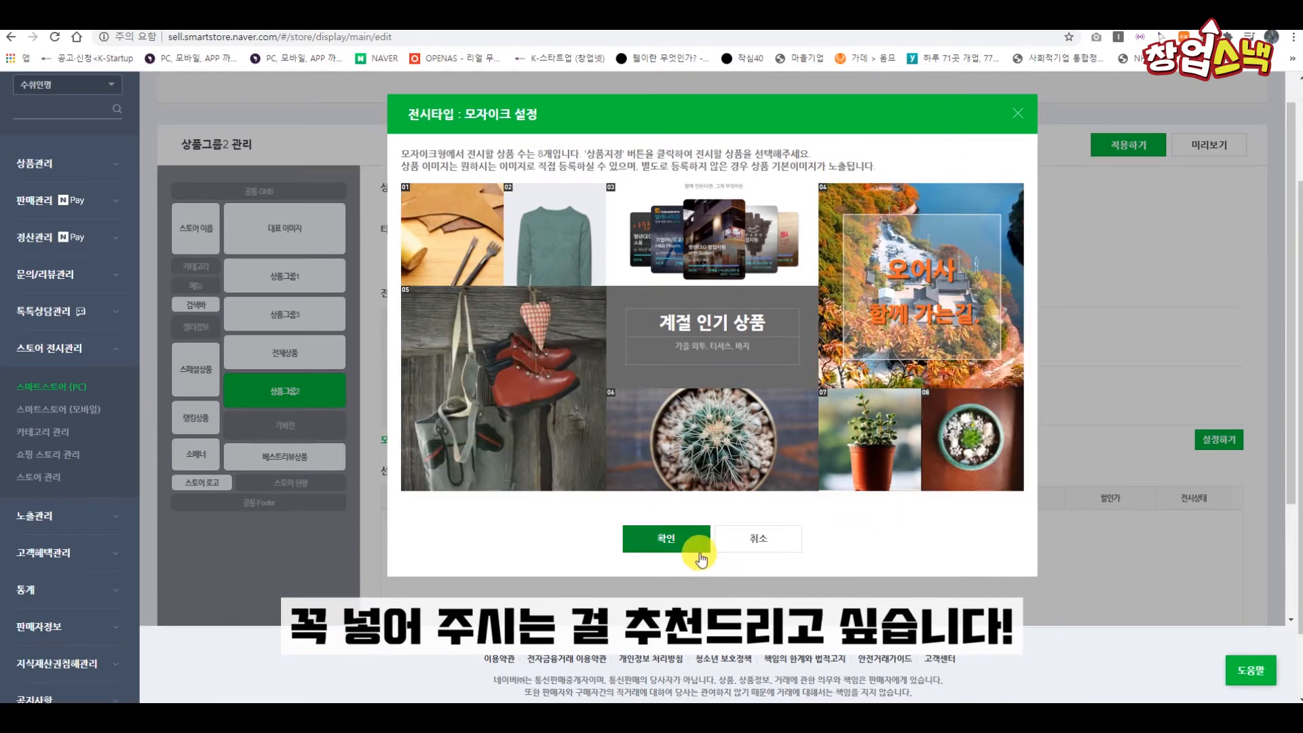
# Step: Confirm the mosaic settings for 상품그룹2 and review its list of selected products
pyautogui.click(667, 541)
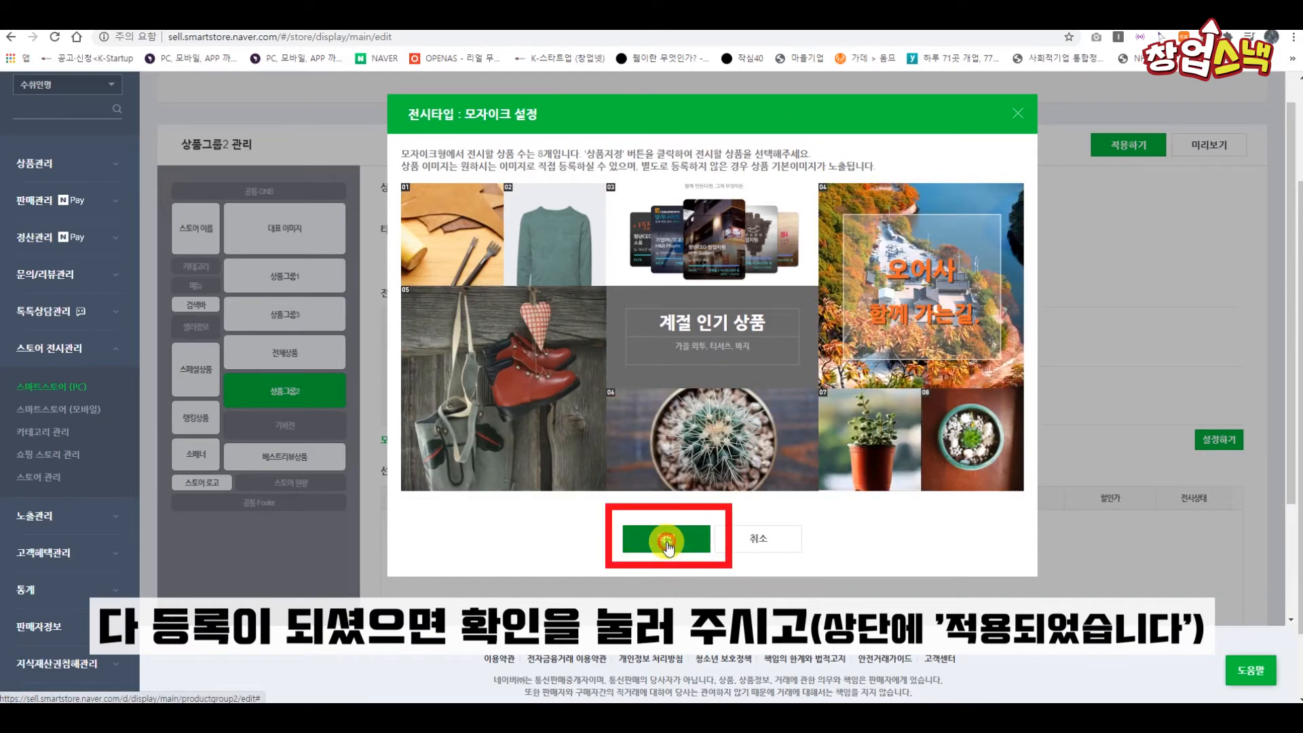
pyautogui.click(762, 110)
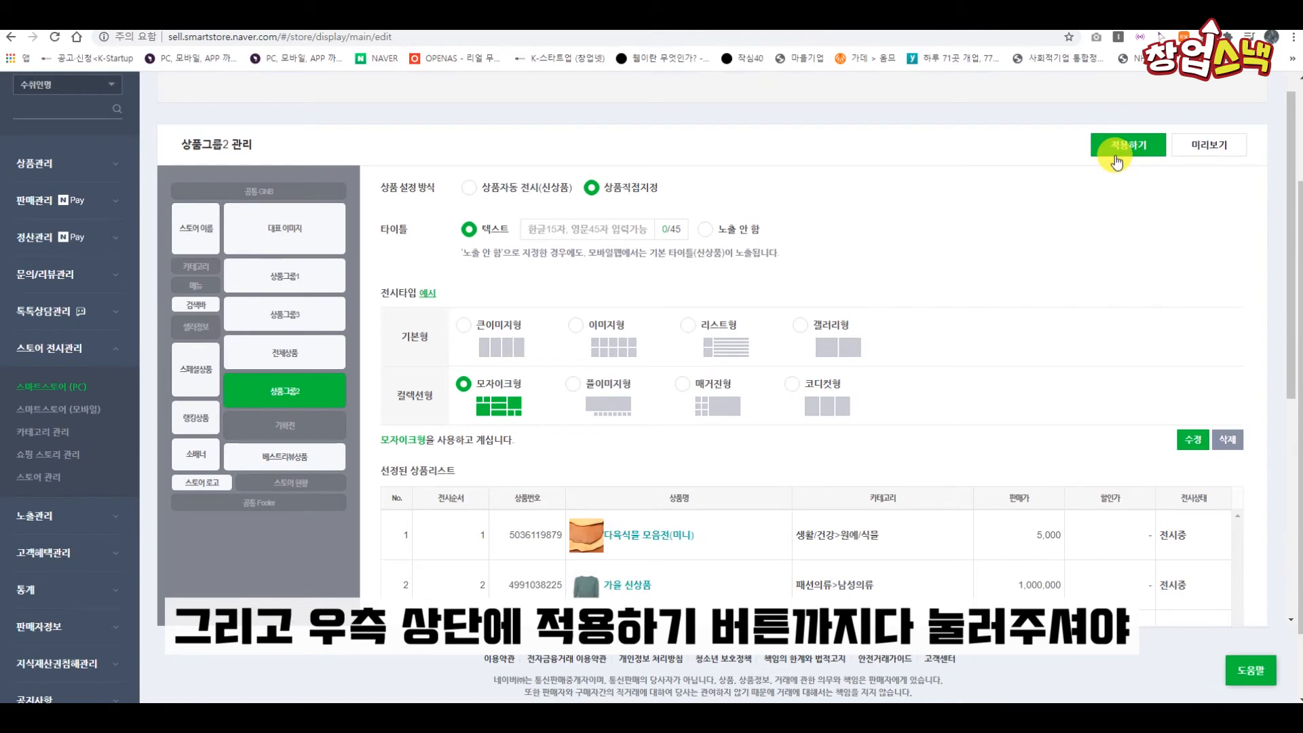
pyautogui.scroll(-6, 1107, 166)
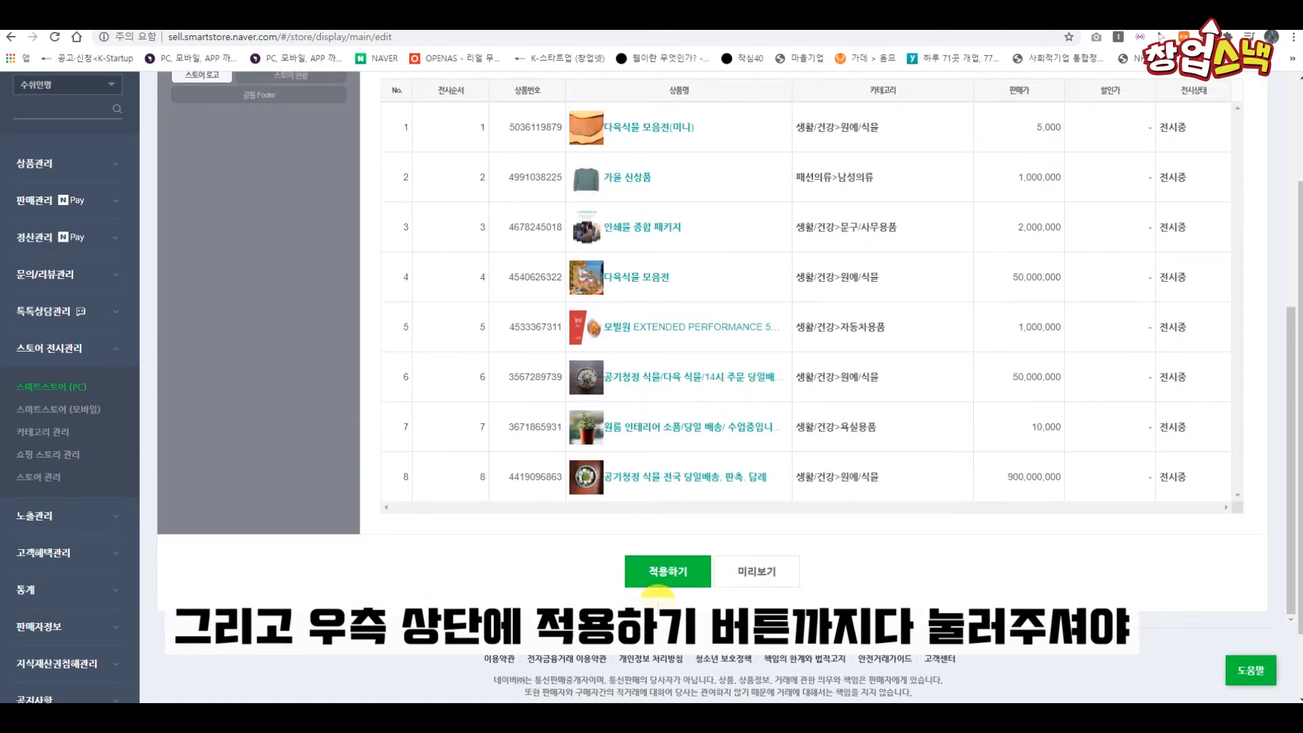
pyautogui.scroll(6, 989, 512)
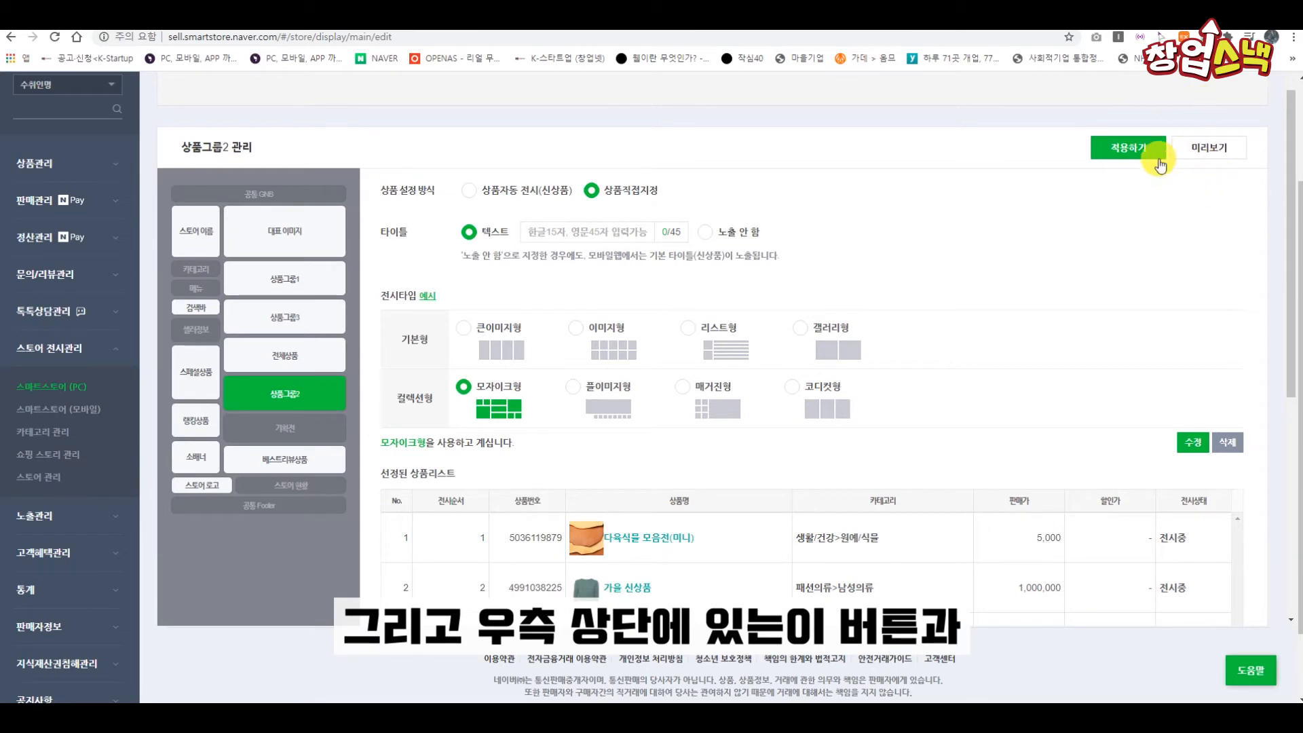
pyautogui.scroll(-6, 1113, 366)
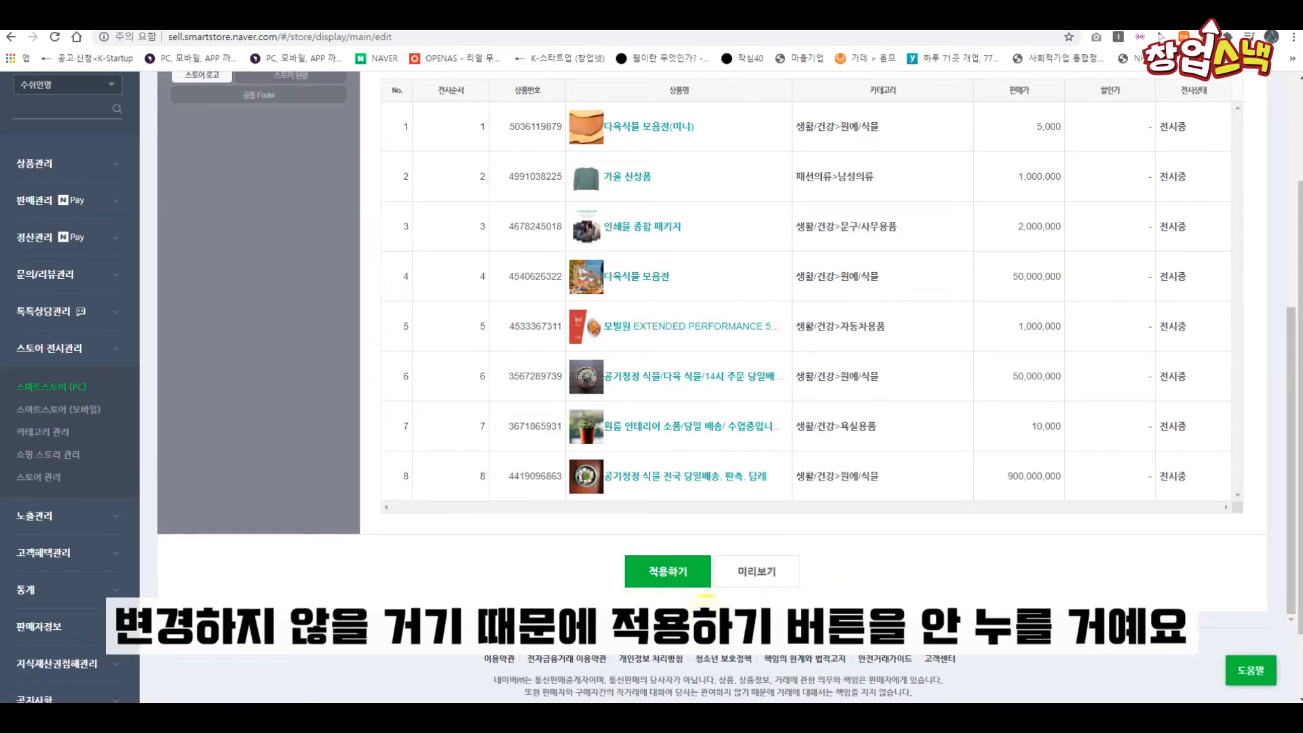
# Step: Enter 가을계절 신상품 as the text title of 상품그룹2, which the preview requires
pyautogui.click(757, 571)
pyautogui.click(770, 114)
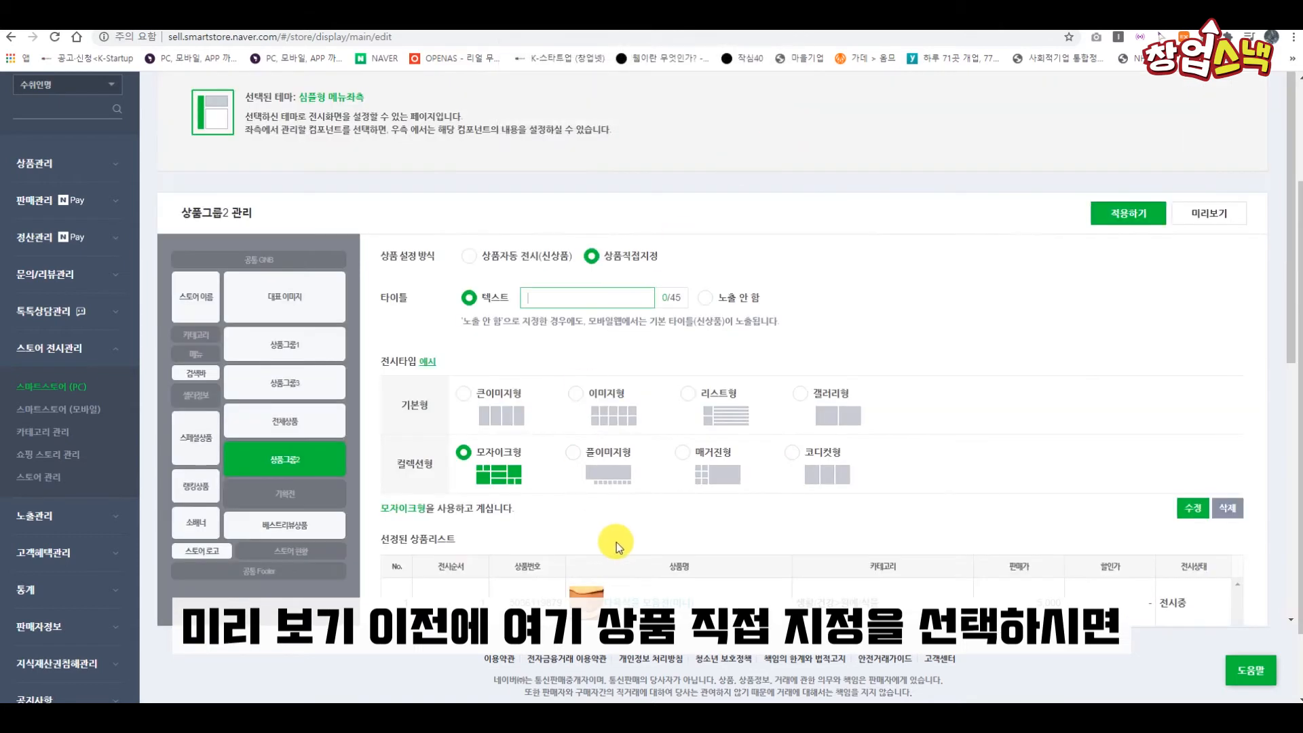
pyautogui.moveTo(390, 299); pyautogui.dragTo(536, 303)
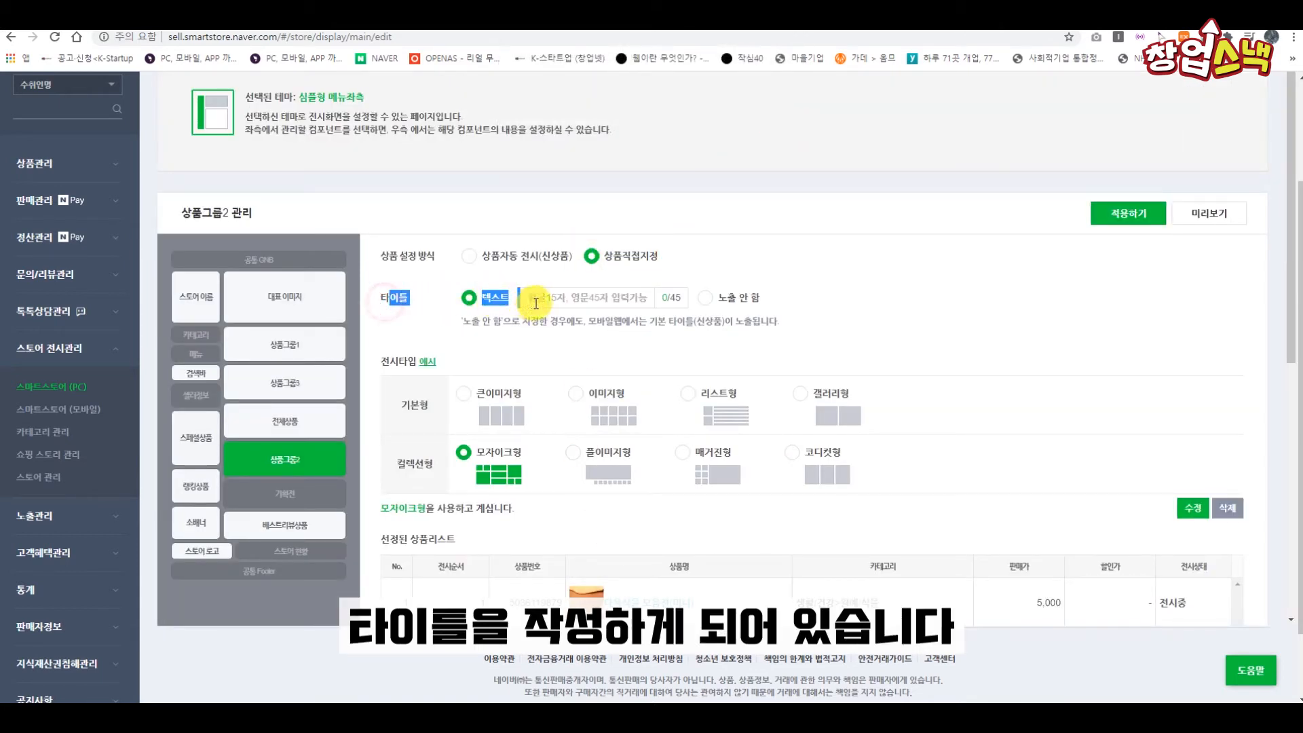
pyautogui.click(558, 304)
pyautogui.write('가을계절 신상품')
# Step: Preview the store page and compare the 가을계절 신상품 mosaic with the 떨이상품 mosaic, checking for gaps between images
pyautogui.scroll(-7, 543, 397)
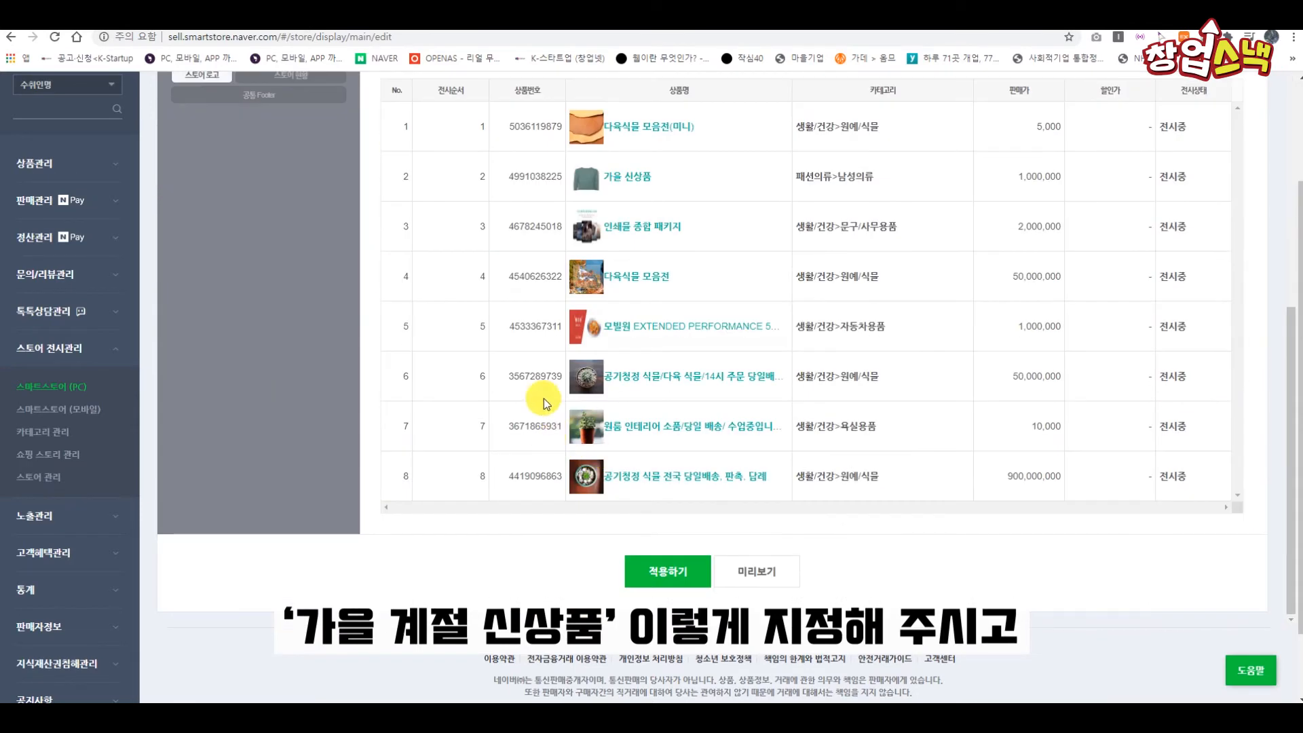
pyautogui.click(757, 584)
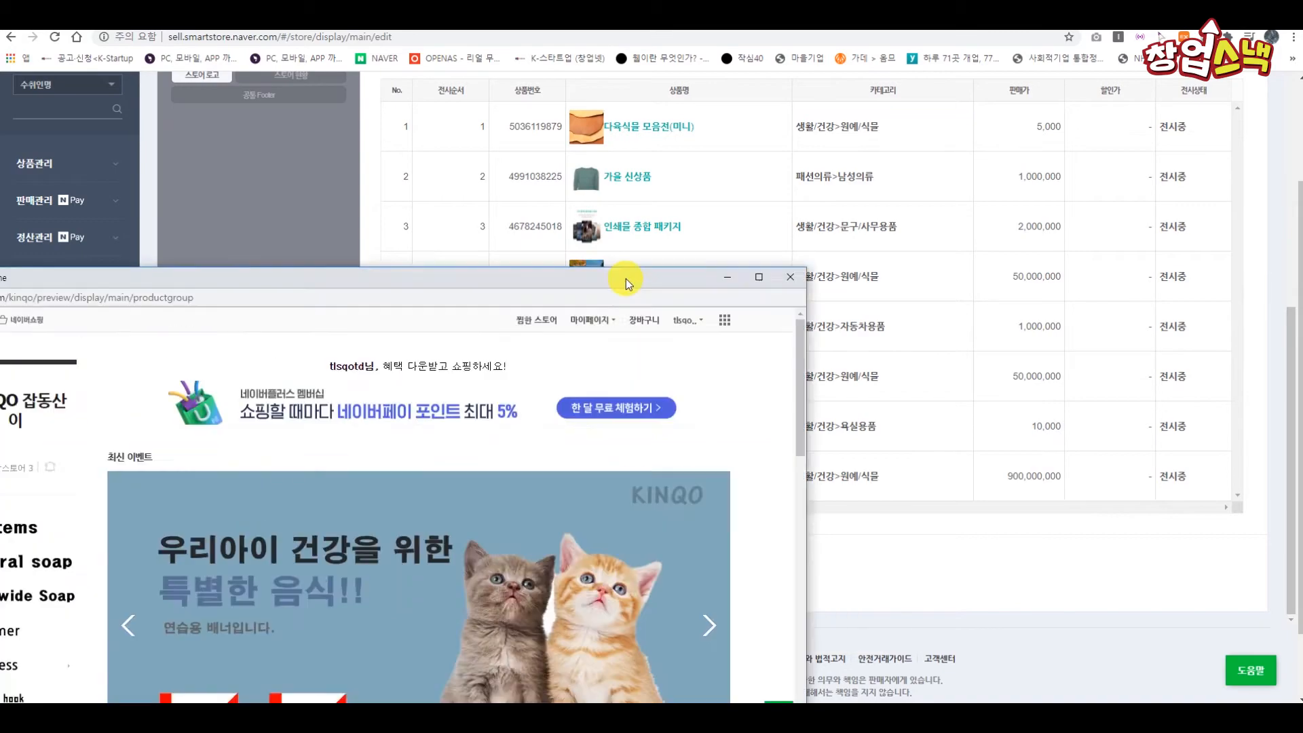
pyautogui.moveTo(979, 96); pyautogui.dragTo(976, 87)
pyautogui.scroll(-15, 897, 280)
pyautogui.scroll(8, 874, 418)
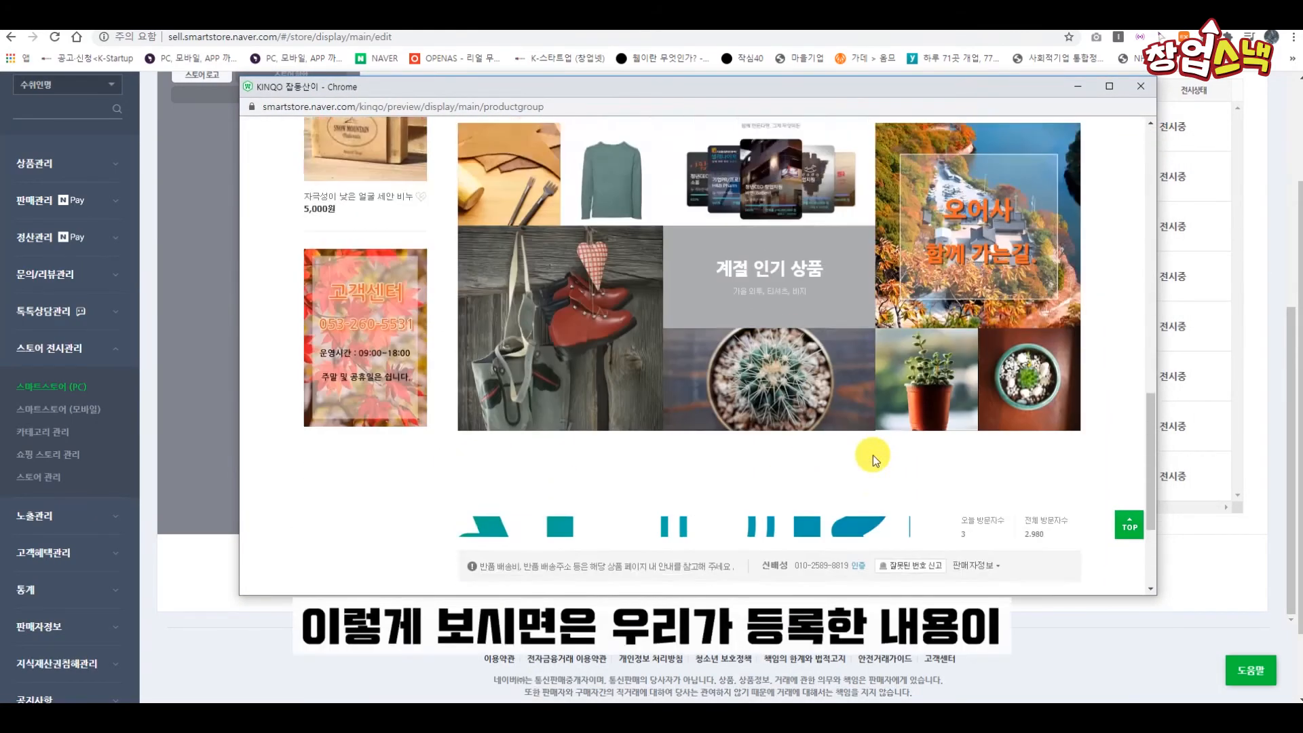
pyautogui.scroll(-3, 834, 468)
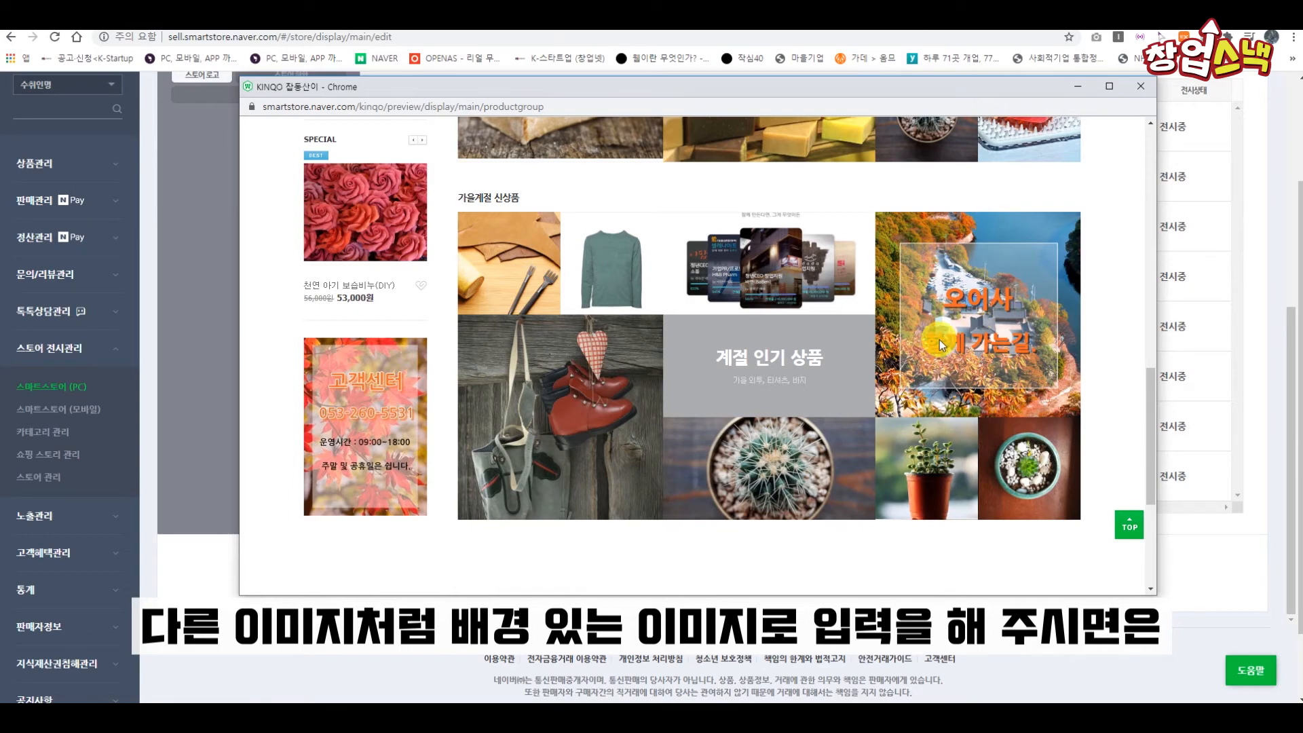
pyautogui.scroll(8, 811, 480)
pyautogui.scroll(-3, 801, 474)
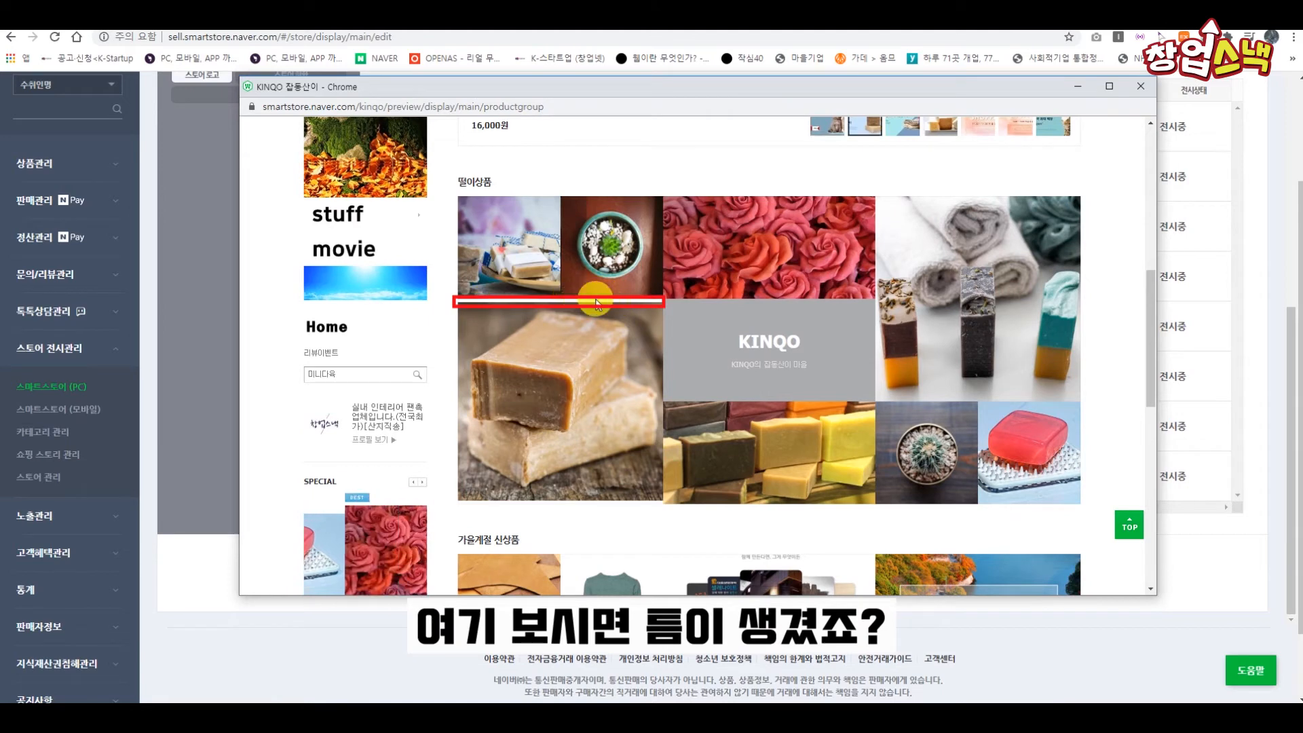
pyautogui.scroll(-2, 607, 342)
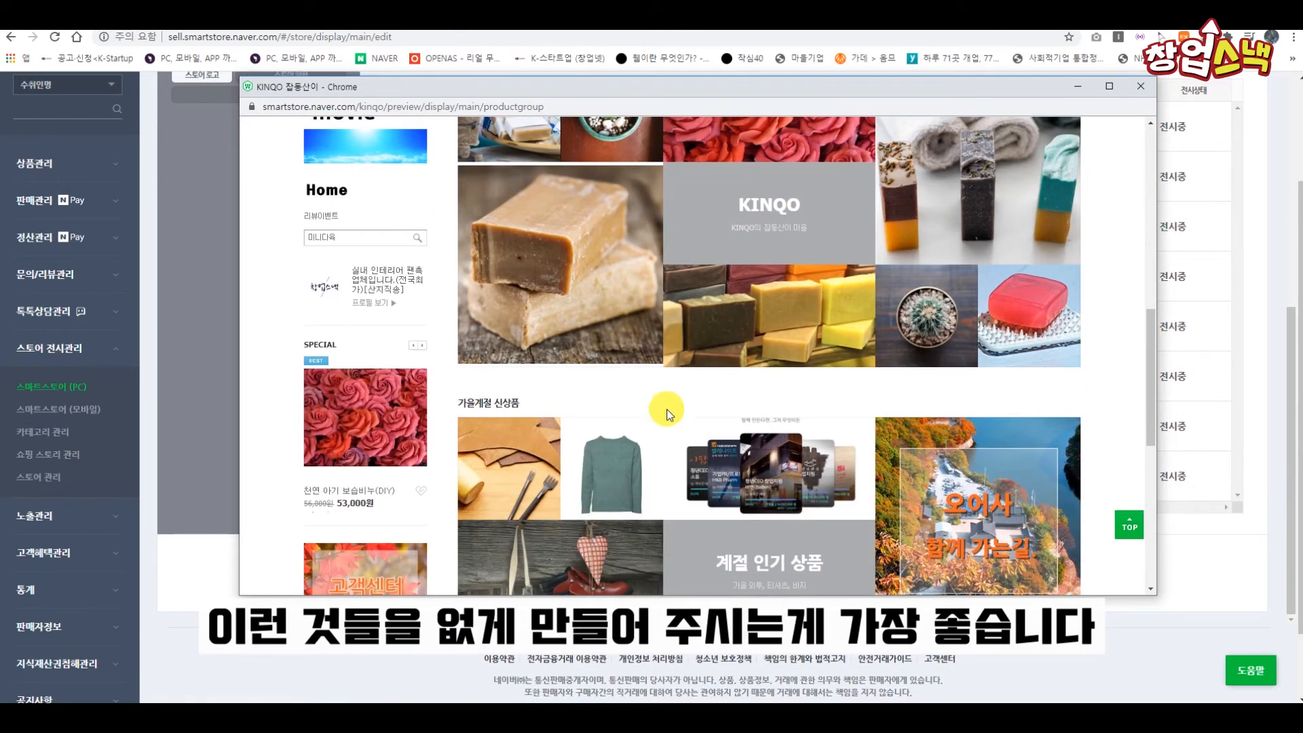
pyautogui.scroll(-3, 633, 374)
pyautogui.click(1141, 87)
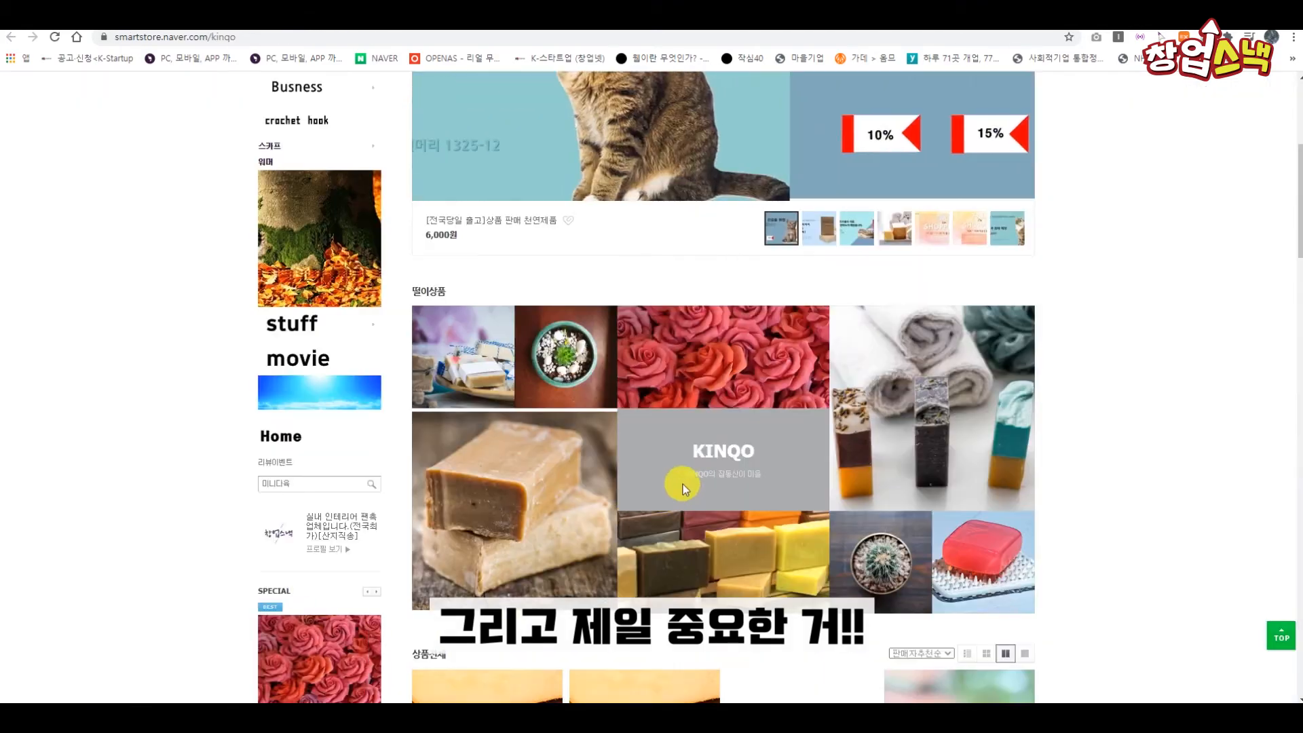
# Step: Examine how the 상품전체 section displays its products on the live storefront, and return to the store editor
pyautogui.scroll(-10, 682, 483)
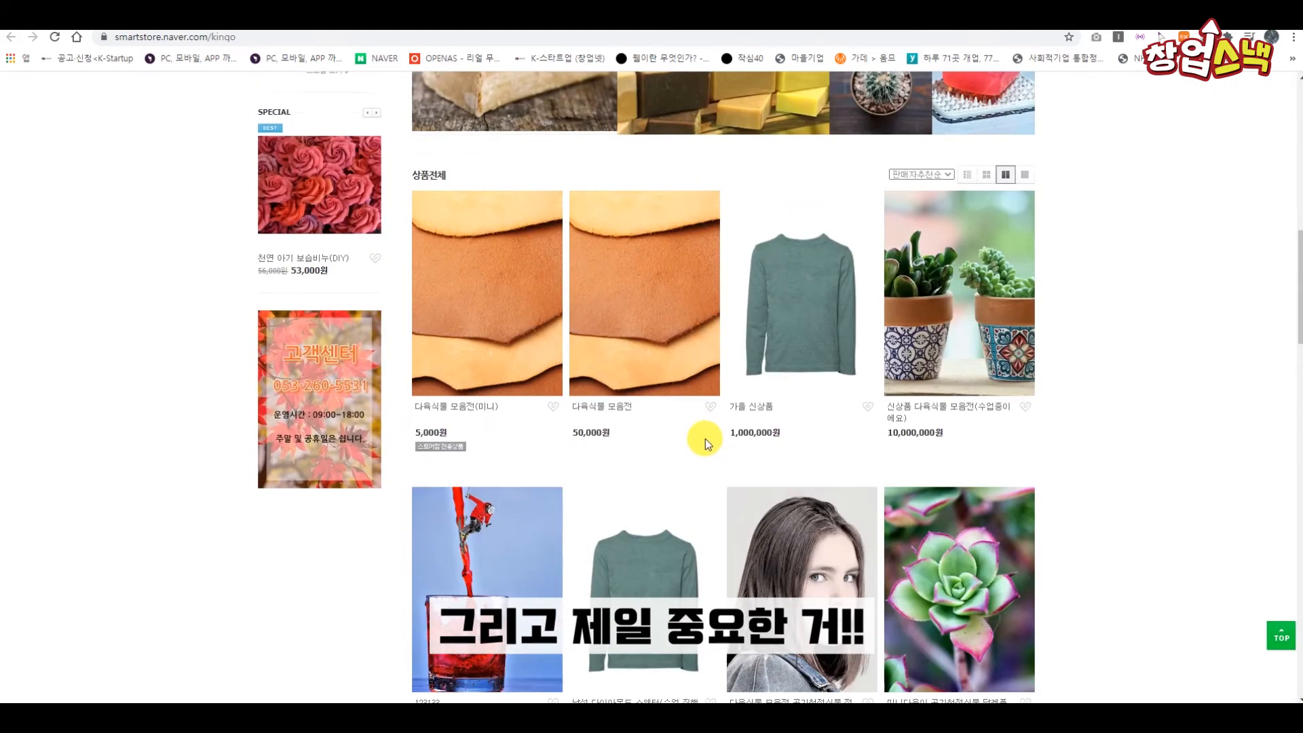
pyautogui.scroll(-2, 697, 477)
pyautogui.scroll(10, 336, 360)
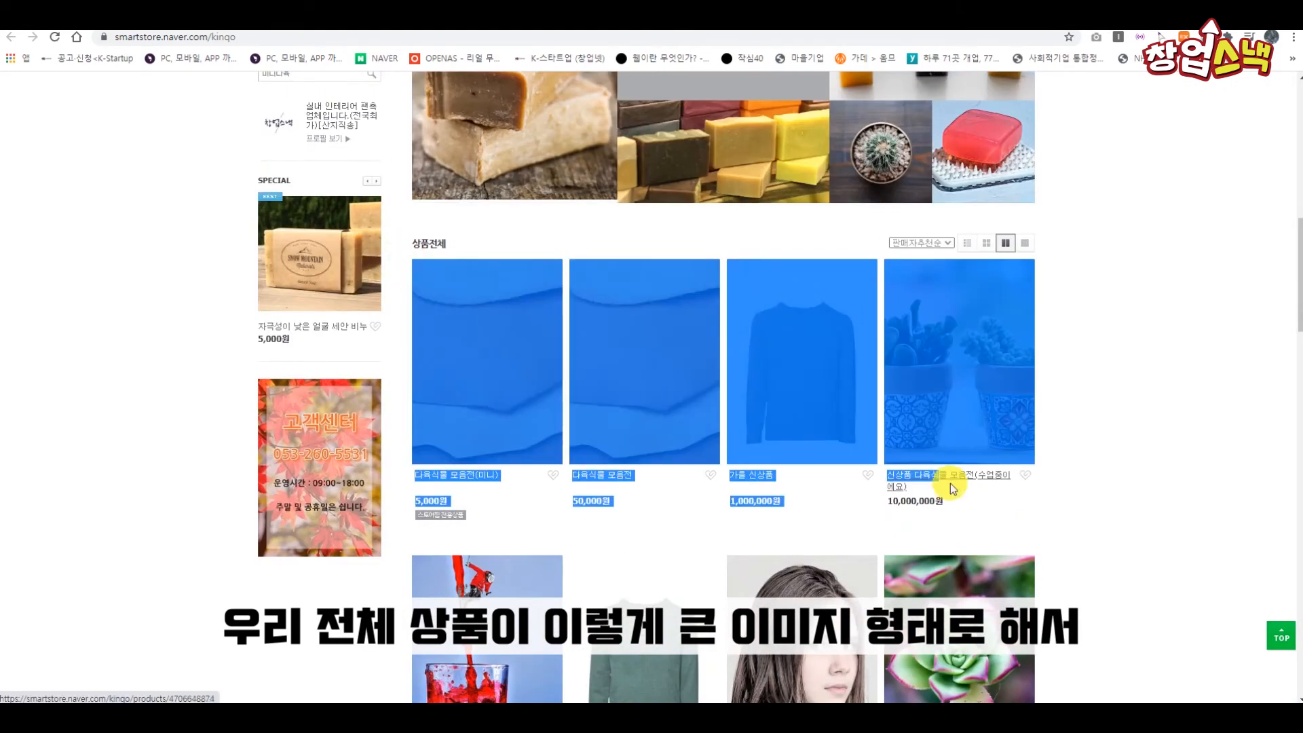
pyautogui.moveTo(950, 483); pyautogui.dragTo(1094, 609)
pyautogui.click(1095, 609)
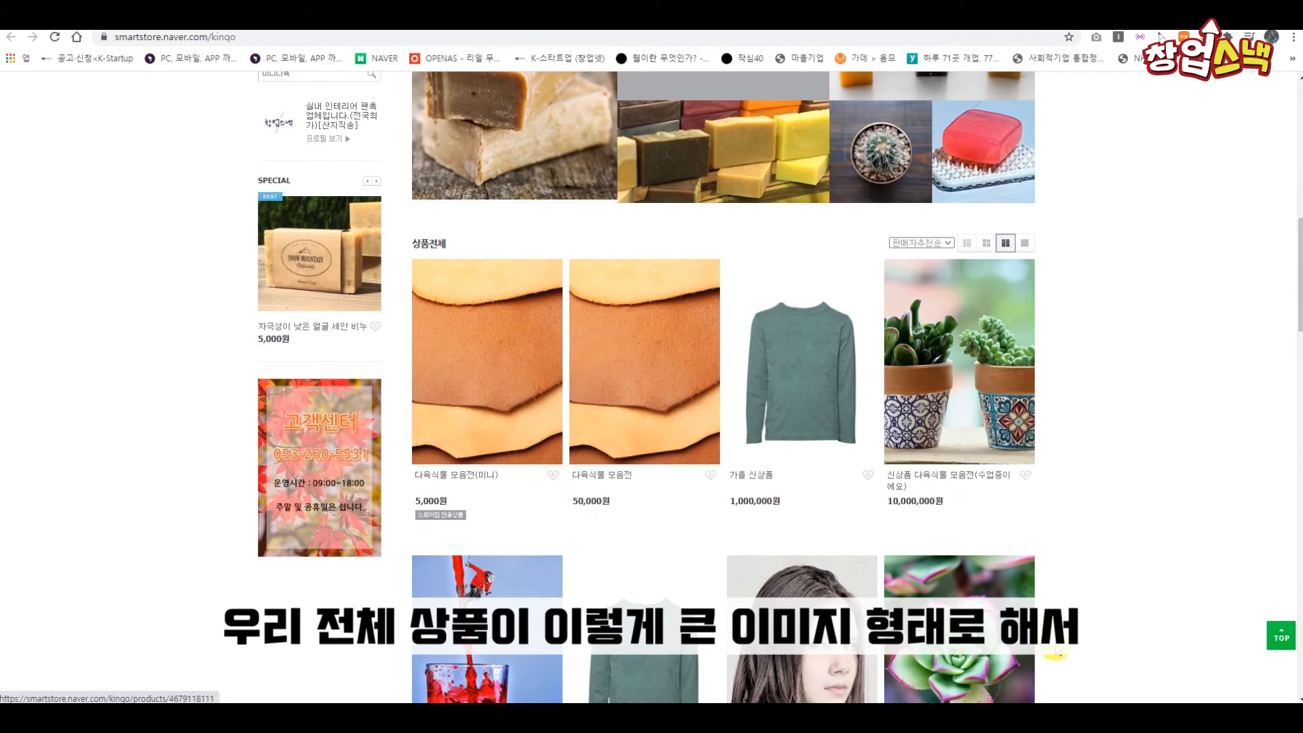
pyautogui.moveTo(402, 231); pyautogui.dragTo(991, 520)
pyautogui.click(1045, 549)
pyautogui.click(1141, 528)
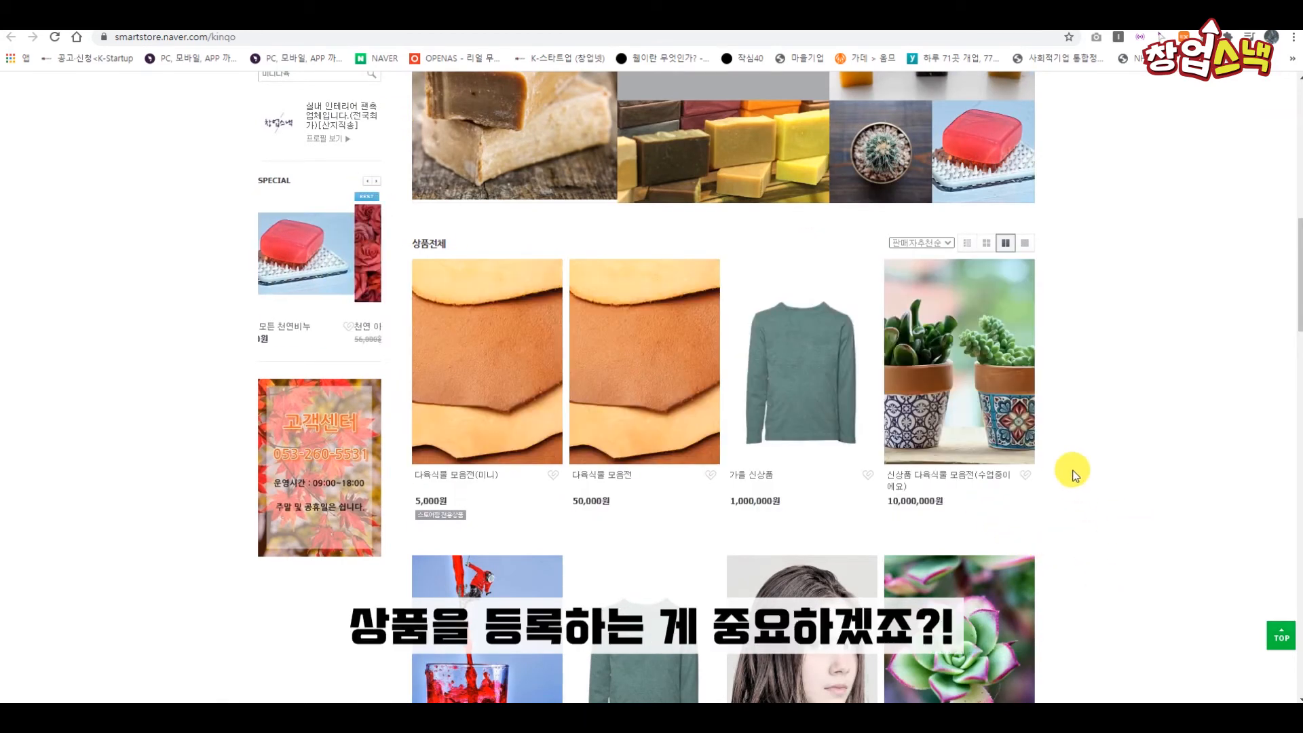
pyautogui.hotkey('ctrl', 'w')
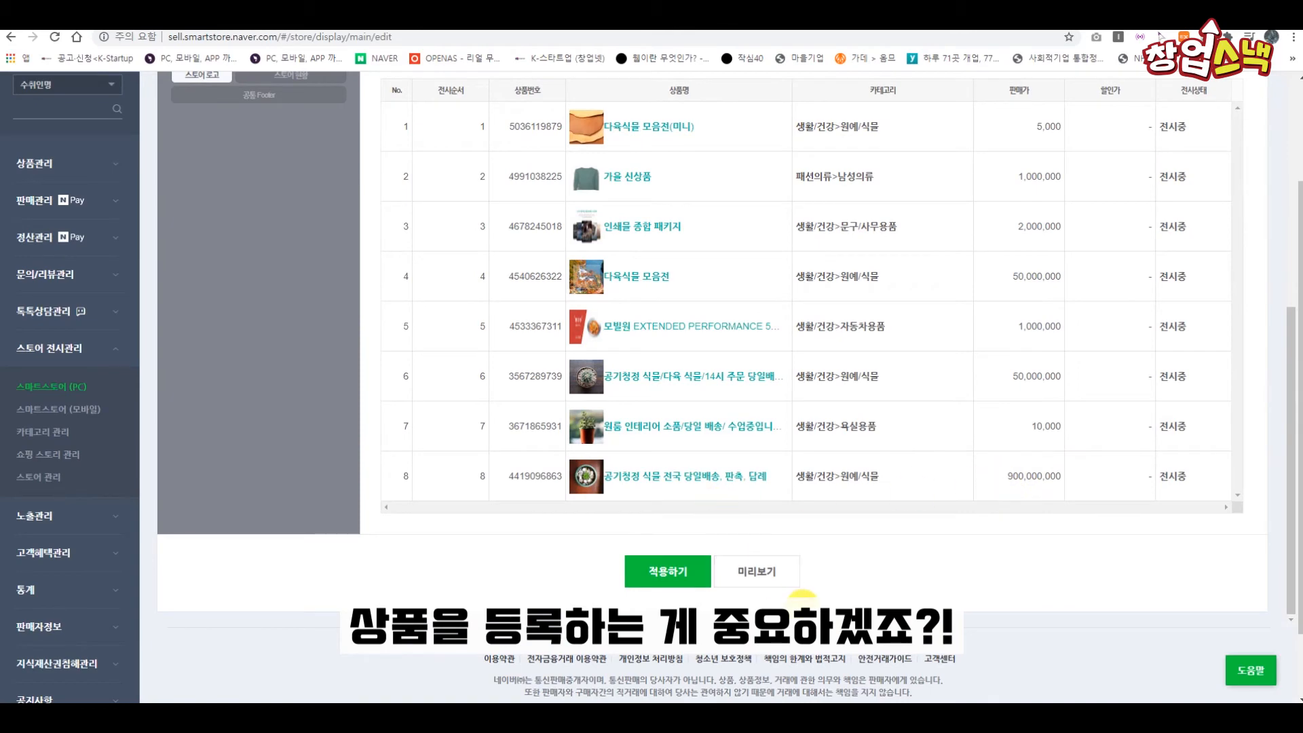
# Step: Open the 전체상품 component's settings, leaving the 상품그룹2 changes unsaved
pyautogui.scroll(5, 274, 493)
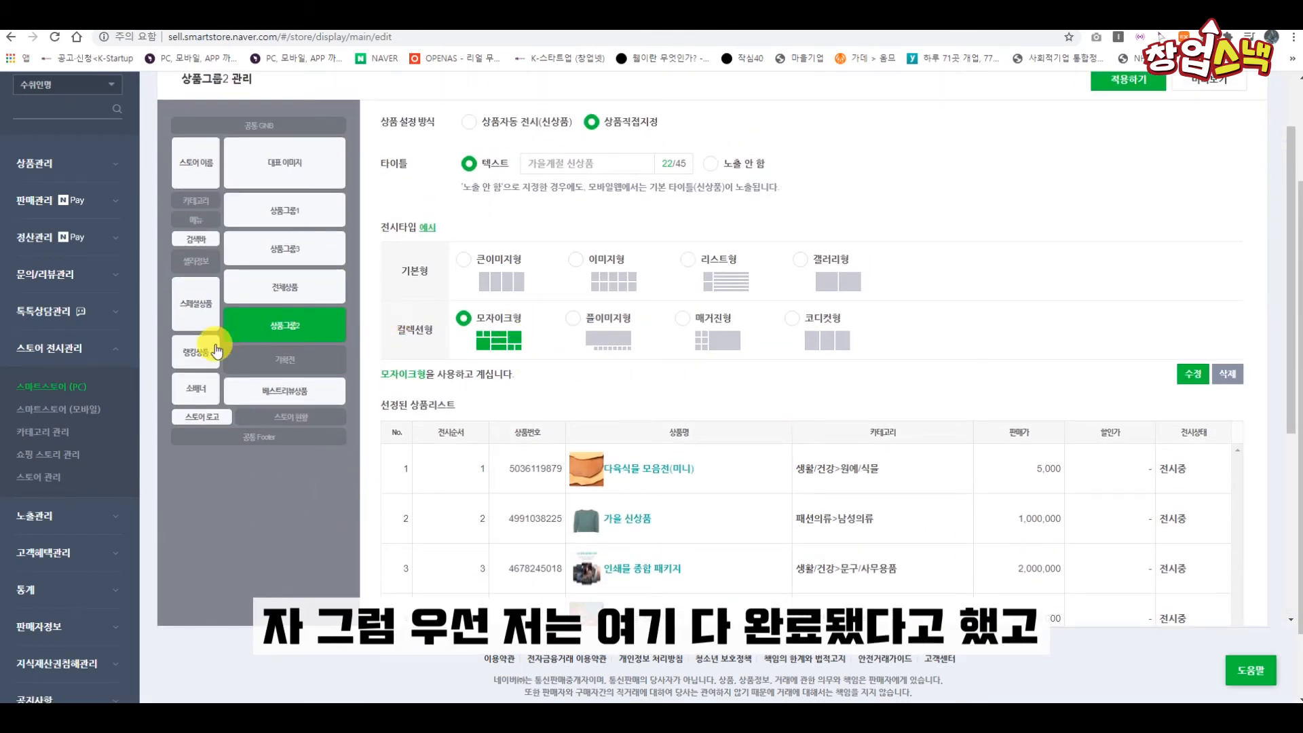
pyautogui.click(271, 288)
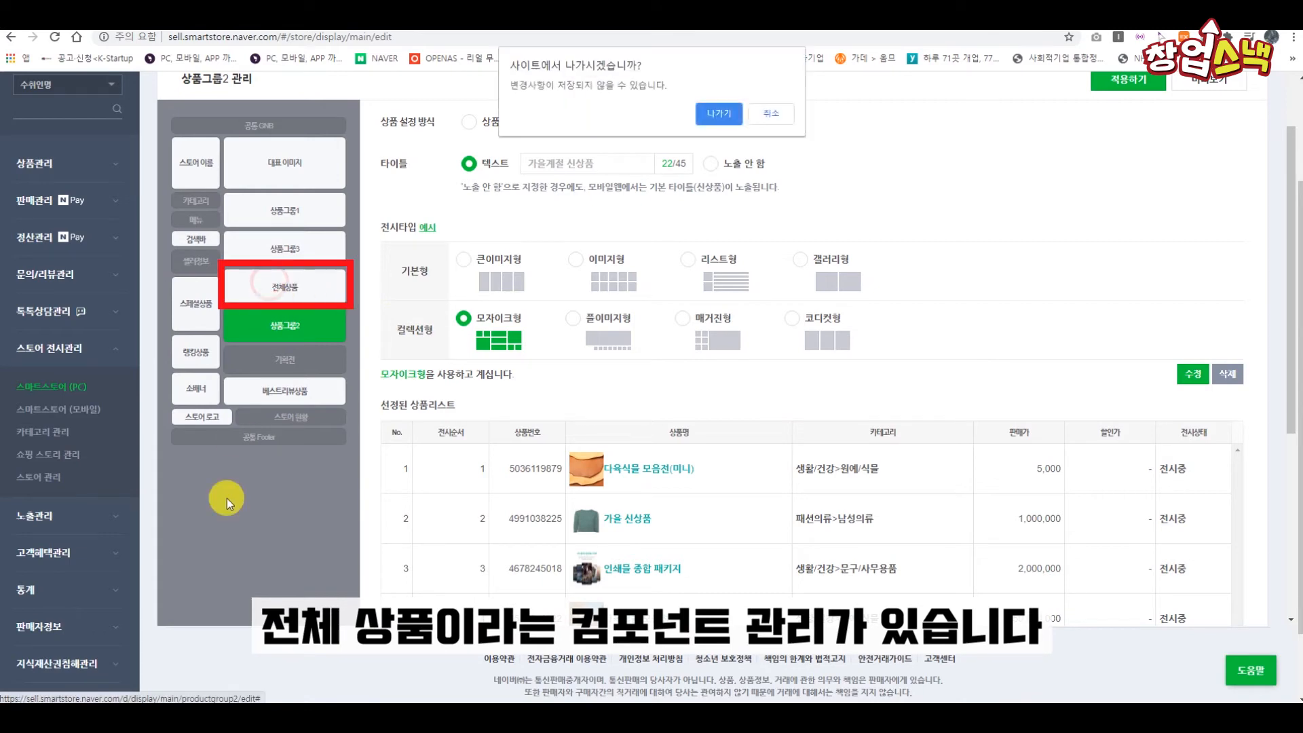
pyautogui.click(730, 111)
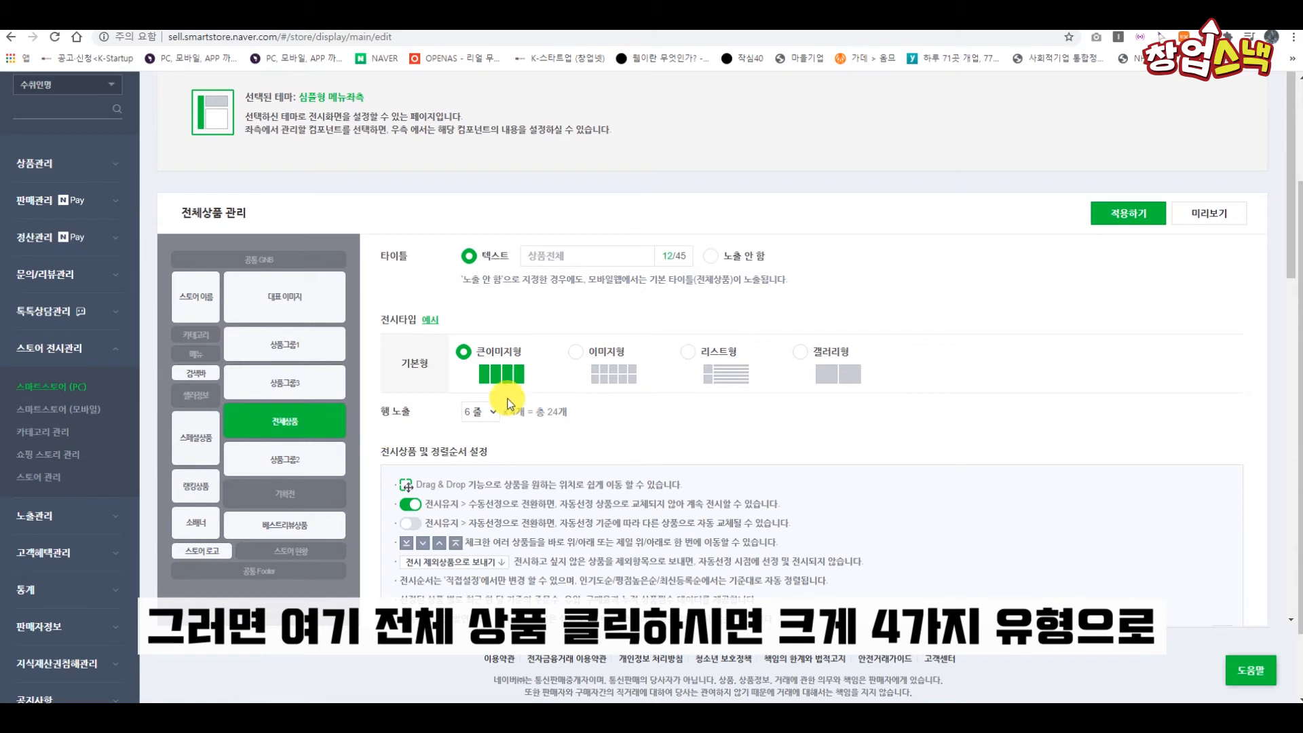
# Step: Try the 이미지형, 리스트형 and 갤러리형 display types for 전체상품, ending on 큰이미지형 with 6 줄
pyautogui.click(597, 350)
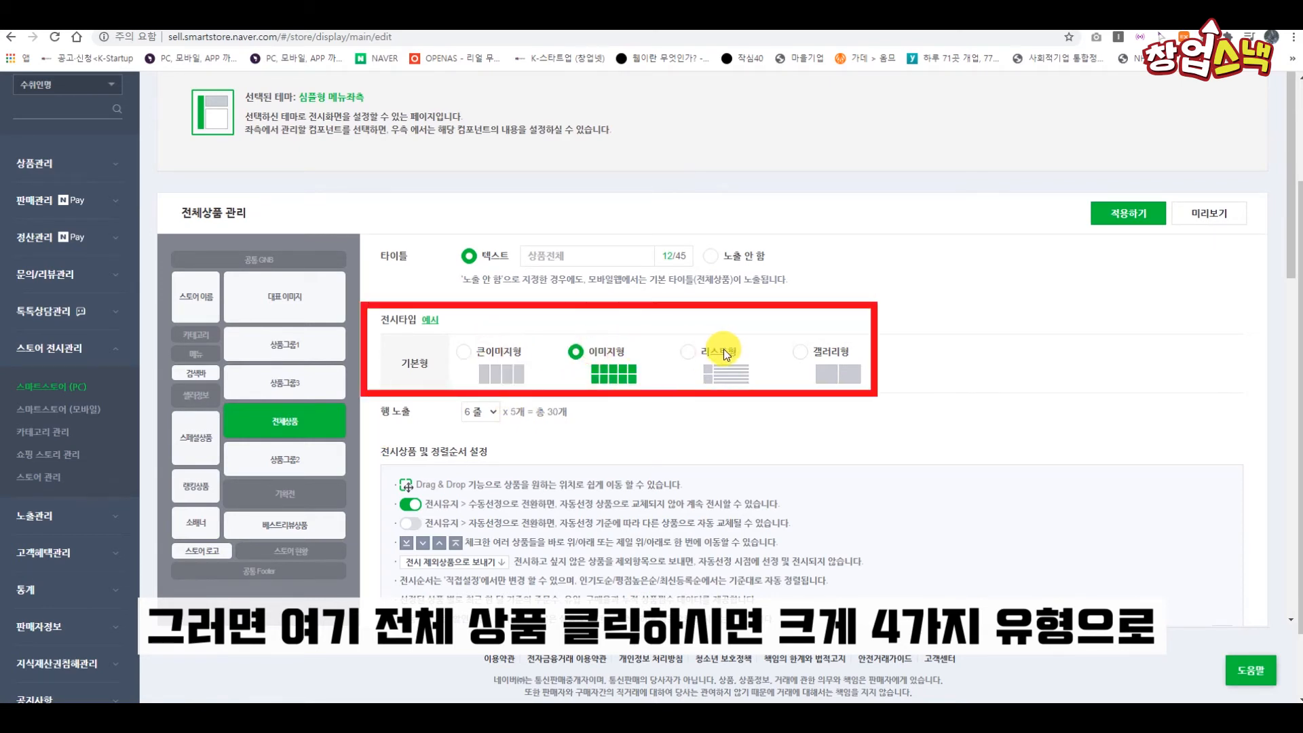
pyautogui.click(723, 348)
pyautogui.click(818, 355)
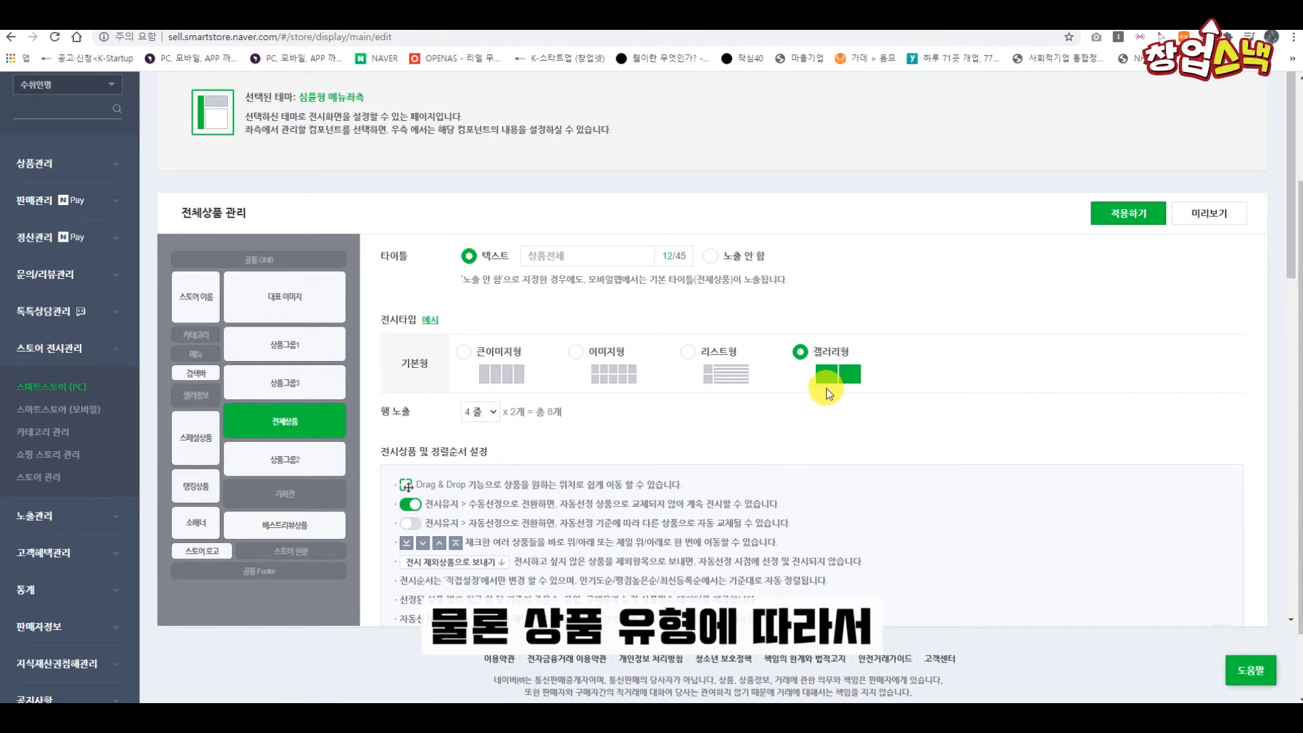
pyautogui.click(709, 370)
pyautogui.click(611, 372)
pyautogui.click(498, 374)
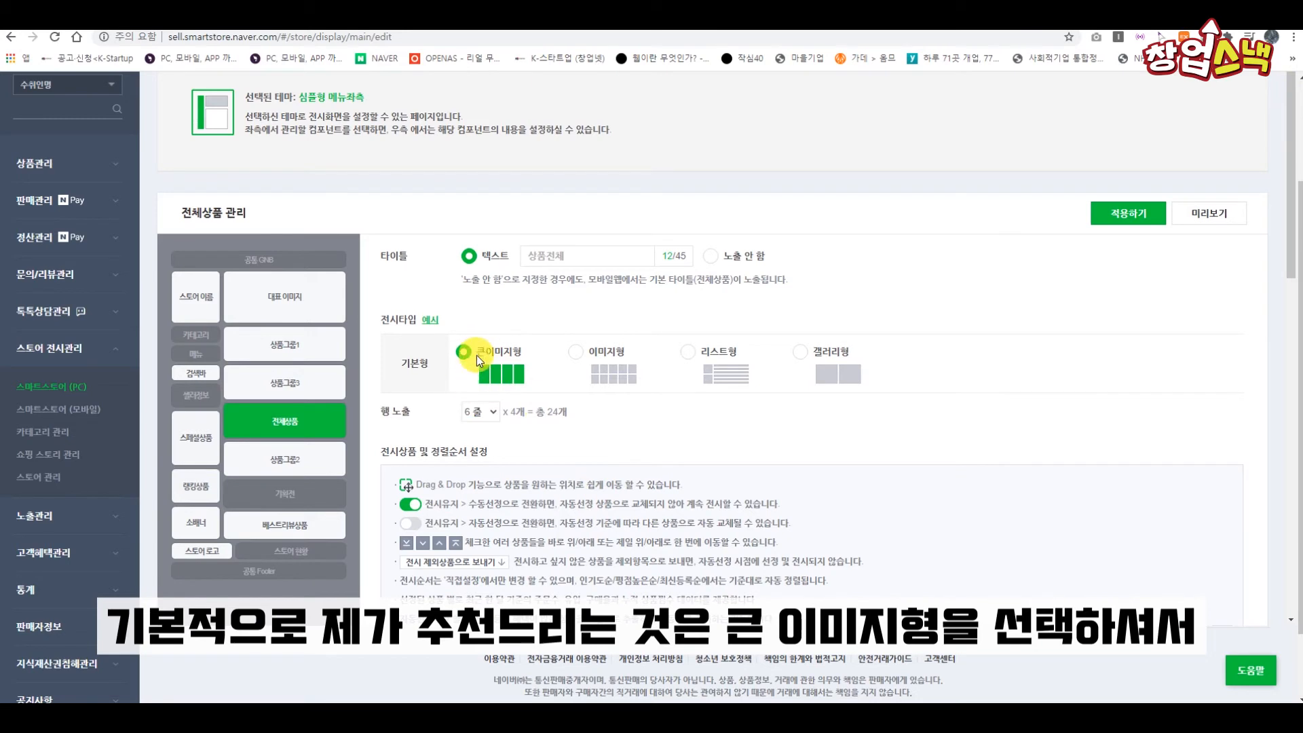
pyautogui.click(479, 412)
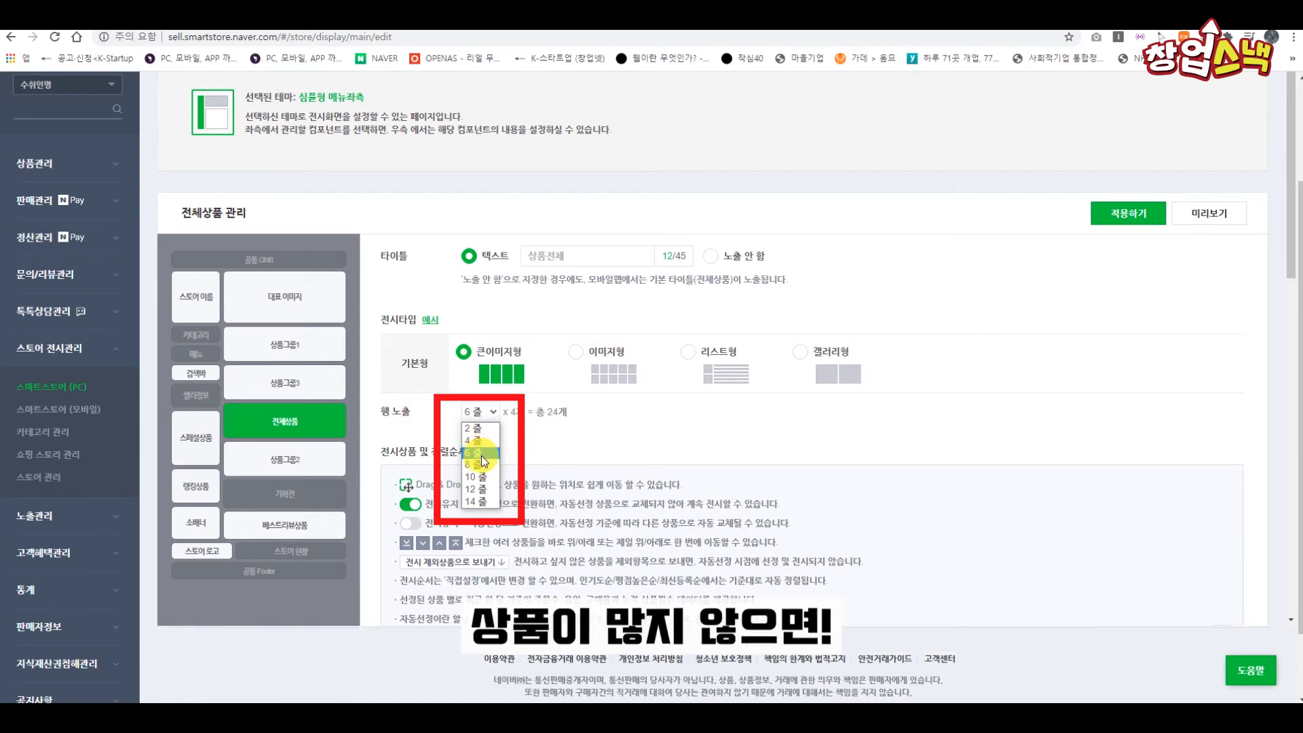
pyautogui.click(477, 451)
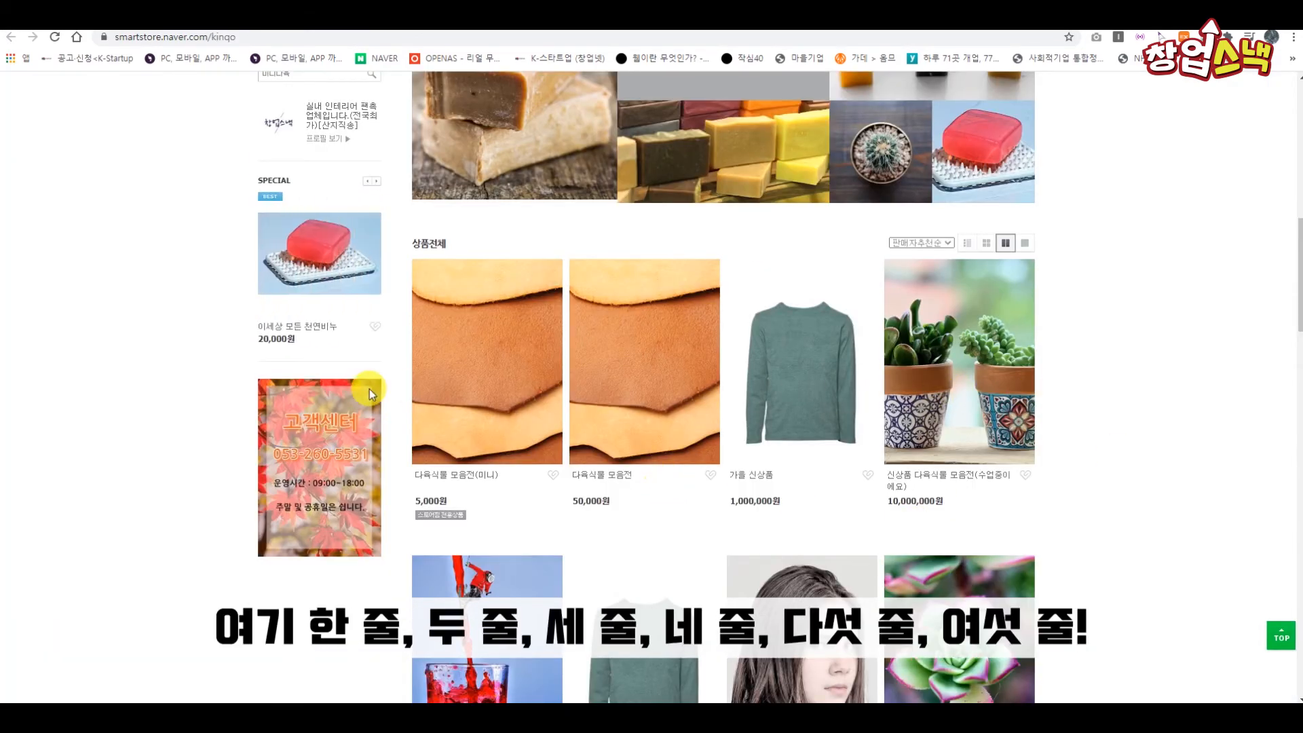
# Step: Look through the product rows of the 상품전체 section on the live storefront and return to the page top
pyautogui.scroll(-3, 513, 453)
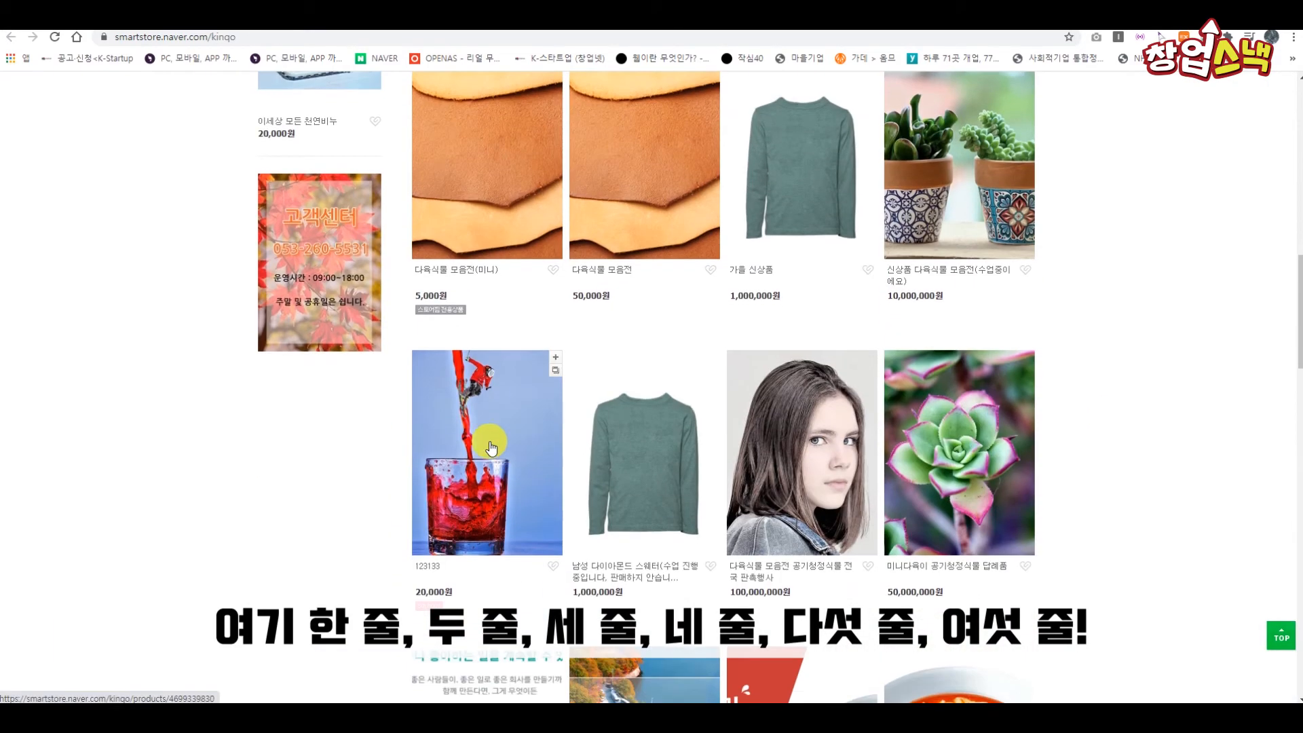
pyautogui.scroll(-8, 513, 452)
pyautogui.scroll(-8, 447, 500)
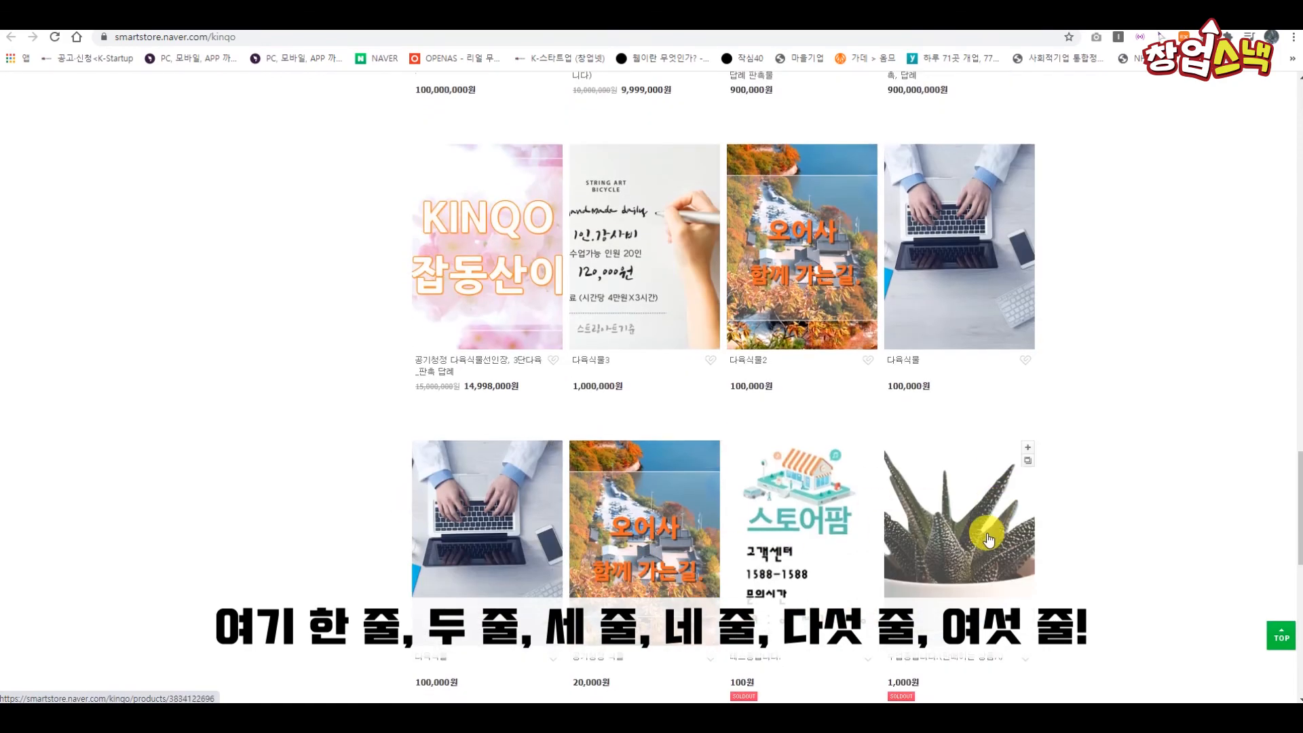
pyautogui.scroll(-8, 987, 539)
pyautogui.scroll(4, 1102, 601)
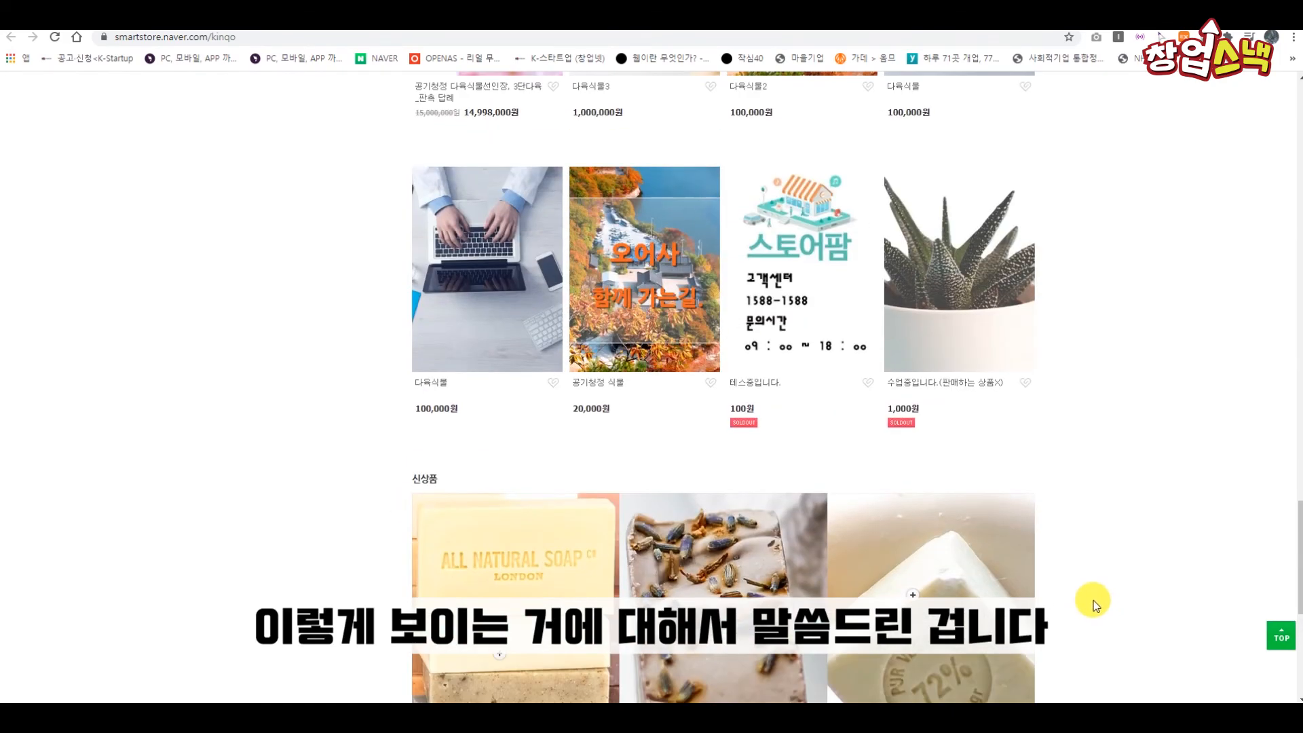
pyautogui.scroll(4, 1120, 627)
pyautogui.click(1280, 639)
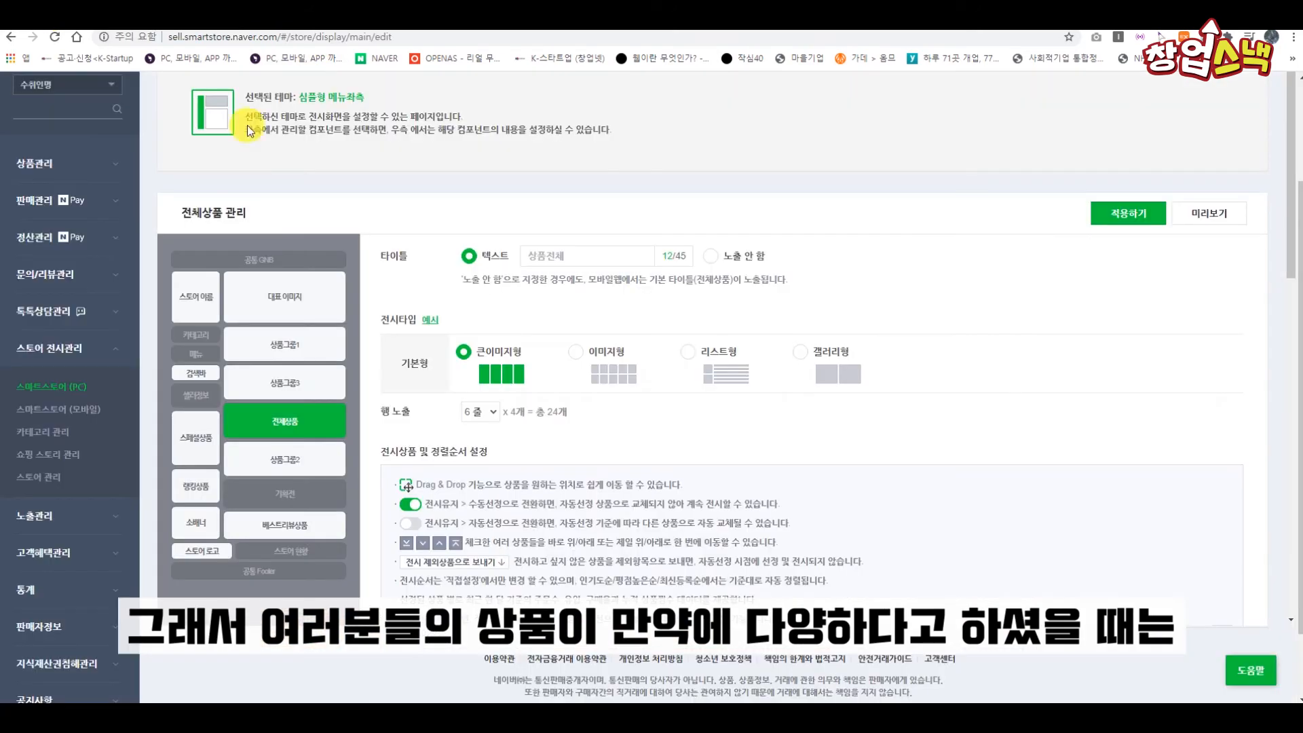
pyautogui.click(478, 414)
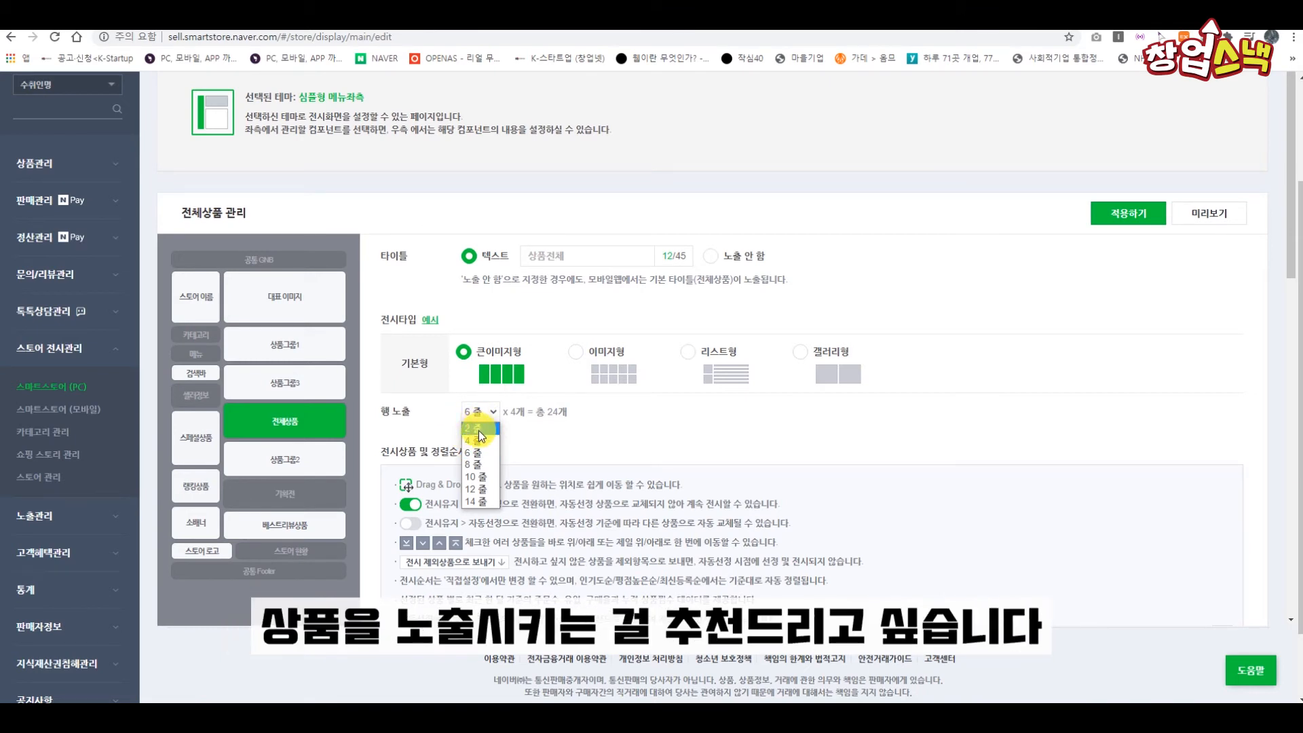
pyautogui.click(686, 446)
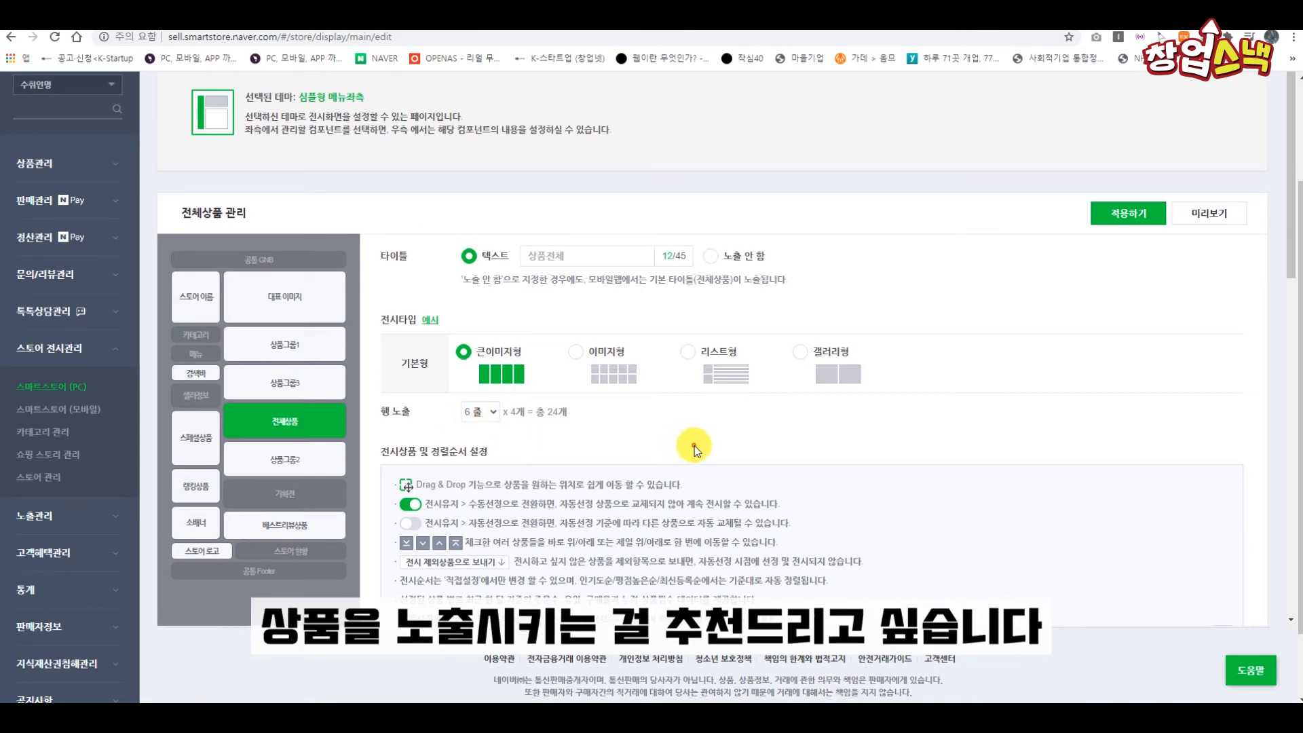
pyautogui.moveTo(577, 255); pyautogui.dragTo(521, 261)
pyautogui.click(735, 442)
# Step: Try the 최신등록순, 평점 높은순 and 인기도순 sort orders for 전체상품, ending on 직접설정
pyautogui.scroll(-6, 607, 424)
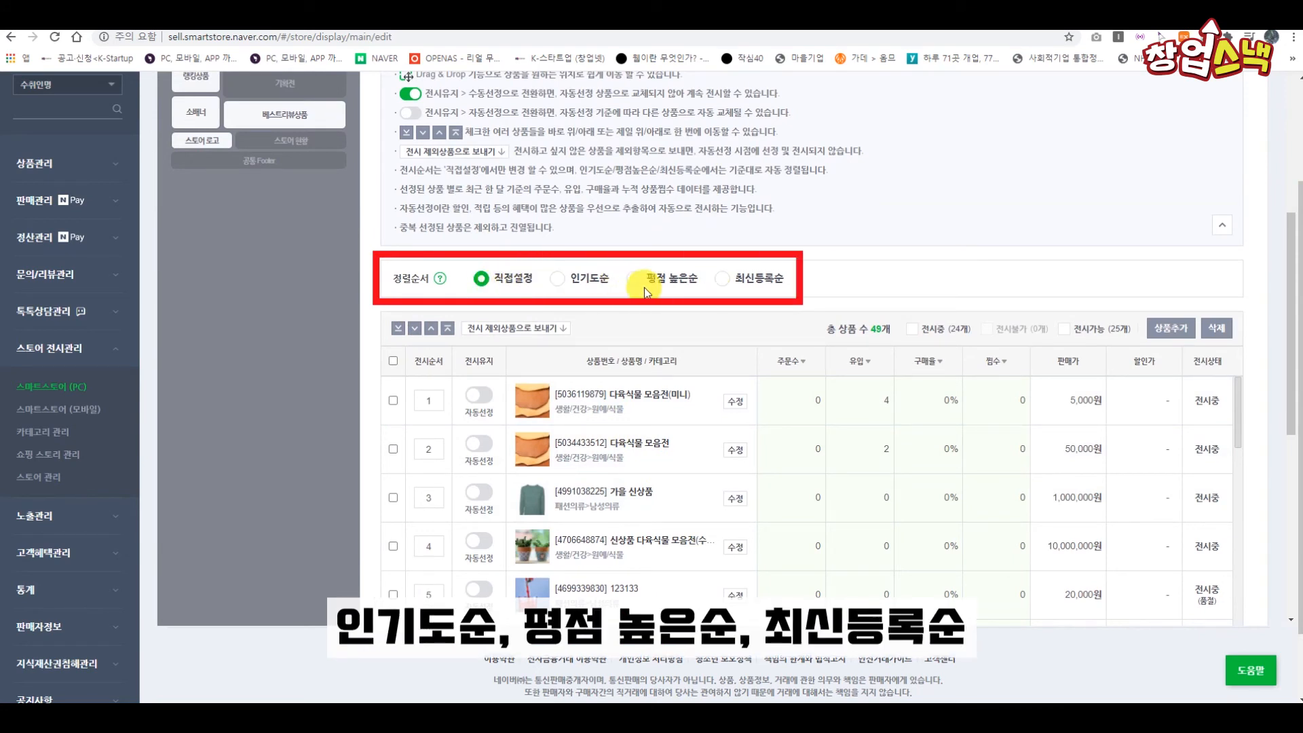
pyautogui.click(750, 285)
pyautogui.click(636, 280)
pyautogui.click(561, 279)
pyautogui.click(490, 280)
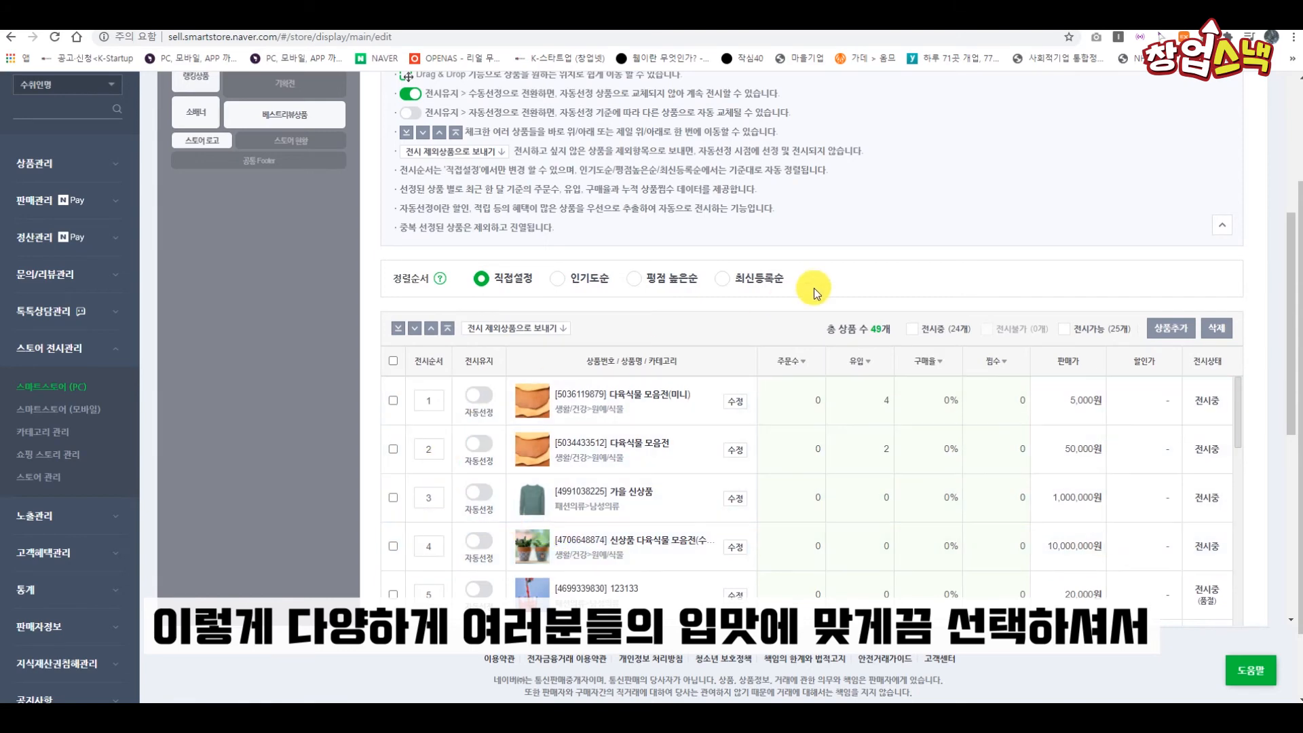
# Step: Try 수동선정 on the first three products of the 전체상품 list and return them to 자동선정
pyautogui.scroll(-15, 628, 284)
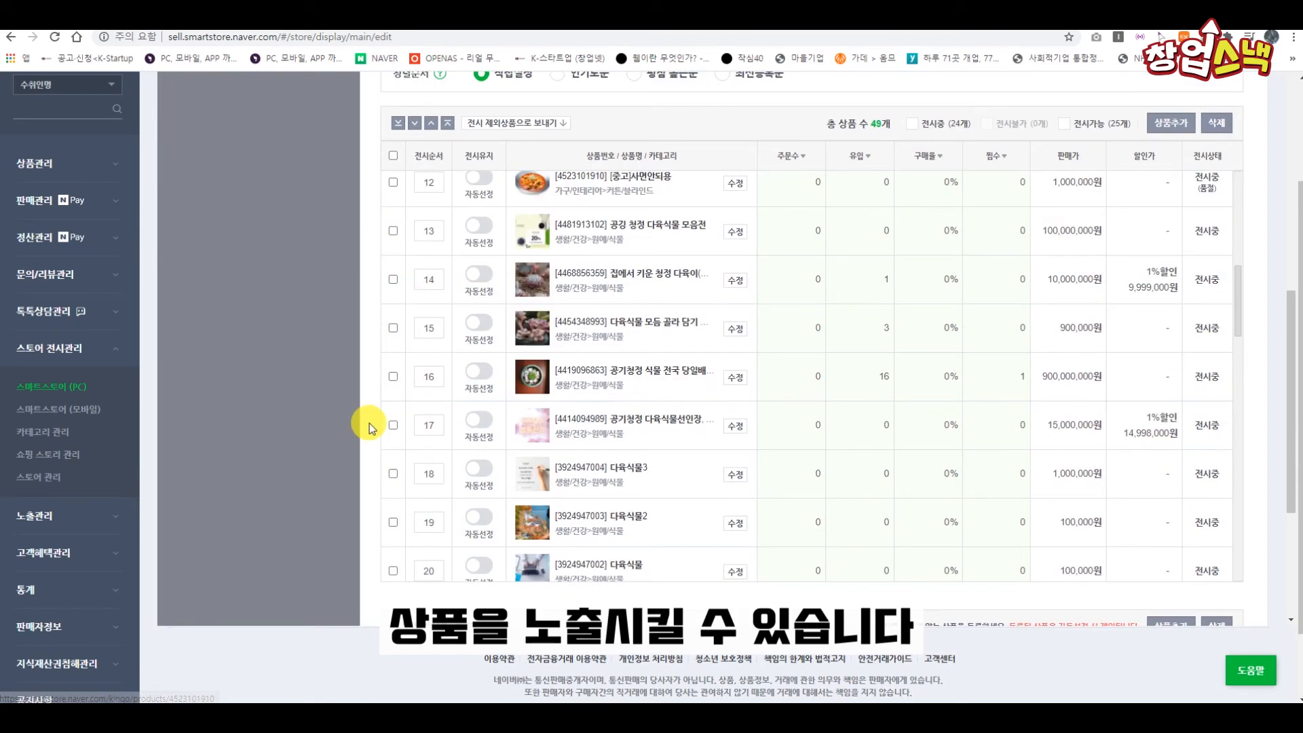
pyautogui.scroll(-2, 611, 604)
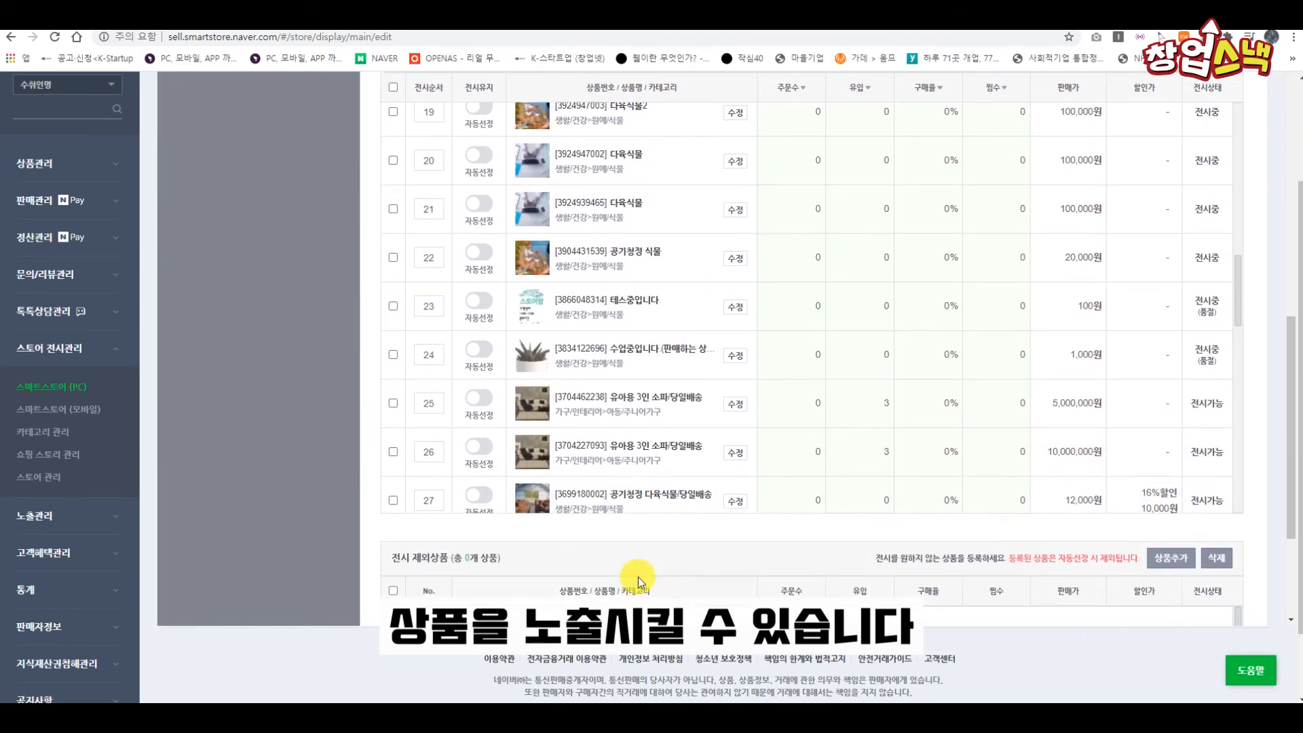
pyautogui.scroll(15, 495, 392)
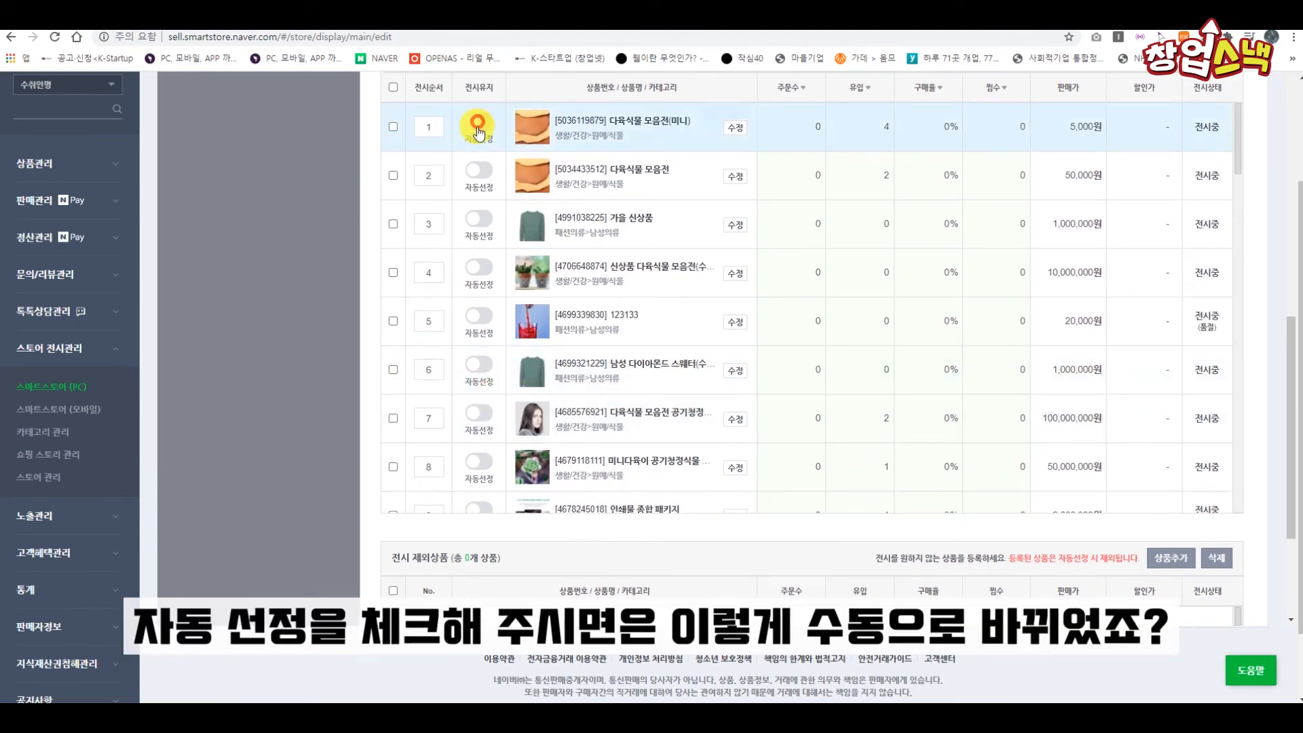
pyautogui.click(479, 122)
pyautogui.click(723, 123)
pyautogui.click(478, 169)
pyautogui.click(478, 218)
pyautogui.click(476, 220)
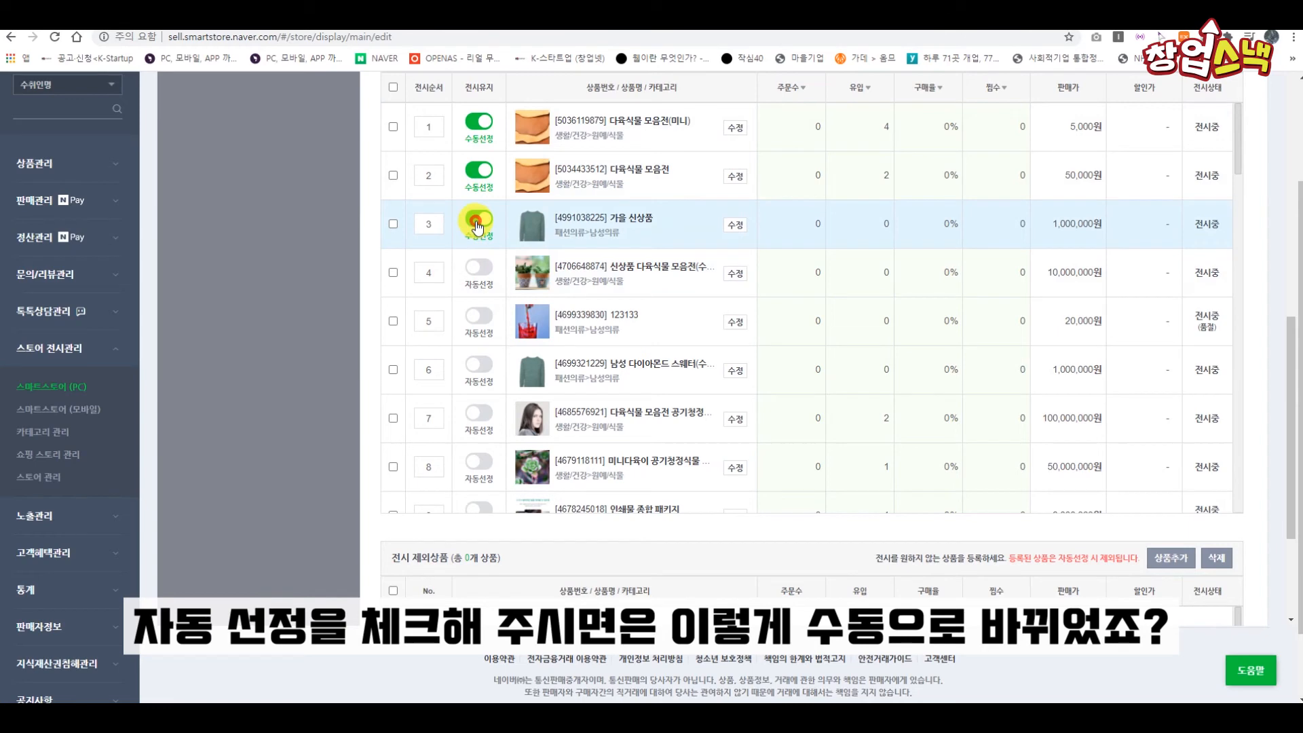
pyautogui.click(478, 171)
pyautogui.click(478, 123)
pyautogui.scroll(2, 478, 292)
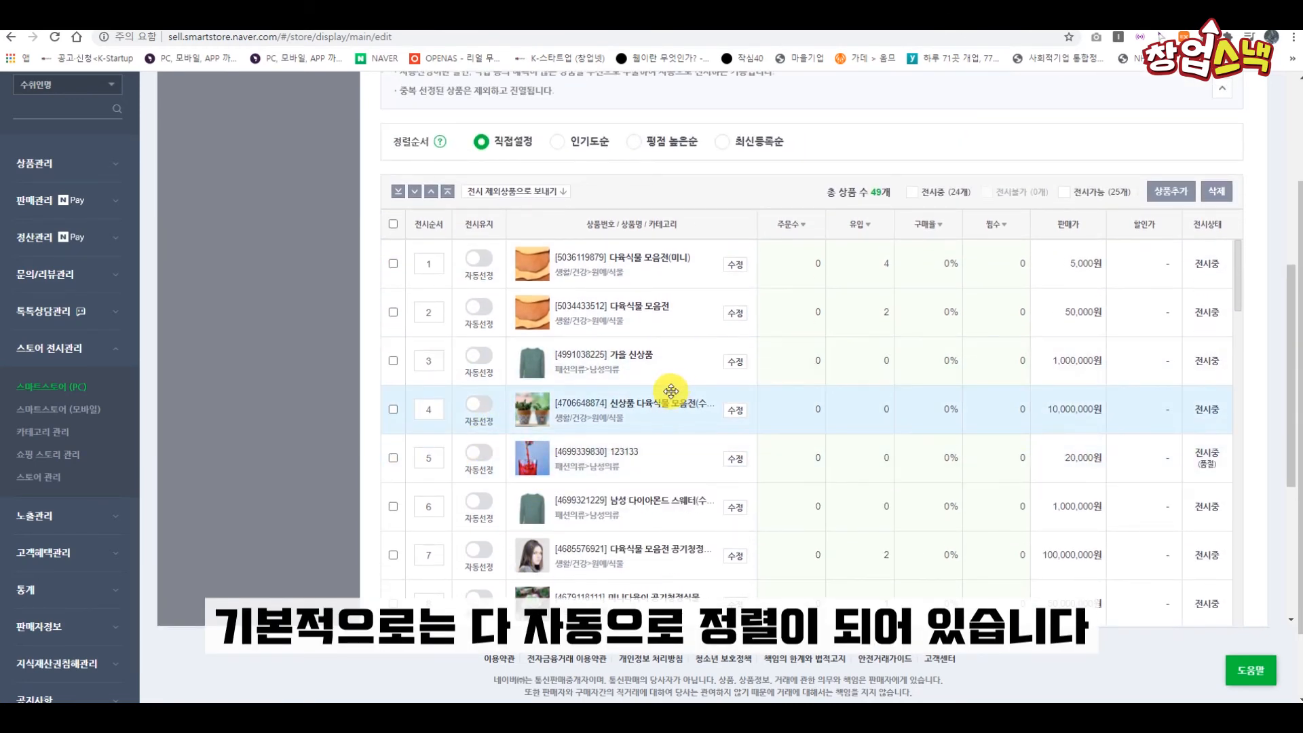
# Step: Switch products 5, 6, 8, 11 and 12 in the 전체상품 display order to 수동선정
pyautogui.scroll(-2, 458, 393)
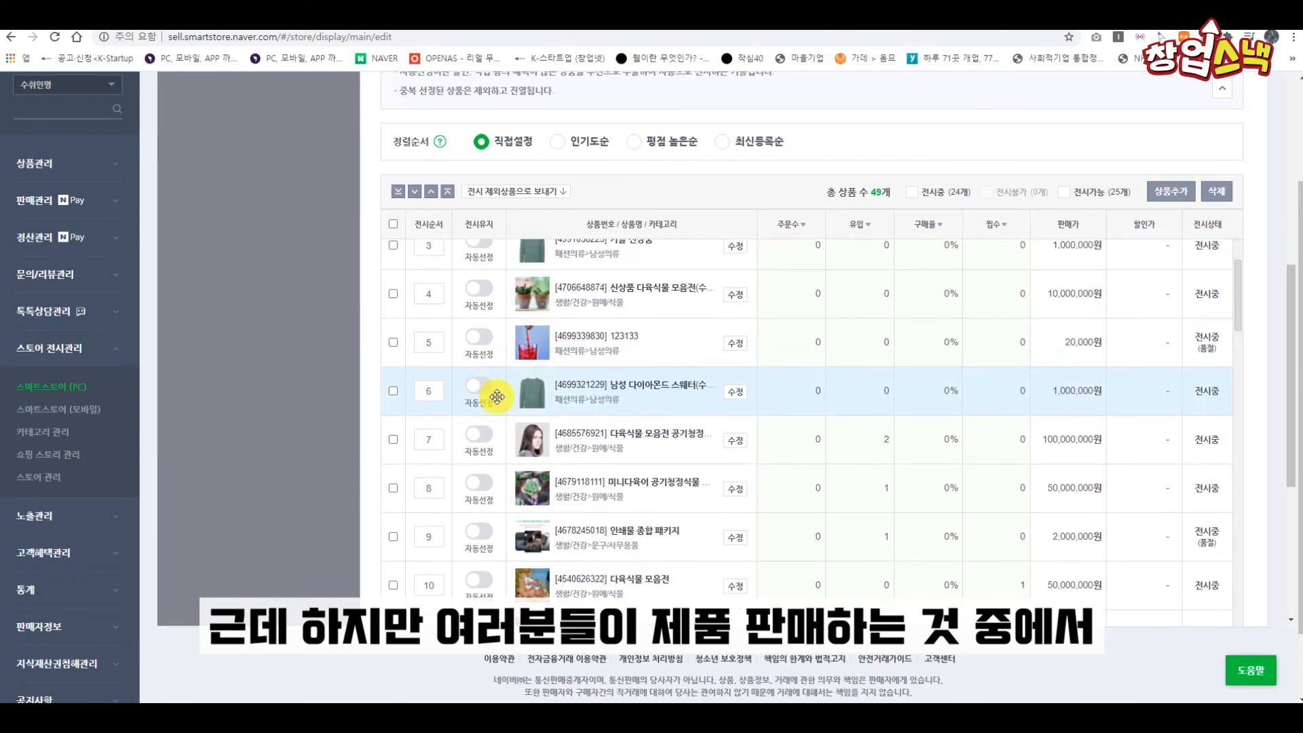
pyautogui.click(473, 468)
pyautogui.click(478, 371)
pyautogui.click(479, 328)
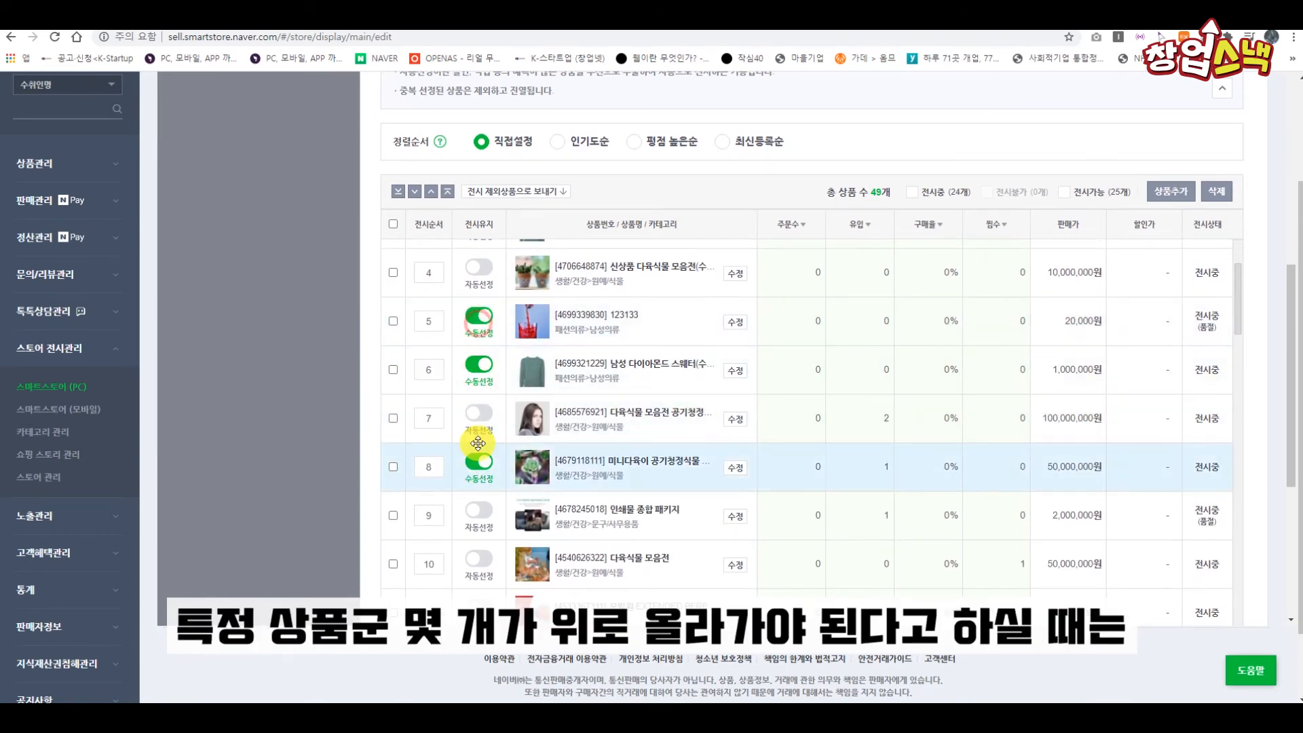
pyautogui.scroll(-3, 477, 444)
pyautogui.click(484, 418)
pyautogui.click(477, 450)
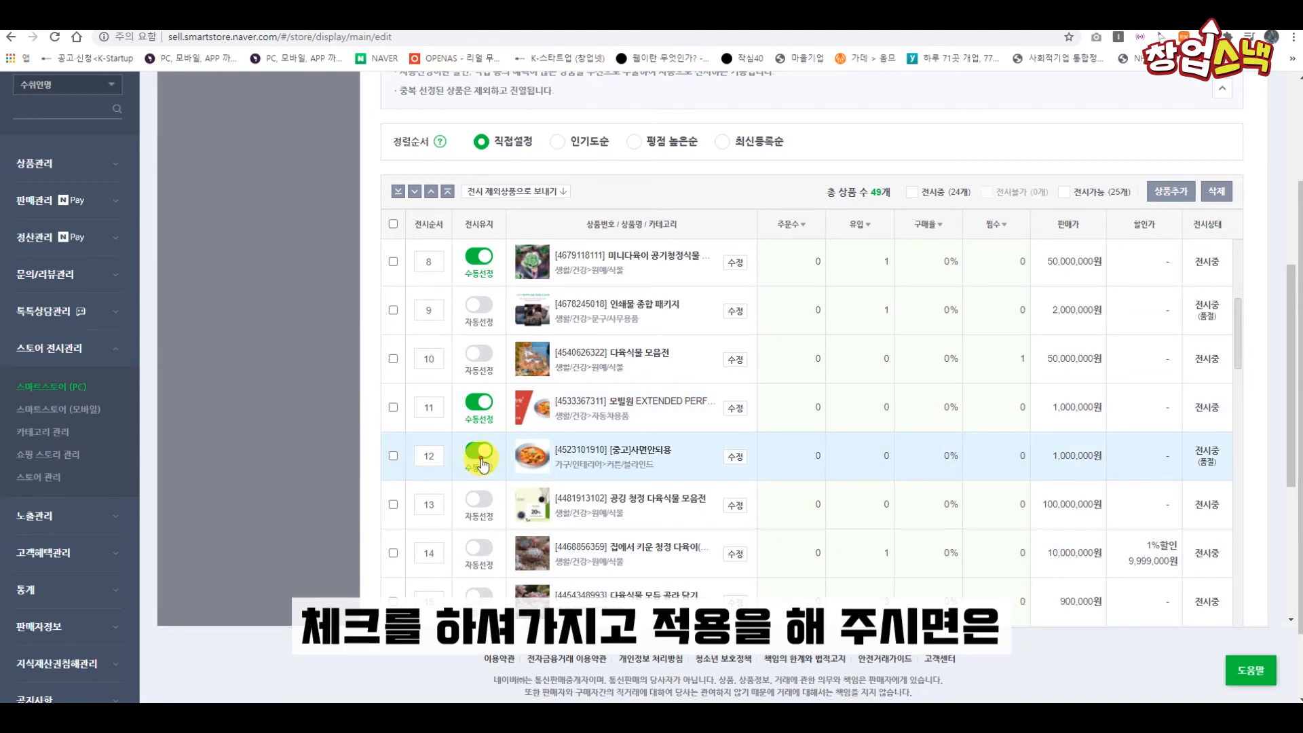
# Step: Review the mosaic product section and the 상품전체 section on the live storefront
pyautogui.scroll(3, 485, 469)
pyautogui.scroll(10, 475, 367)
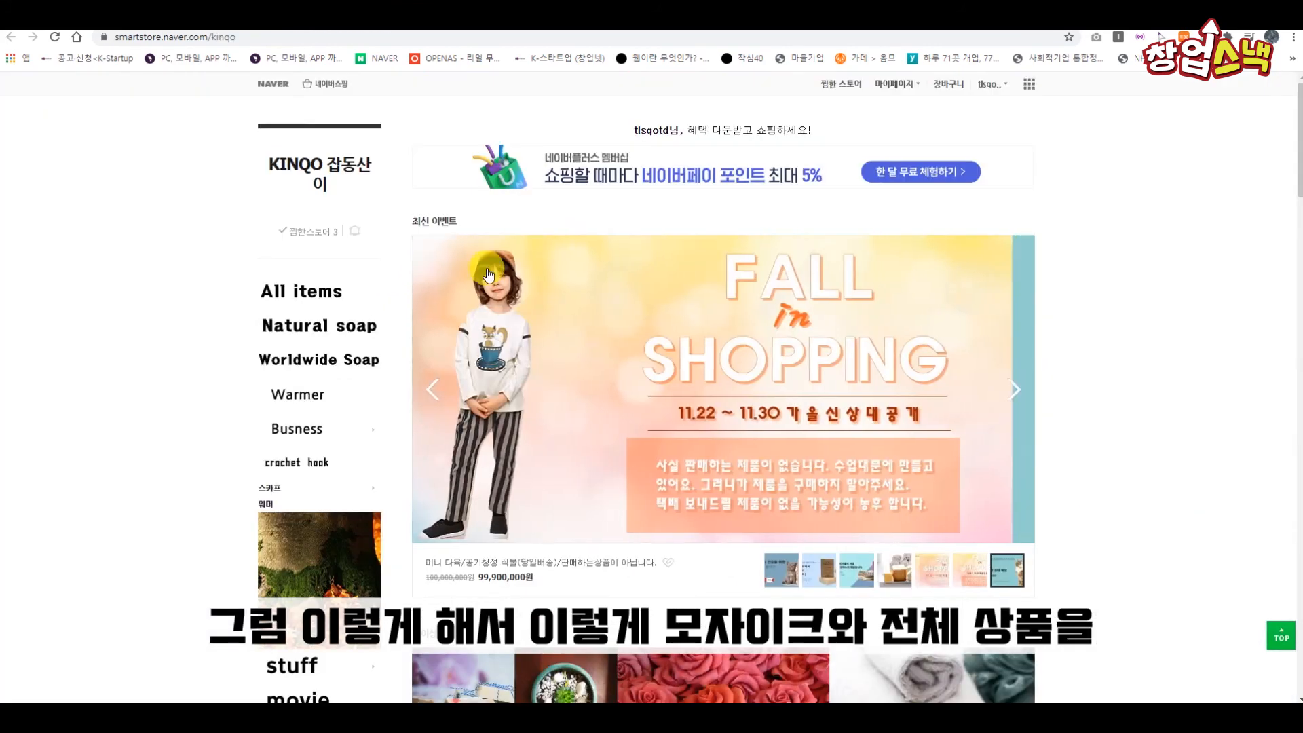
pyautogui.scroll(-7, 1287, 506)
pyautogui.moveTo(415, 162); pyautogui.dragTo(1015, 454)
pyautogui.click(1251, 506)
pyautogui.scroll(-4, 1045, 519)
pyautogui.moveTo(399, 236); pyautogui.dragTo(958, 529)
pyautogui.click(1078, 603)
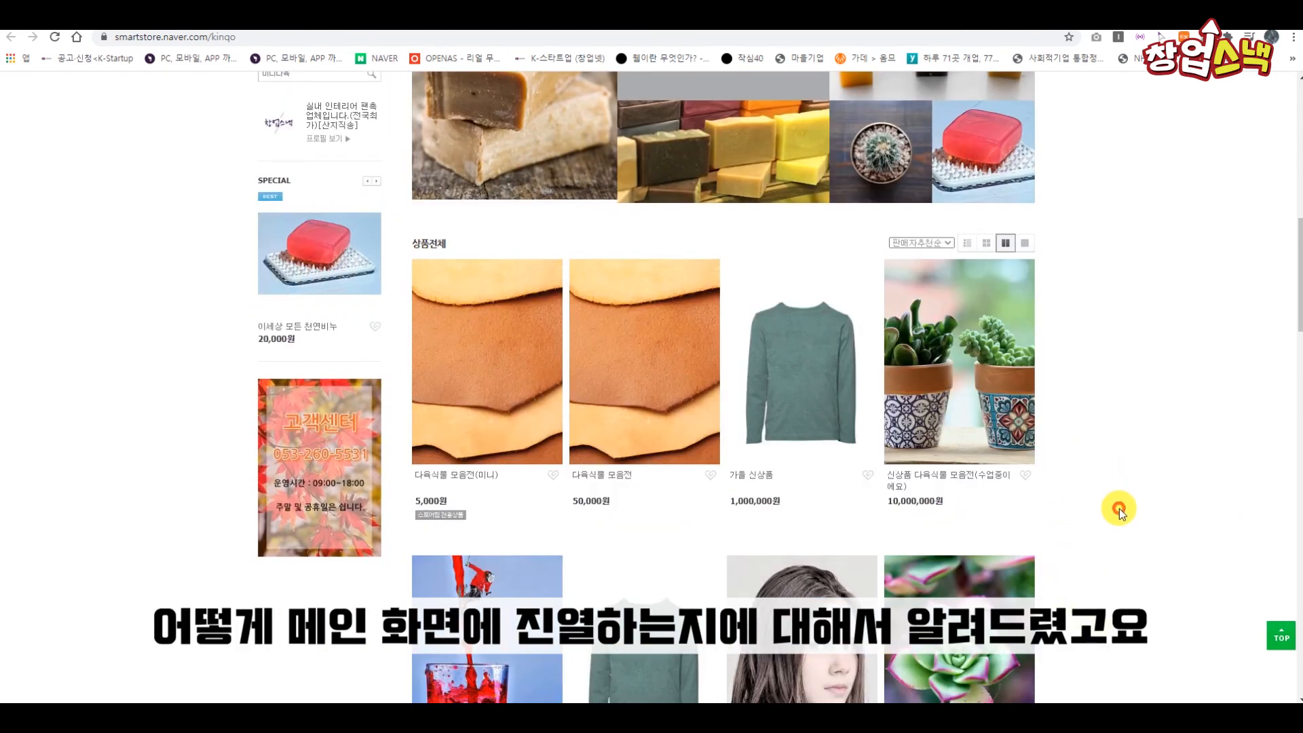
# Step: View the different slides of the 최신 이벤트 rolling banner on the live storefront
pyautogui.scroll(10, 1081, 547)
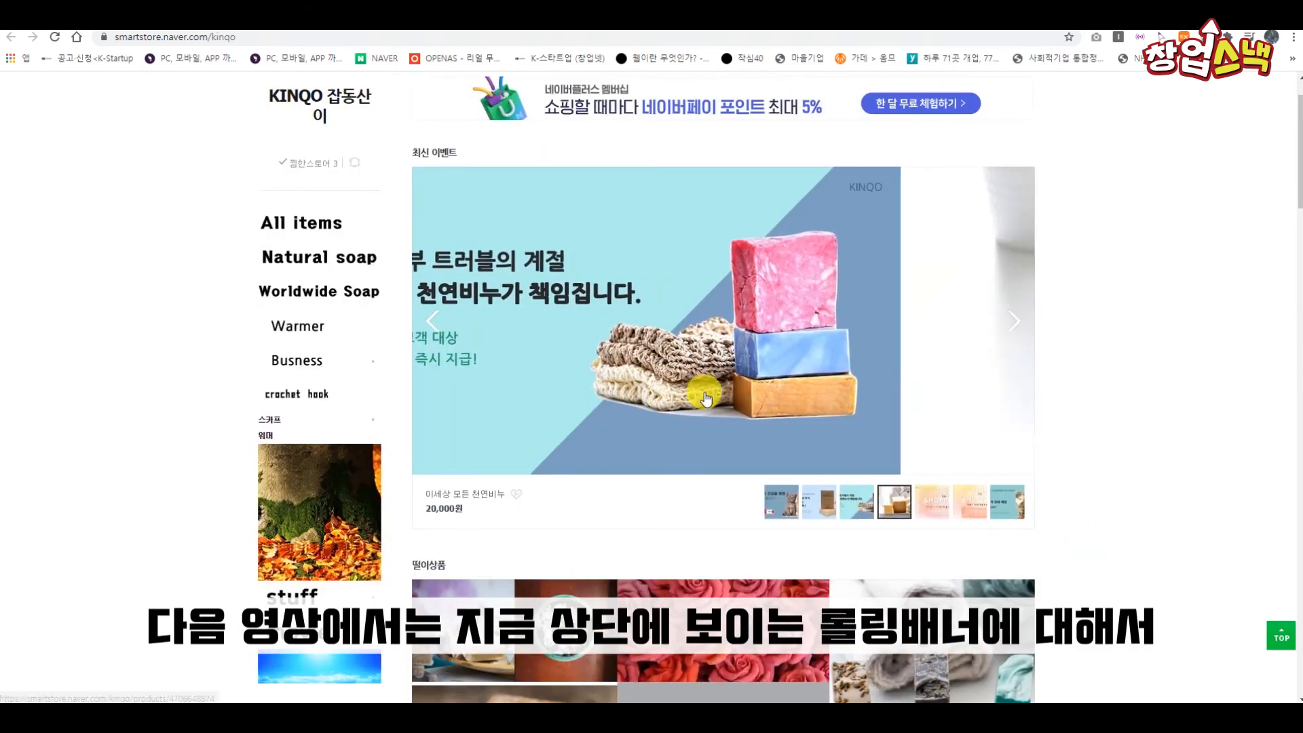
pyautogui.click(867, 508)
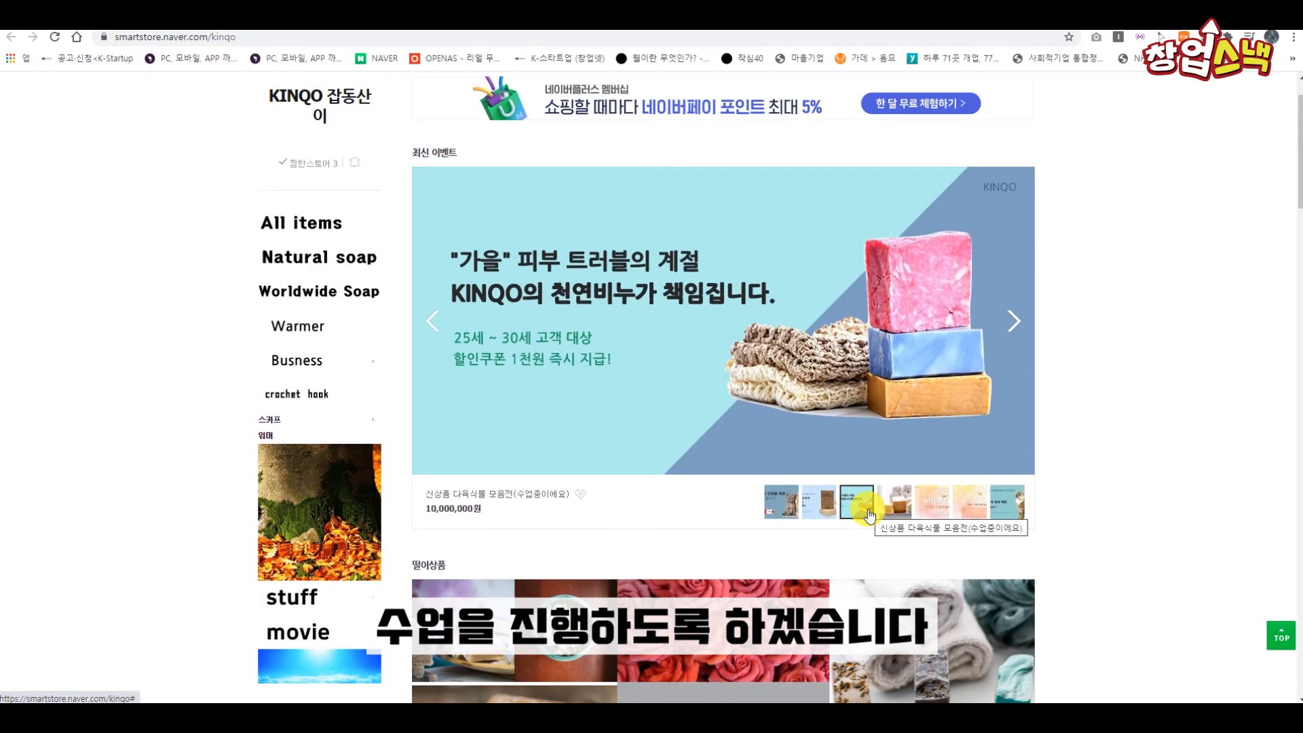
pyautogui.click(826, 514)
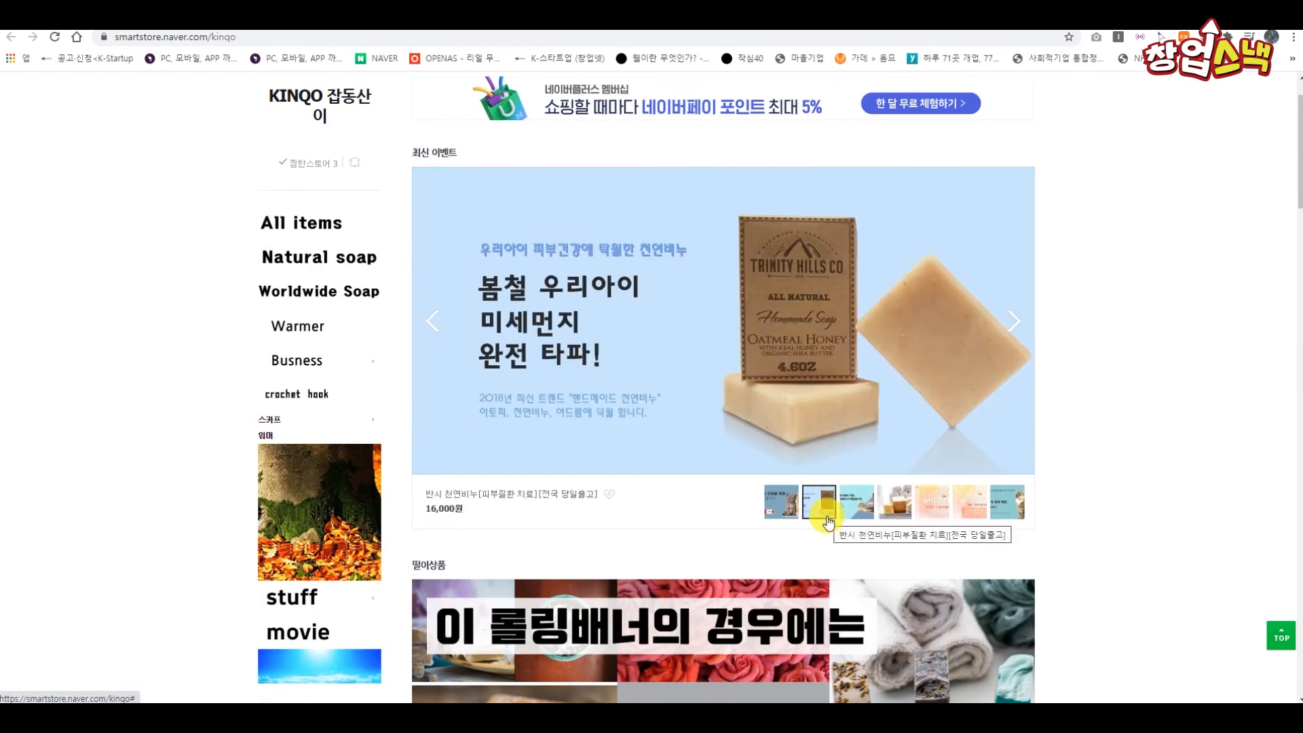
pyautogui.click(783, 508)
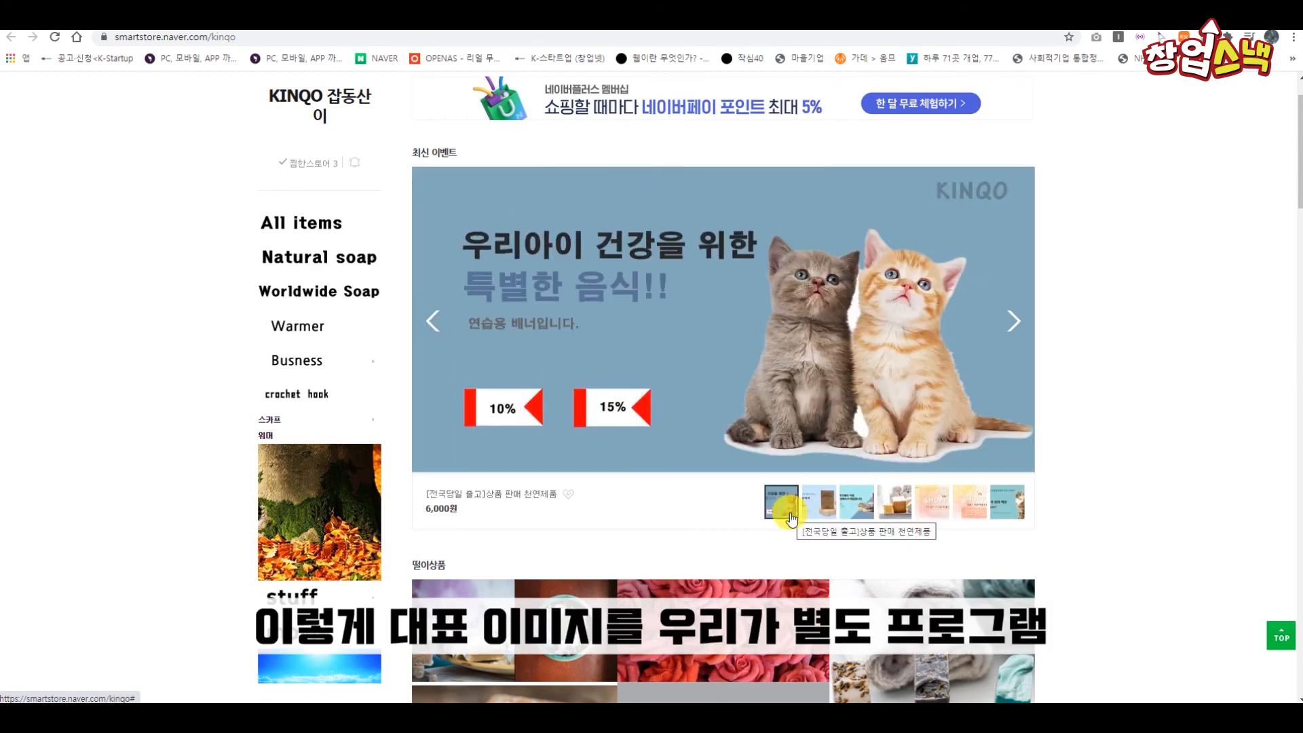
pyautogui.click(821, 511)
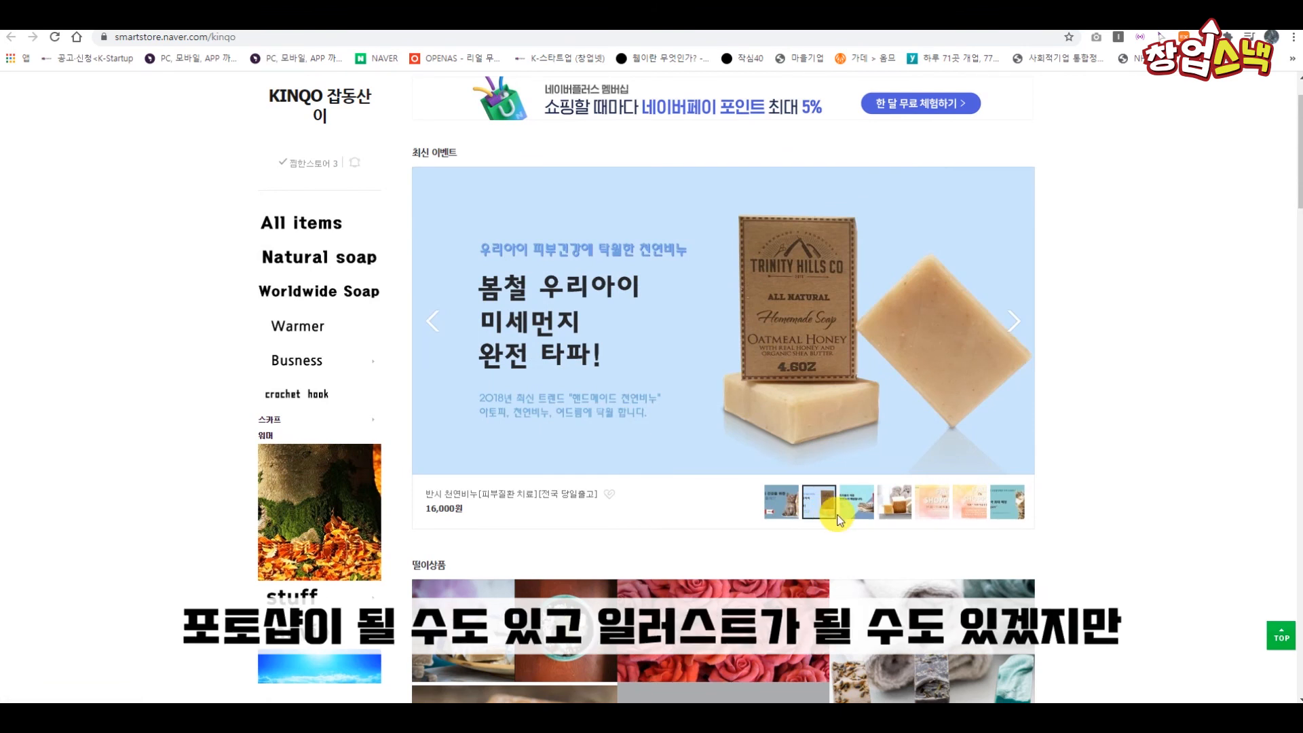
pyautogui.click(849, 513)
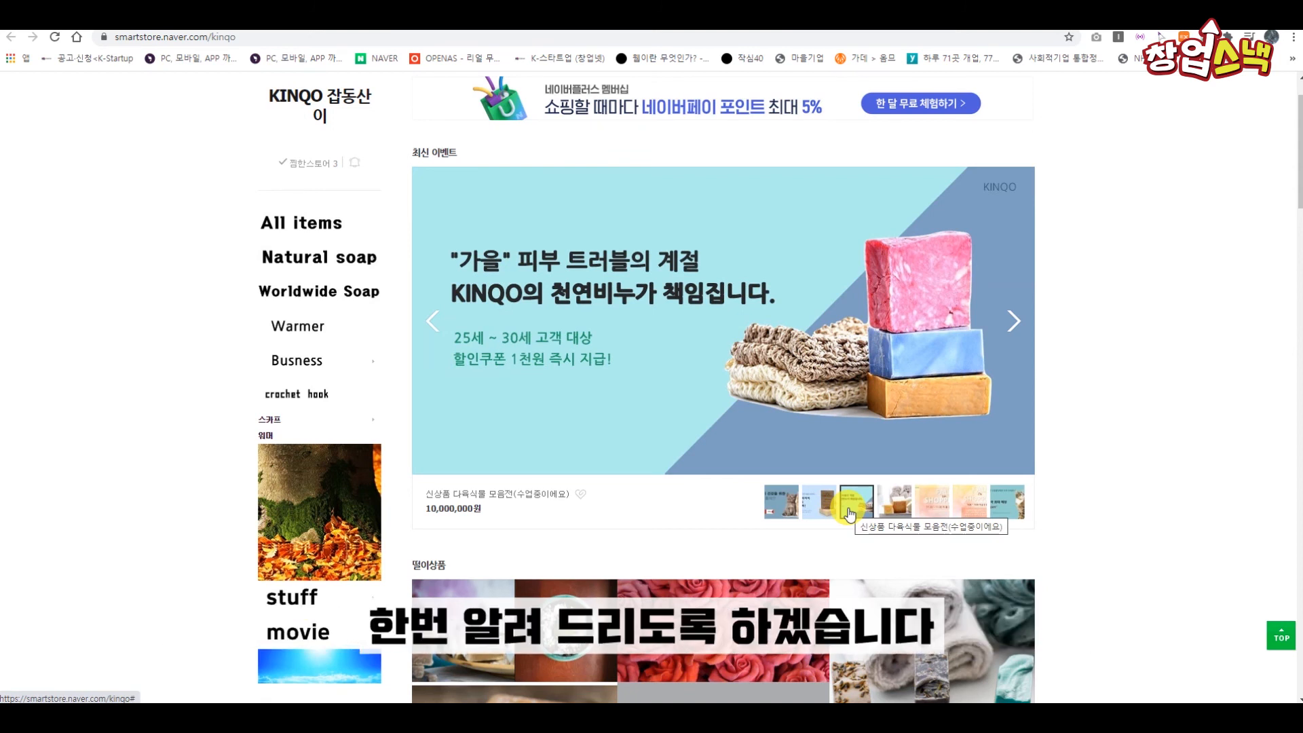
pyautogui.click(888, 508)
pyautogui.click(917, 509)
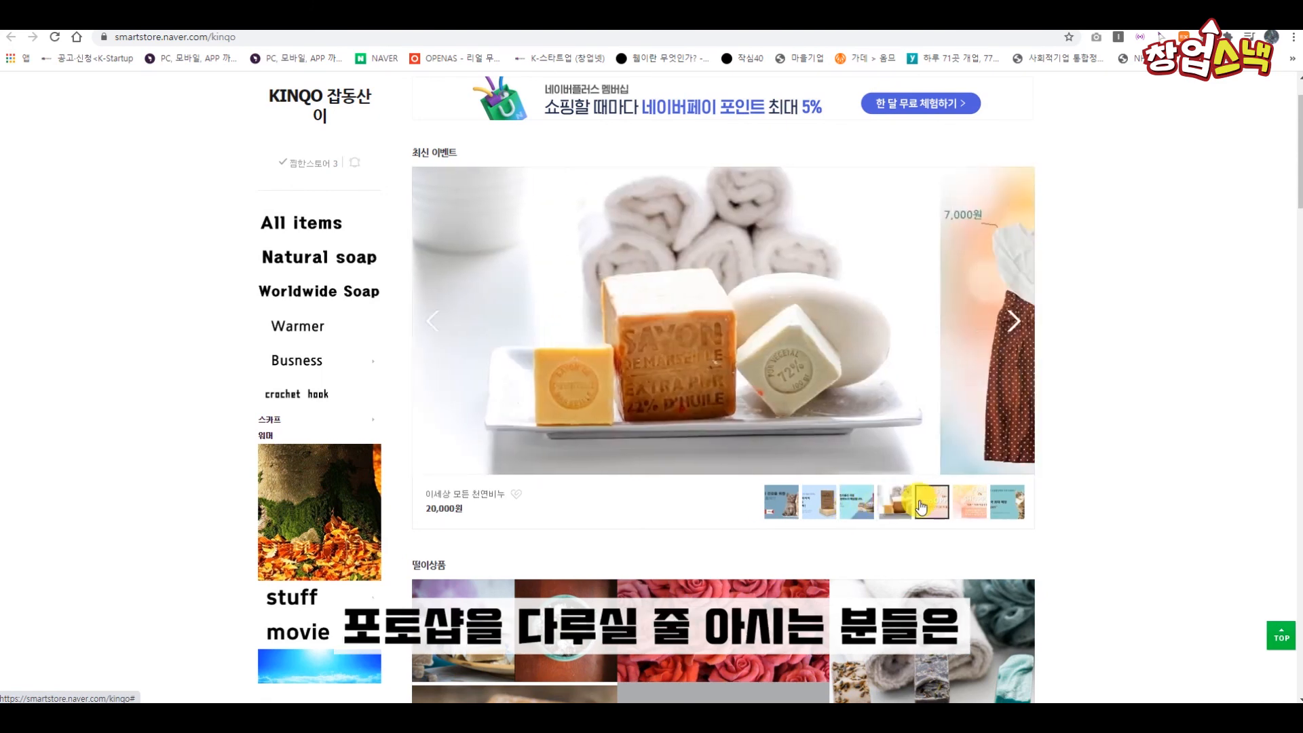
pyautogui.click(971, 513)
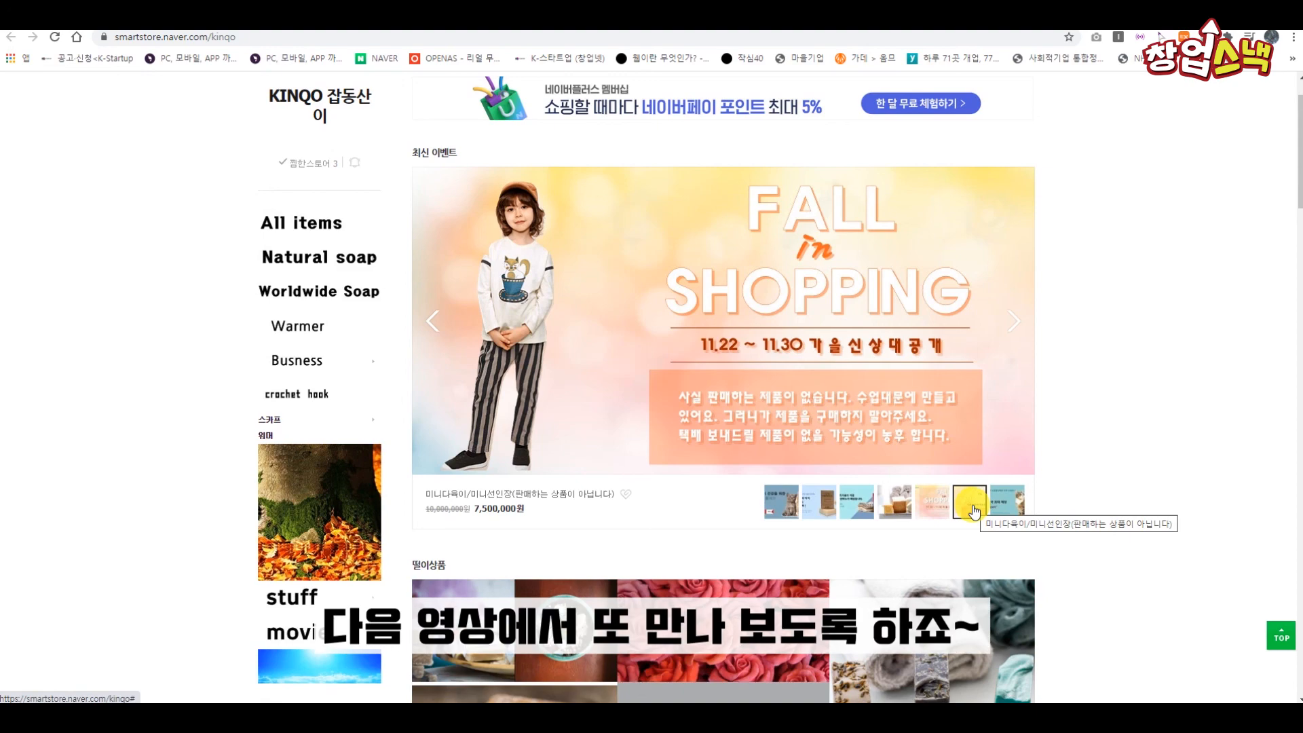
pyautogui.moveTo(848, 515)
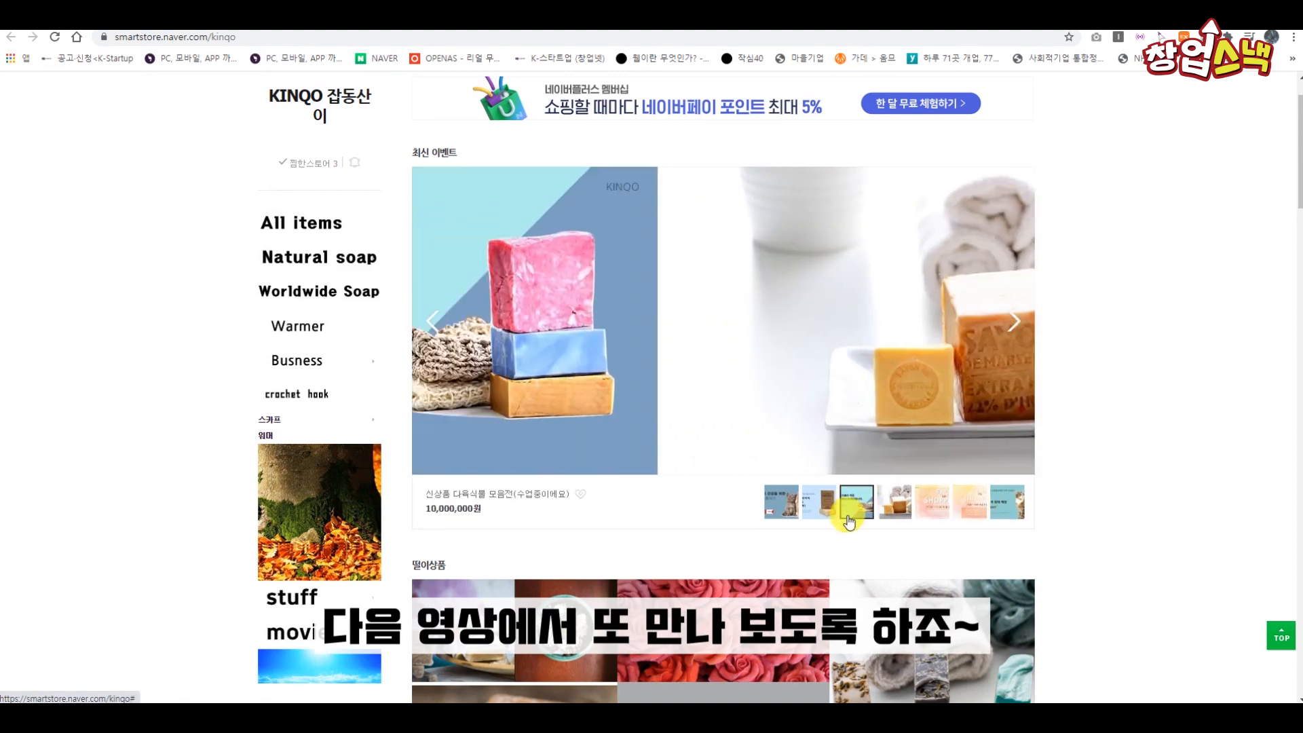